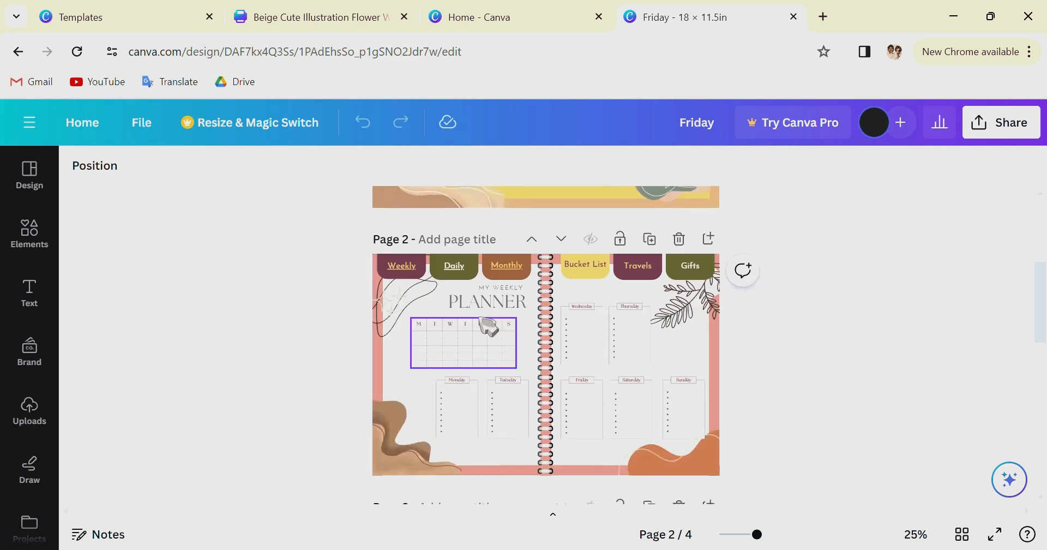
# Test the Weekly and Daily tab links in the Friday planner and look over its pages.
pyautogui.click(399, 265)
pyautogui.click(349, 320)
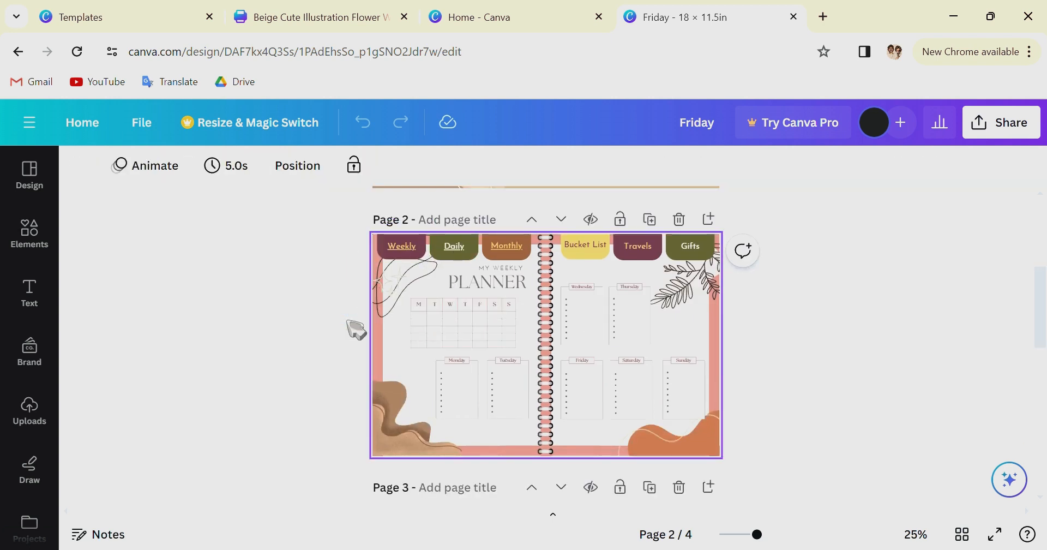
pyautogui.click(454, 246)
pyautogui.click(388, 301)
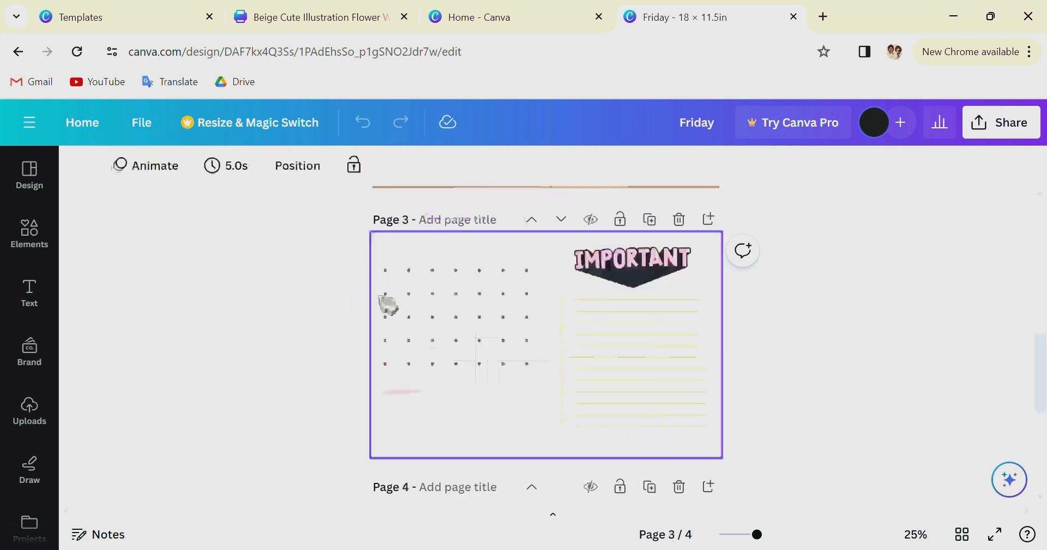
pyautogui.scroll(-5, 762, 355)
pyautogui.scroll(12, 773, 355)
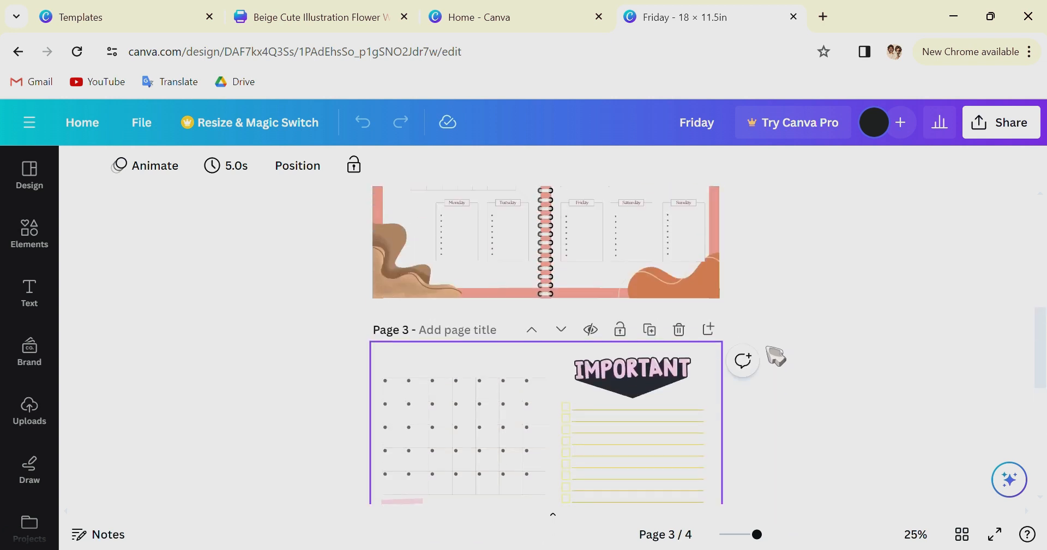
# Switch to the Canva home page and check its custom size settings for a new design.
pyautogui.click(534, 21)
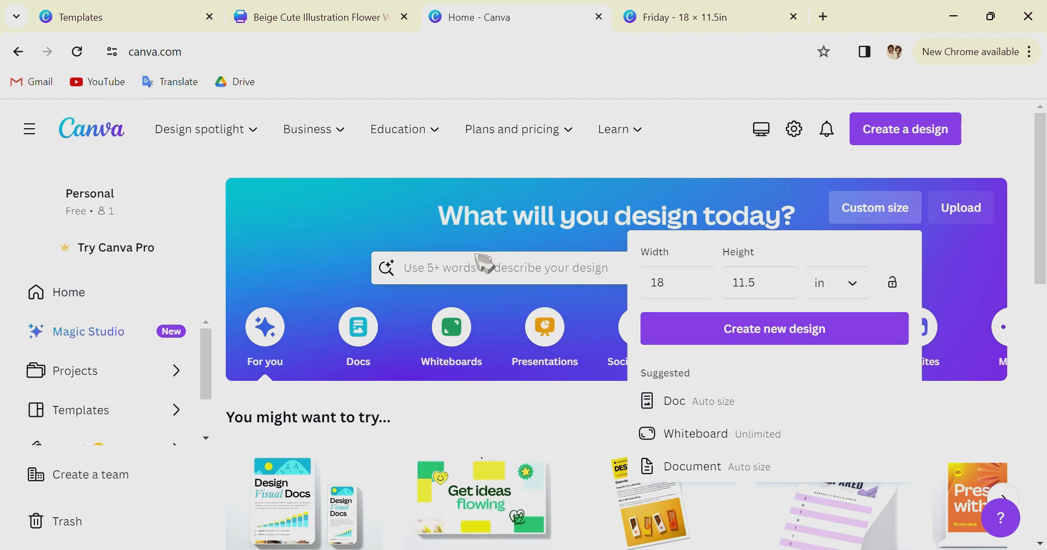
pyautogui.click(899, 212)
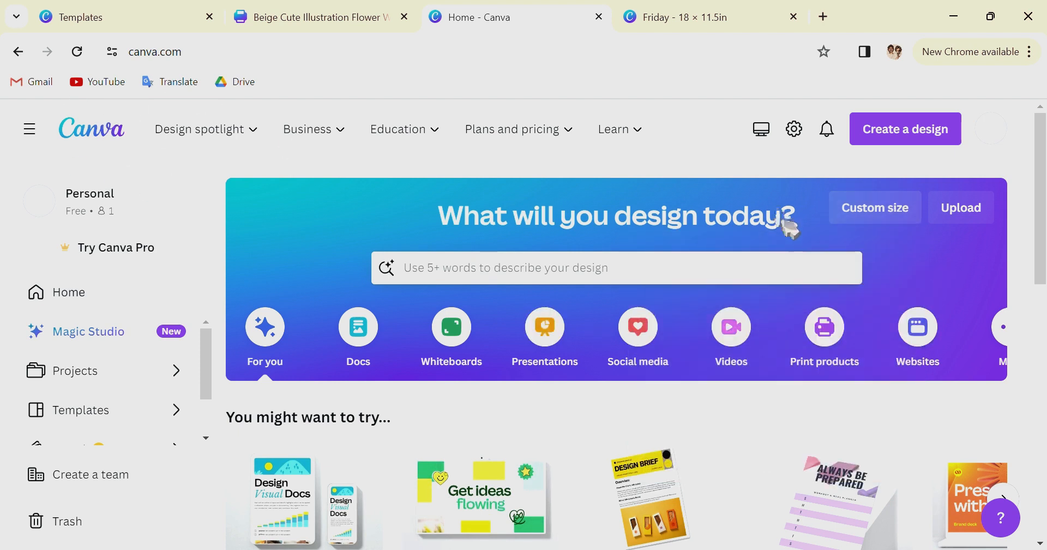
pyautogui.click(871, 214)
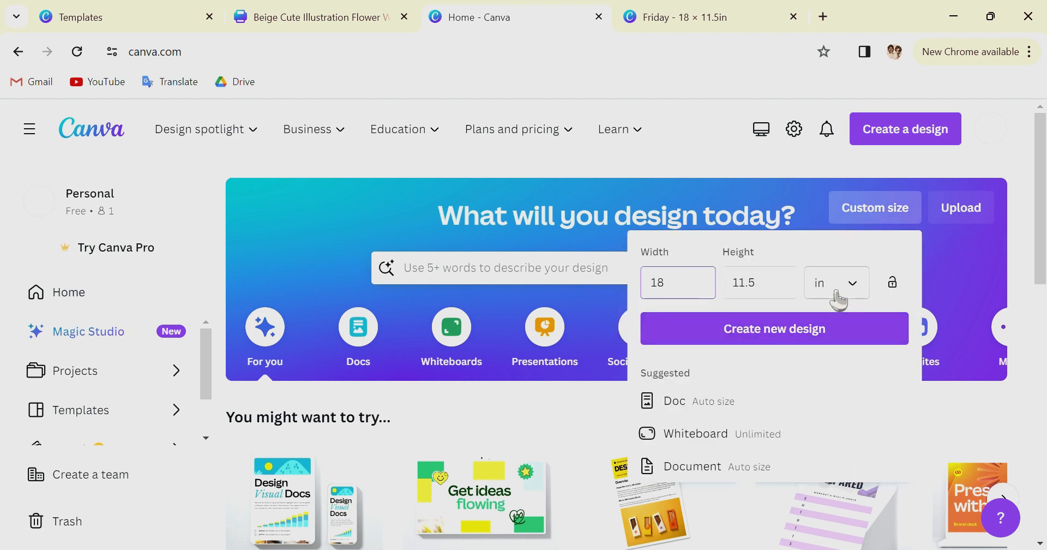
pyautogui.click(967, 295)
# Enter planner in the home page's design search and browse the planner templates.
pyautogui.click(596, 271)
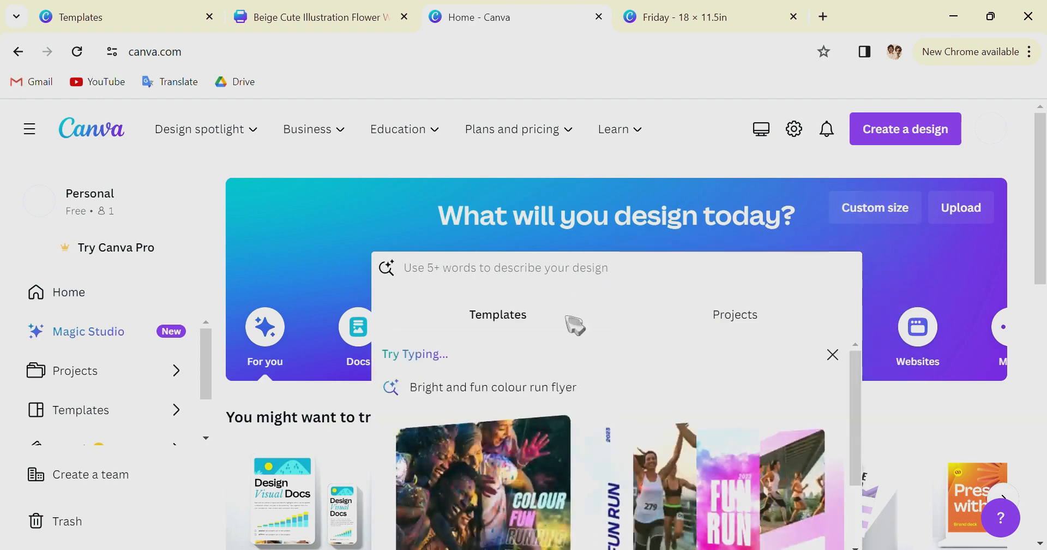
pyautogui.write('planner')
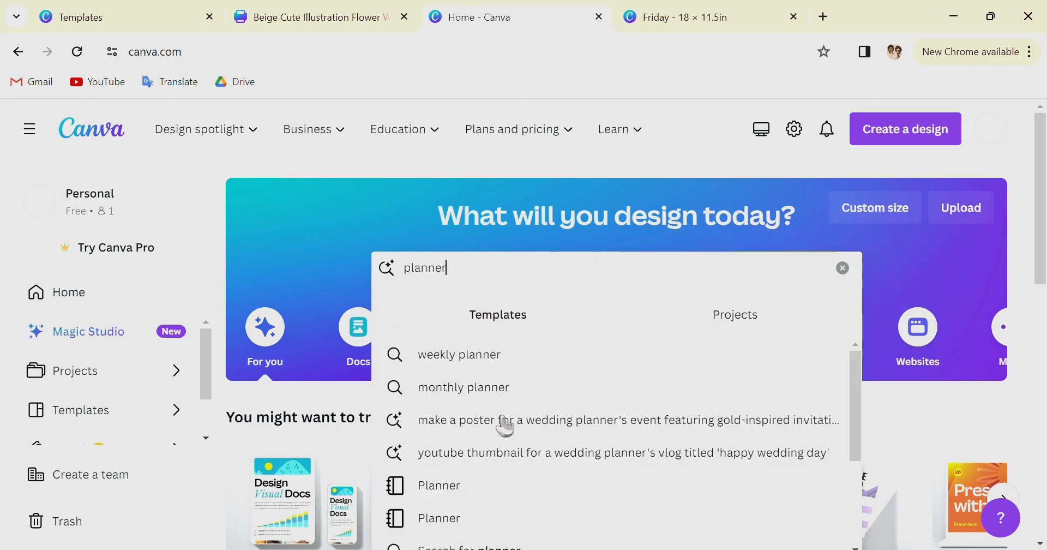
pyautogui.click(160, 22)
pyautogui.scroll(5, 660, 335)
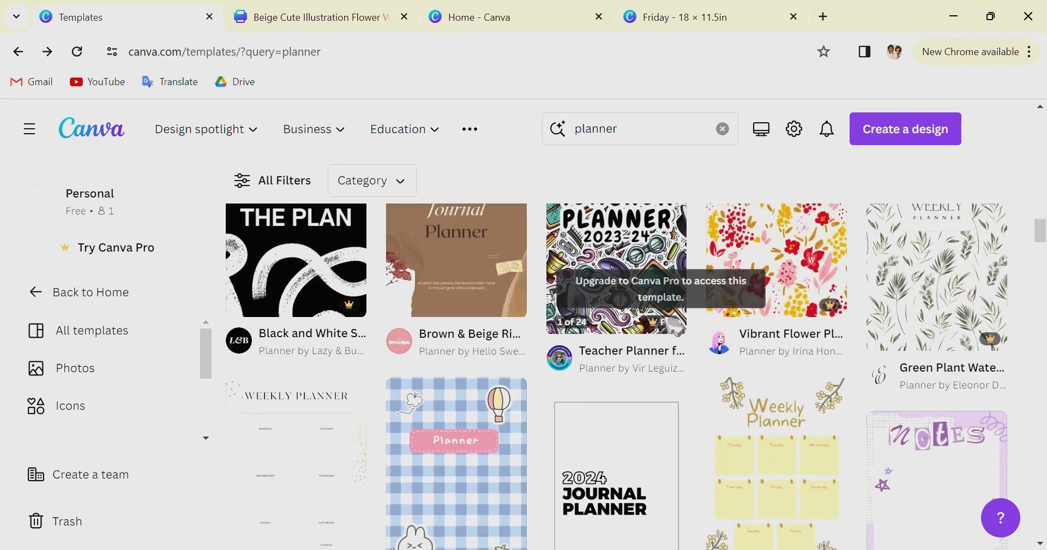
pyautogui.scroll(-10, 676, 326)
# Create a new blank custom-size design, 18 in wide and 11.5 in high, from the Canva home page.
pyautogui.click(663, 17)
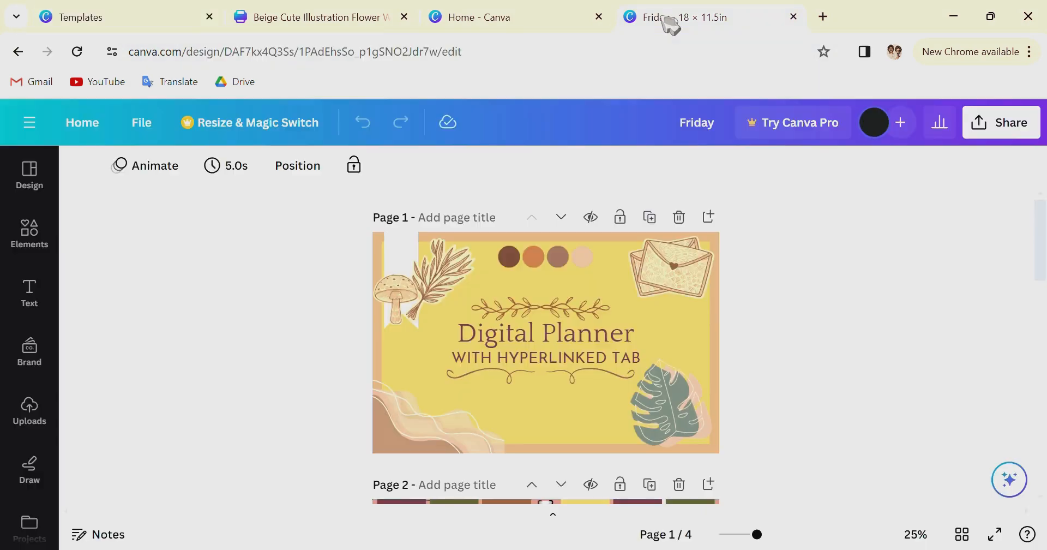
pyautogui.click(516, 12)
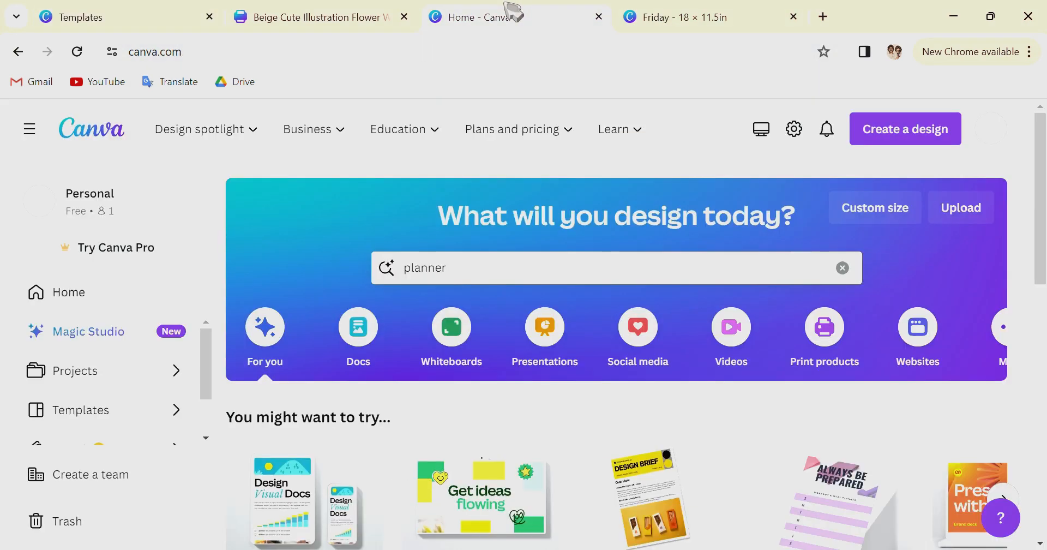
pyautogui.click(902, 211)
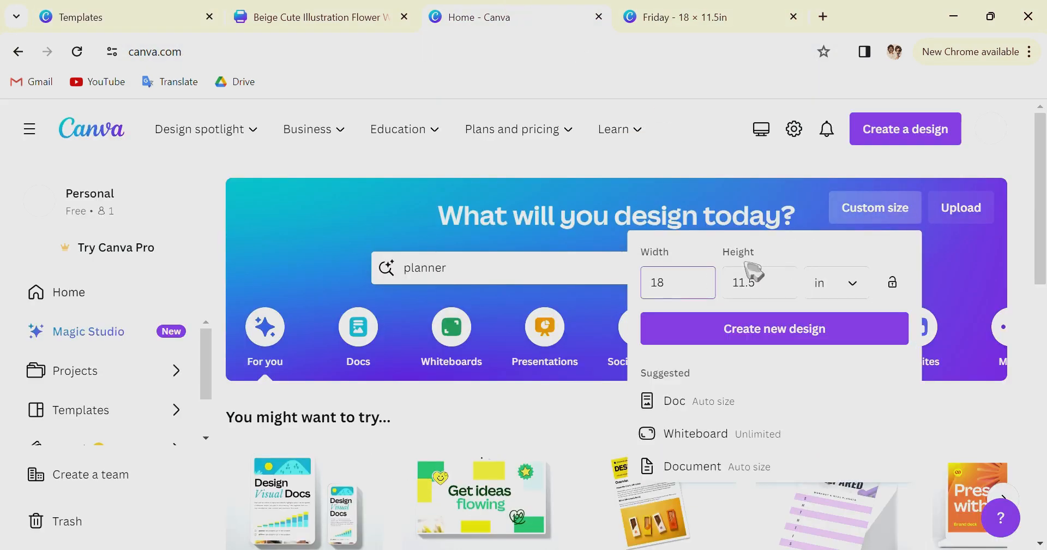
pyautogui.click(835, 327)
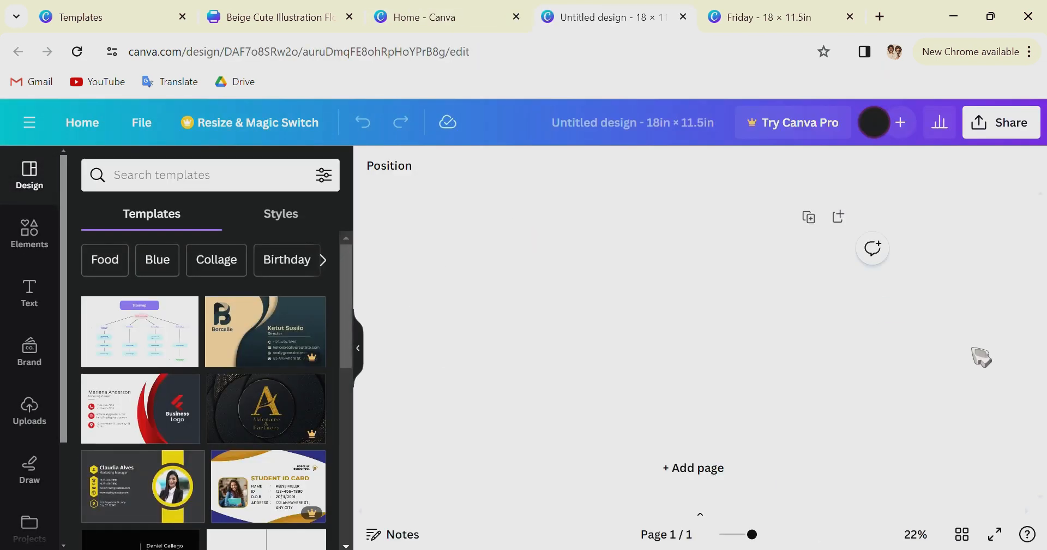
# Search the design templates for planner and check both the matching templates and the styles.
pyautogui.scroll(-3, 251, 321)
pyautogui.click(210, 180)
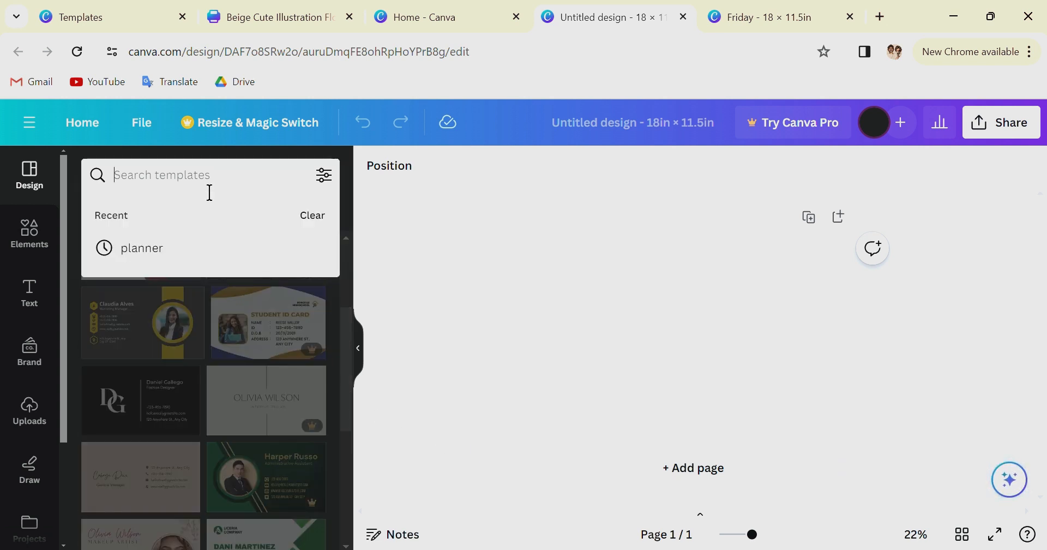
pyautogui.click(169, 261)
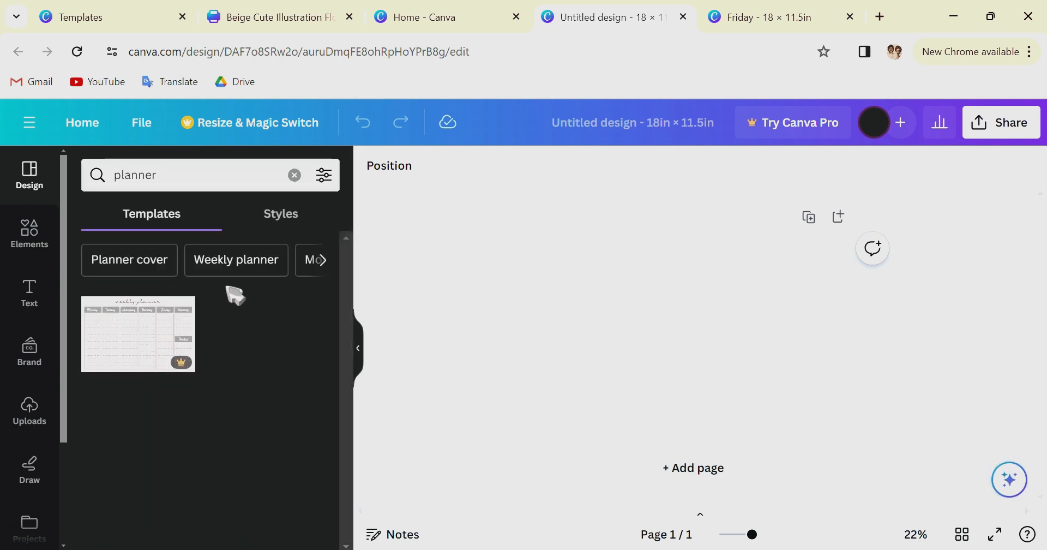
pyautogui.click(275, 232)
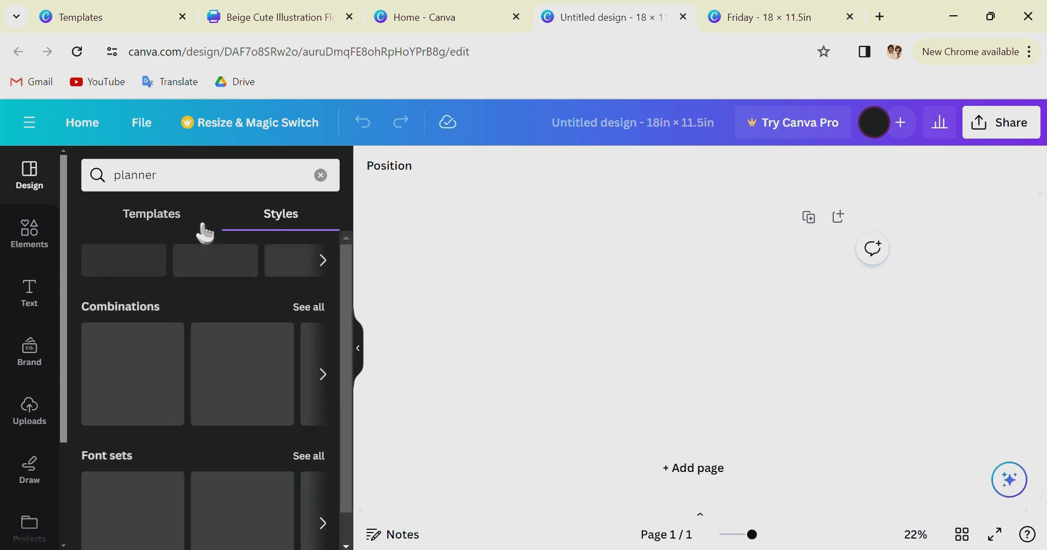
pyautogui.click(182, 228)
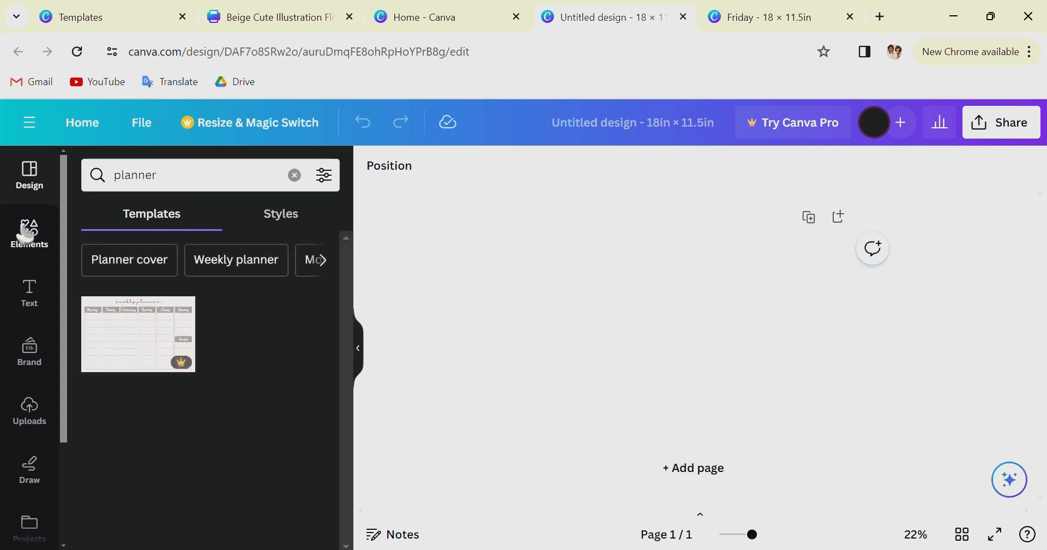
# Search the elements for planner and browse the full list of matching graphics.
pyautogui.click(25, 232)
pyautogui.click(165, 185)
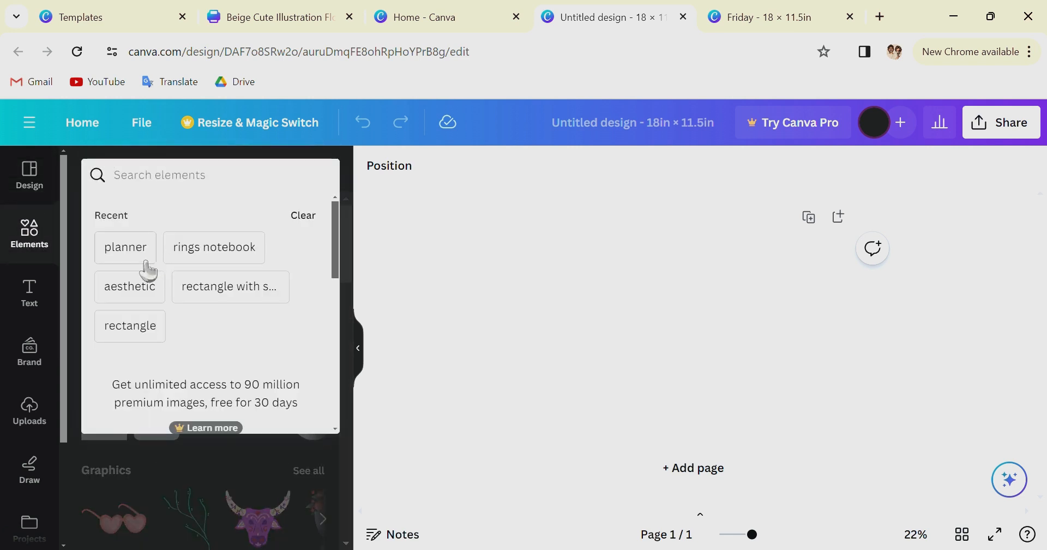
pyautogui.click(146, 263)
pyautogui.scroll(-3, 278, 377)
pyautogui.scroll(3, 281, 387)
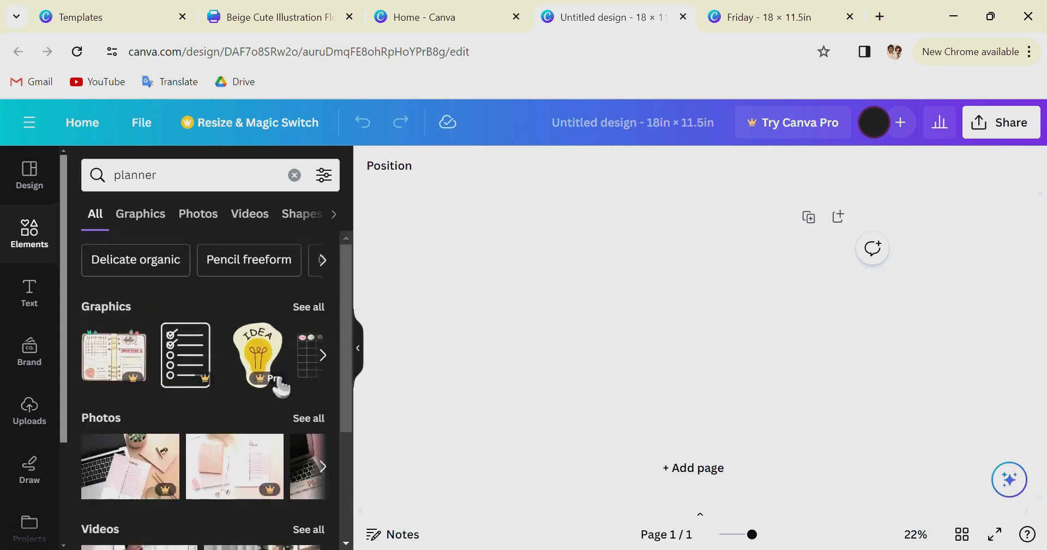
pyautogui.click(306, 306)
pyautogui.scroll(-5, 277, 369)
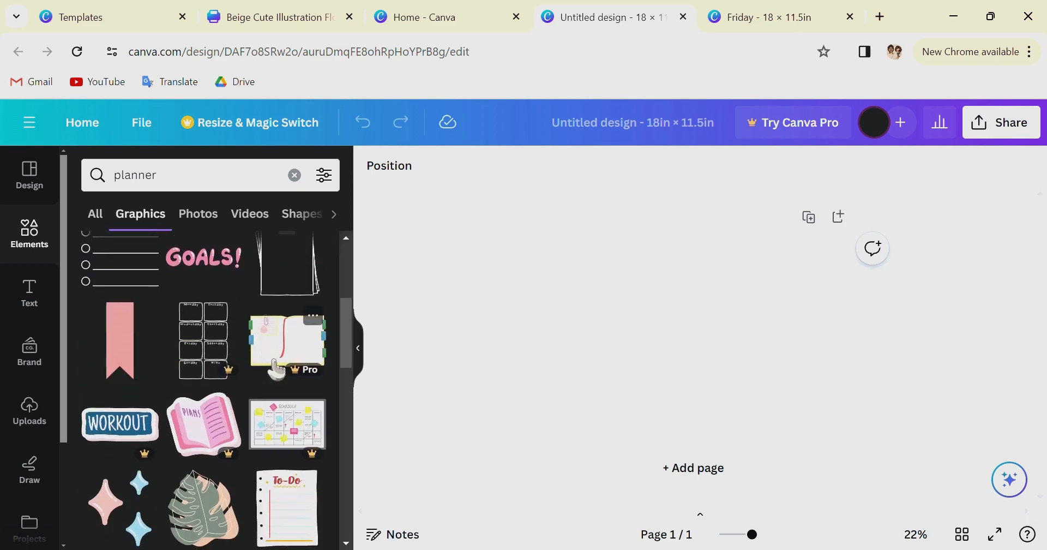
pyautogui.scroll(-1, 275, 368)
pyautogui.scroll(1, 276, 369)
pyautogui.scroll(-4, 276, 369)
pyautogui.scroll(3, 276, 369)
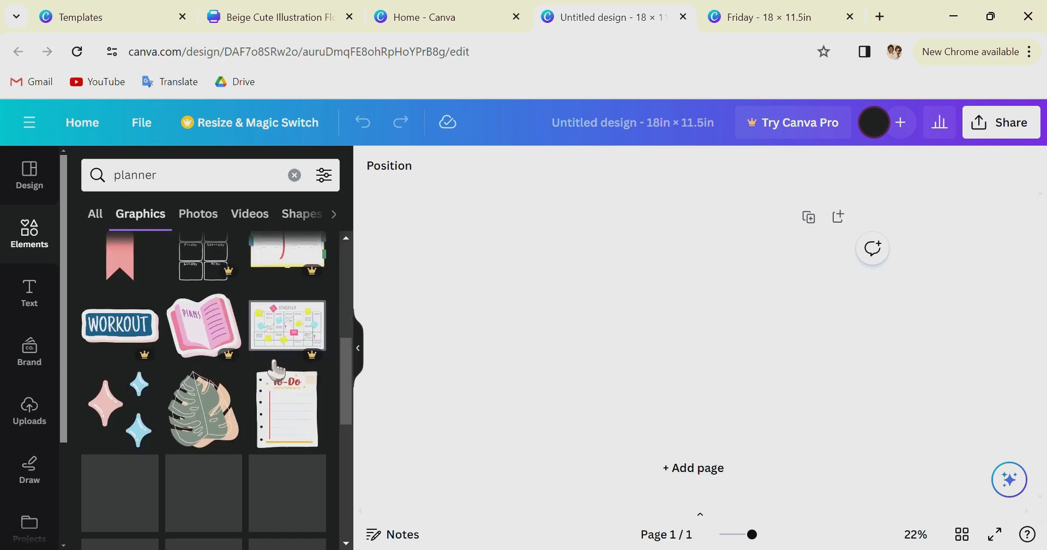
pyautogui.scroll(1, 275, 369)
pyautogui.scroll(-3, 193, 468)
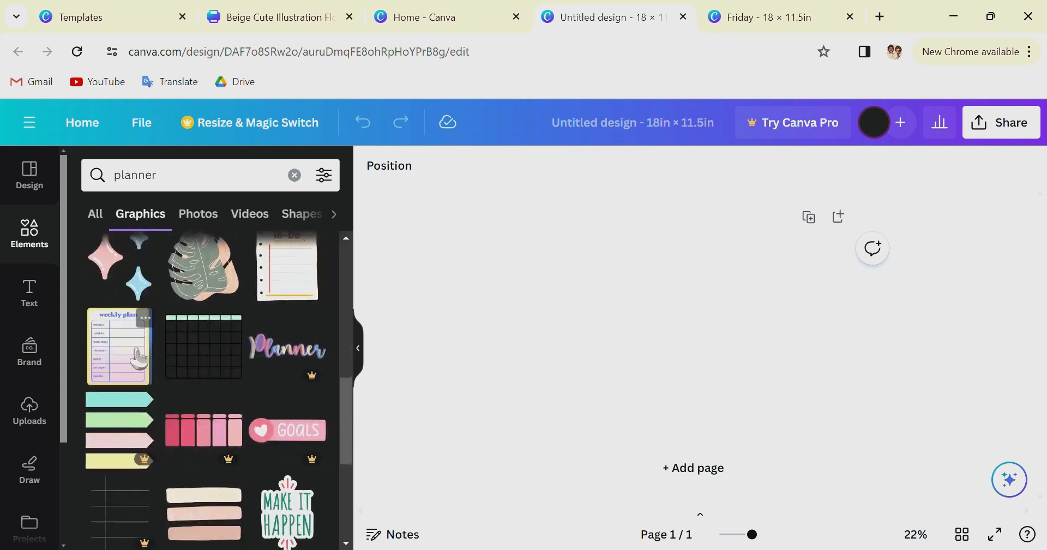
pyautogui.click(215, 356)
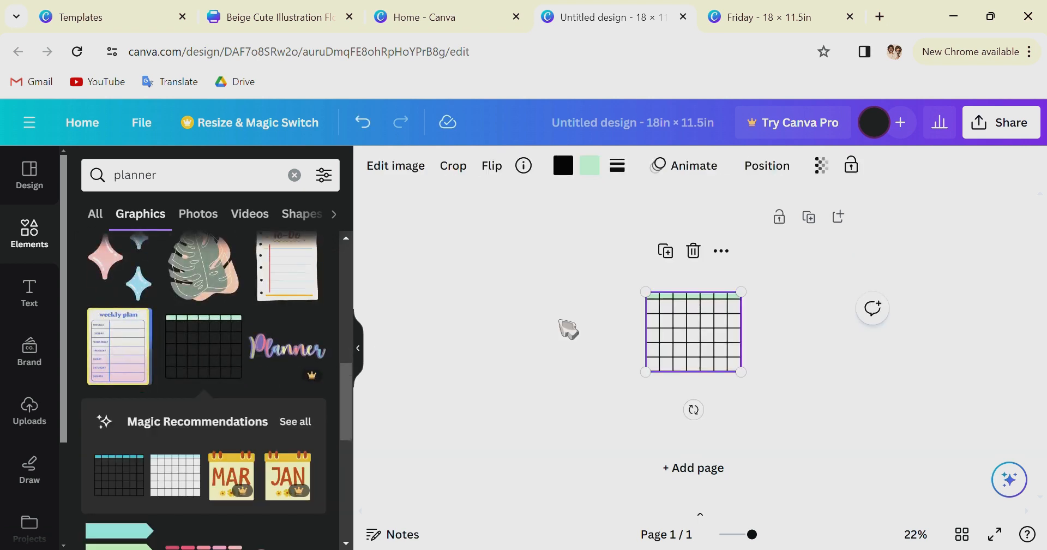
pyautogui.moveTo(753, 392)
pyautogui.mouseDown()
pyautogui.moveTo(807, 433)
pyautogui.moveTo(769, 405)
pyautogui.mouseUp()
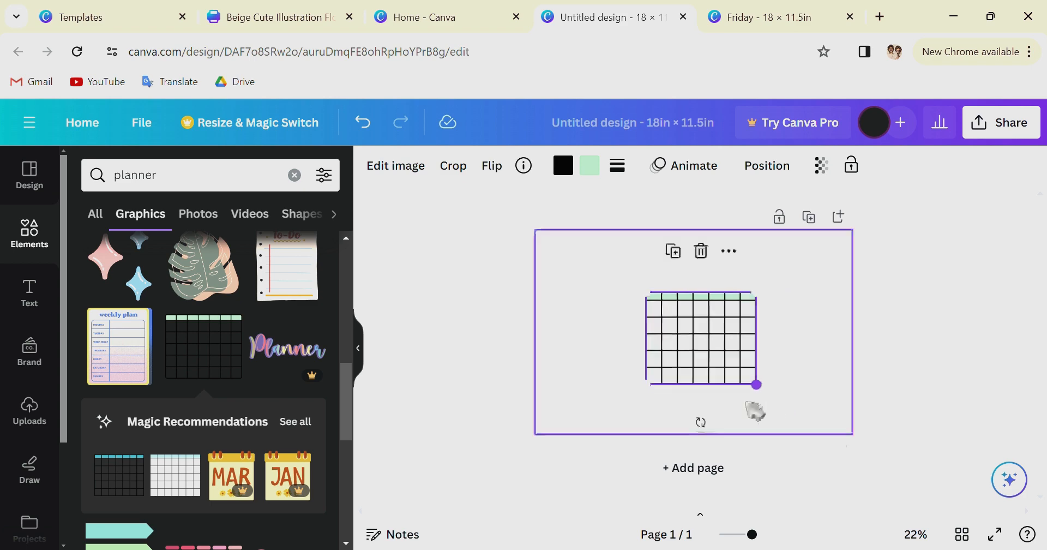
pyautogui.click(702, 253)
# Look through more of the planner graphics further down the list.
pyautogui.scroll(-5, 264, 369)
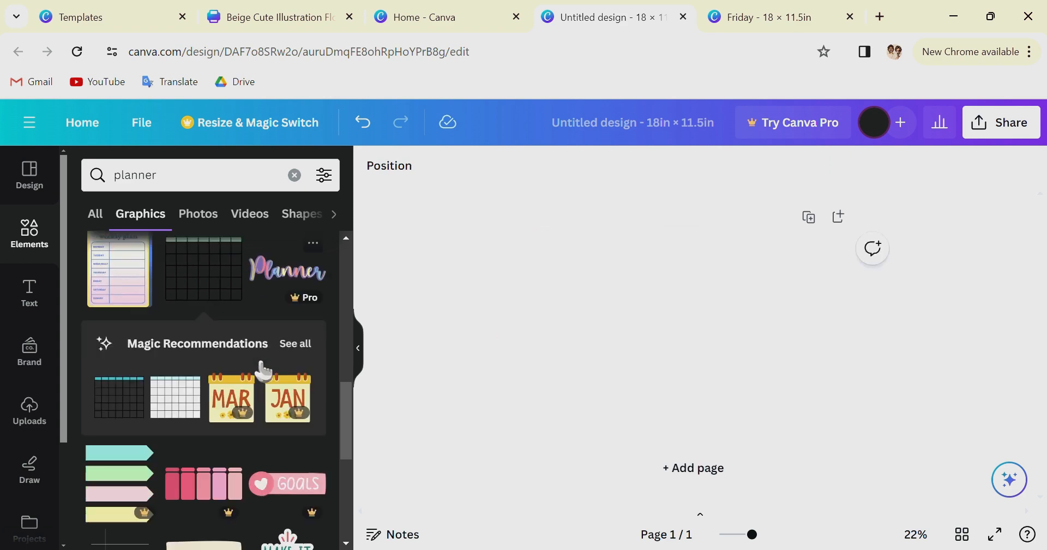
pyautogui.scroll(-4, 250, 397)
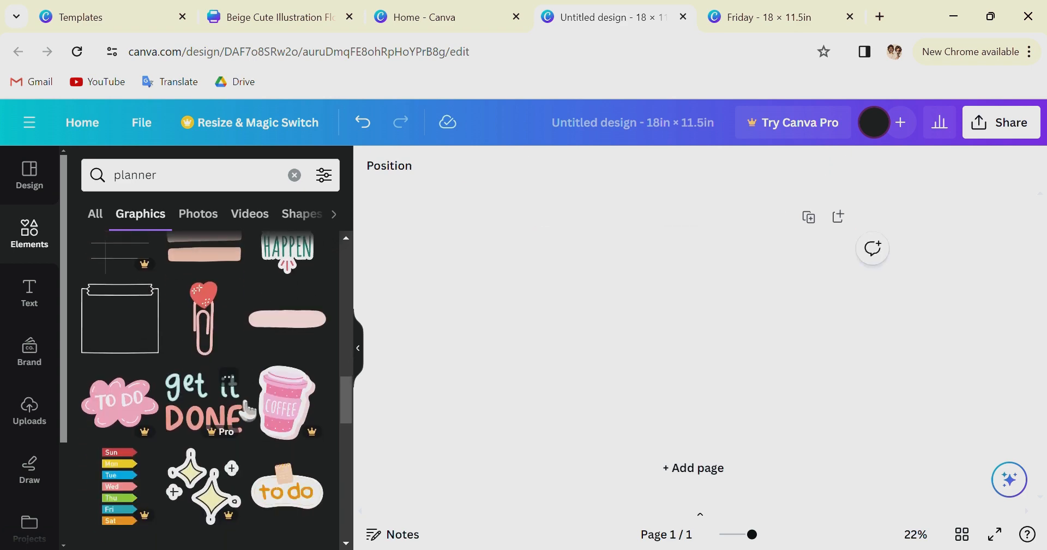
pyautogui.scroll(5, 188, 238)
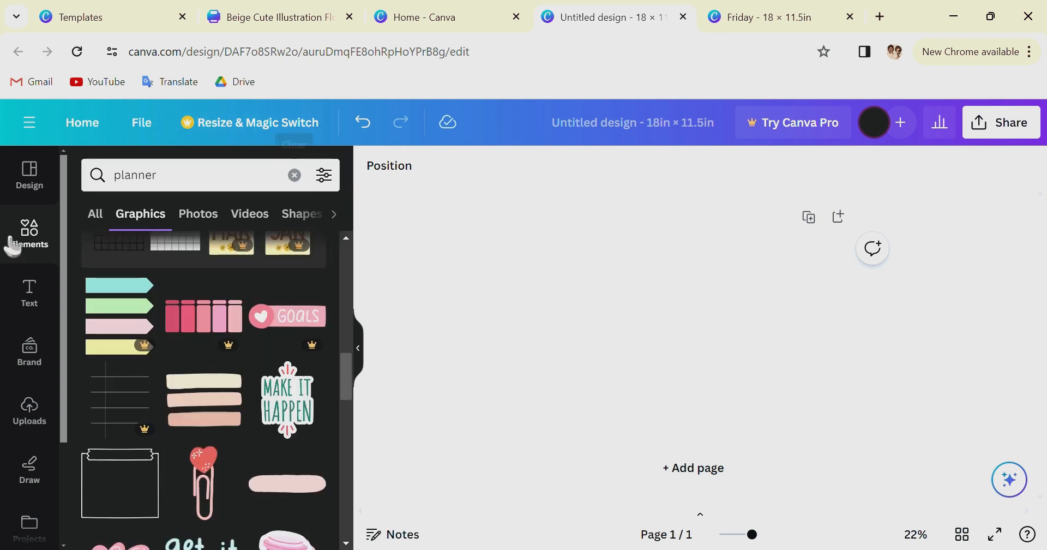
# Clear the planner search from the design styles and look through the combinations, colour palettes, font sets and recent designs.
pyautogui.click(33, 186)
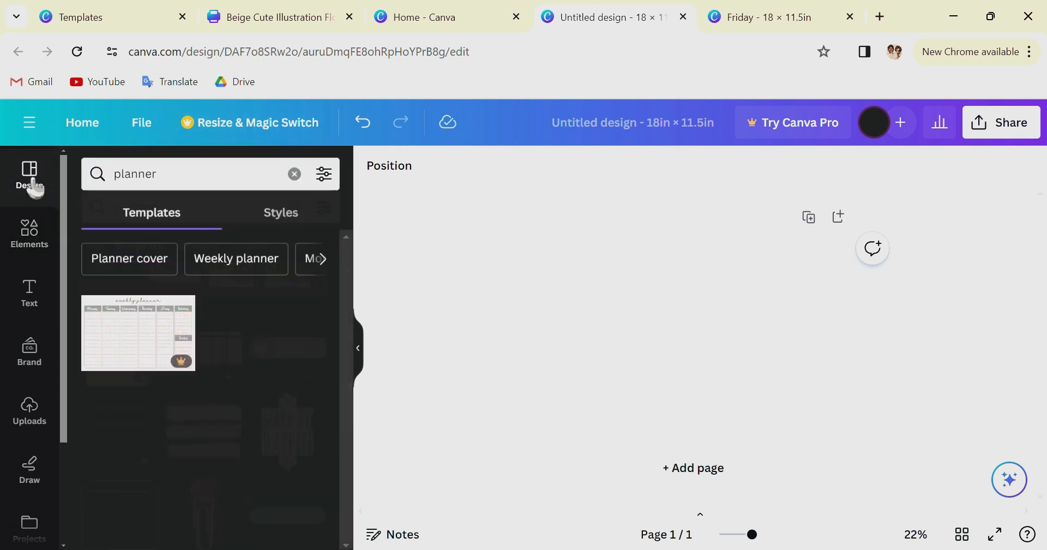
pyautogui.click(282, 218)
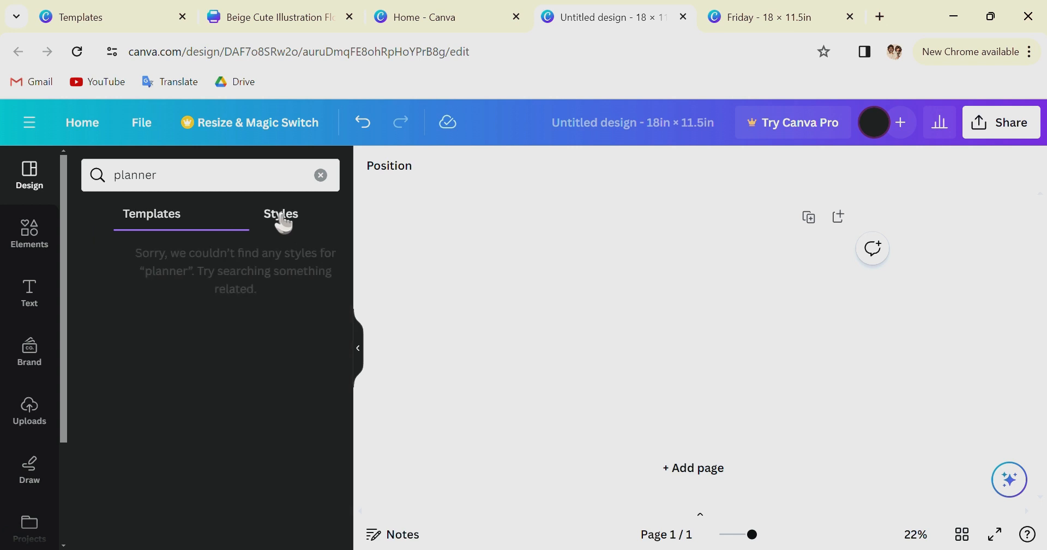
pyautogui.click(329, 180)
pyautogui.scroll(-5, 305, 367)
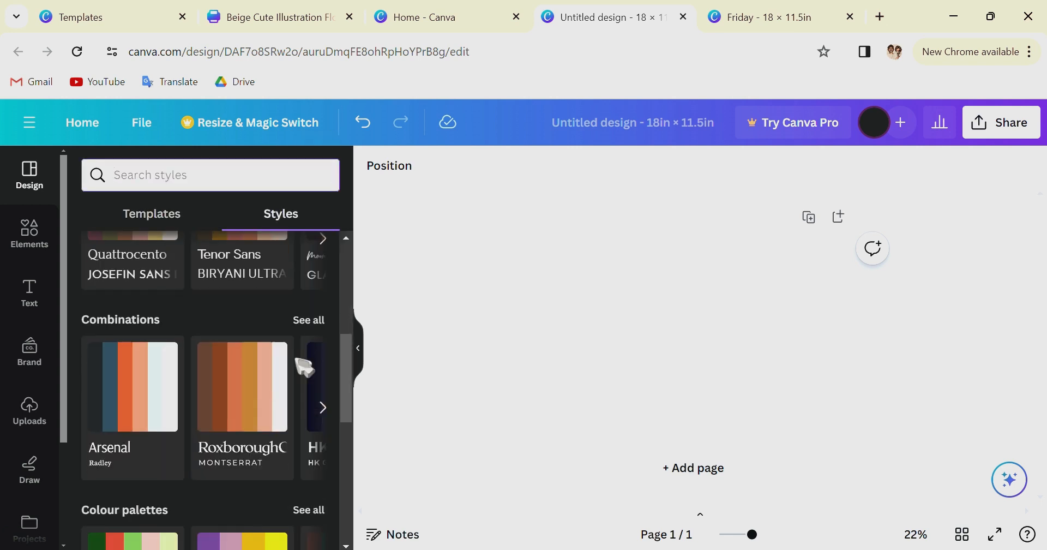
pyautogui.click(155, 218)
pyautogui.click(290, 219)
pyautogui.scroll(-2, 311, 354)
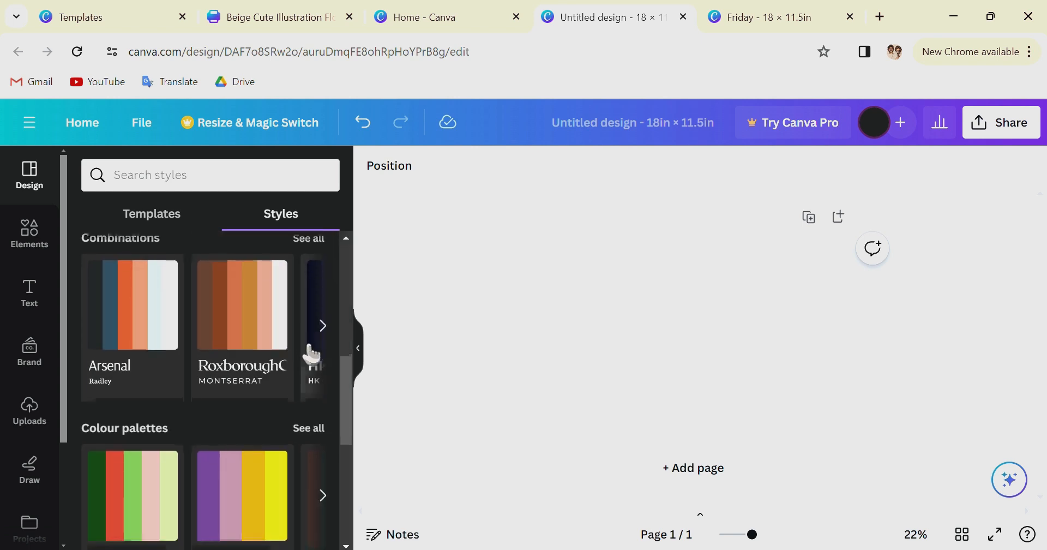
pyautogui.scroll(-6, 236, 404)
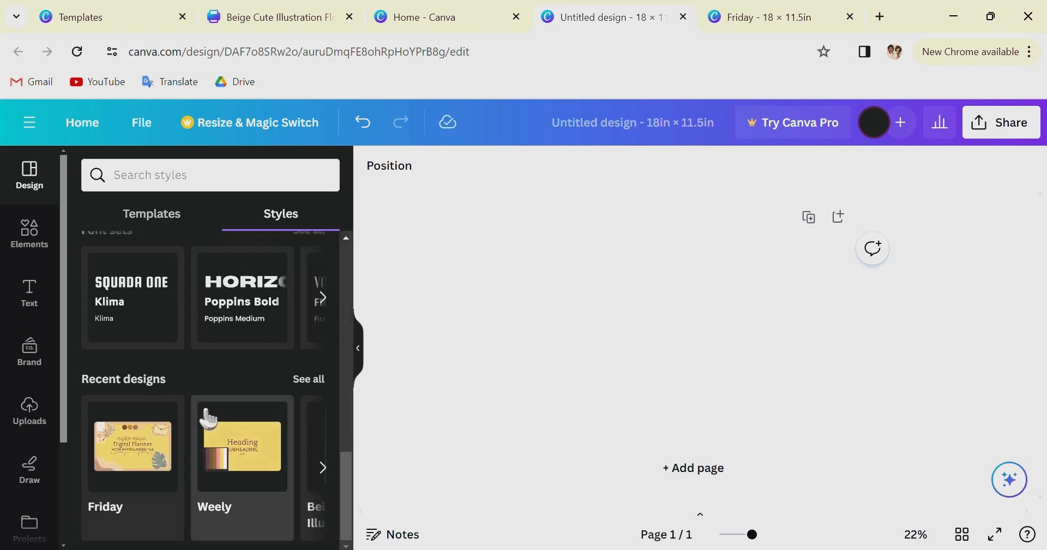
pyautogui.scroll(7, 169, 317)
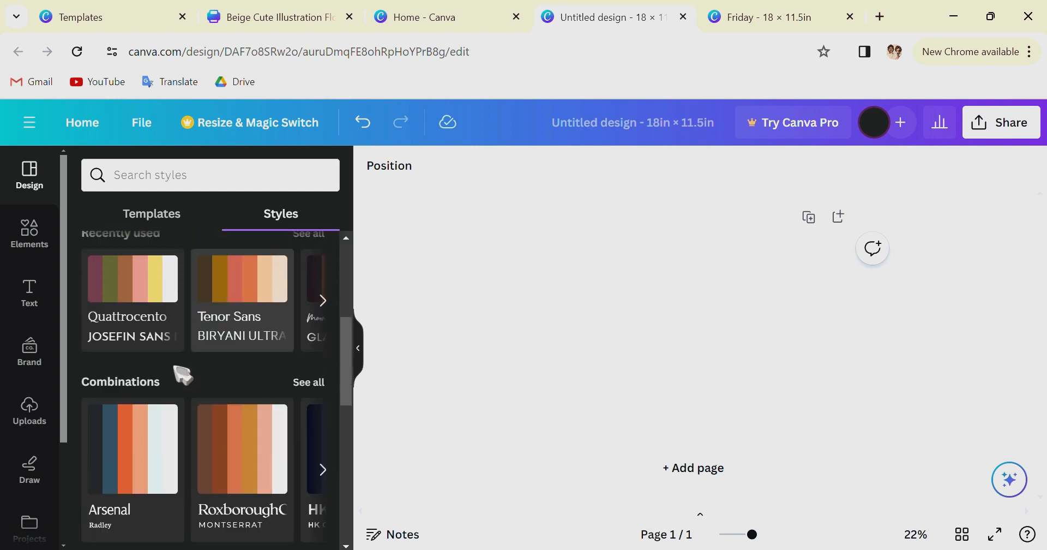
pyautogui.scroll(2, 344, 335)
pyautogui.scroll(-2, 322, 367)
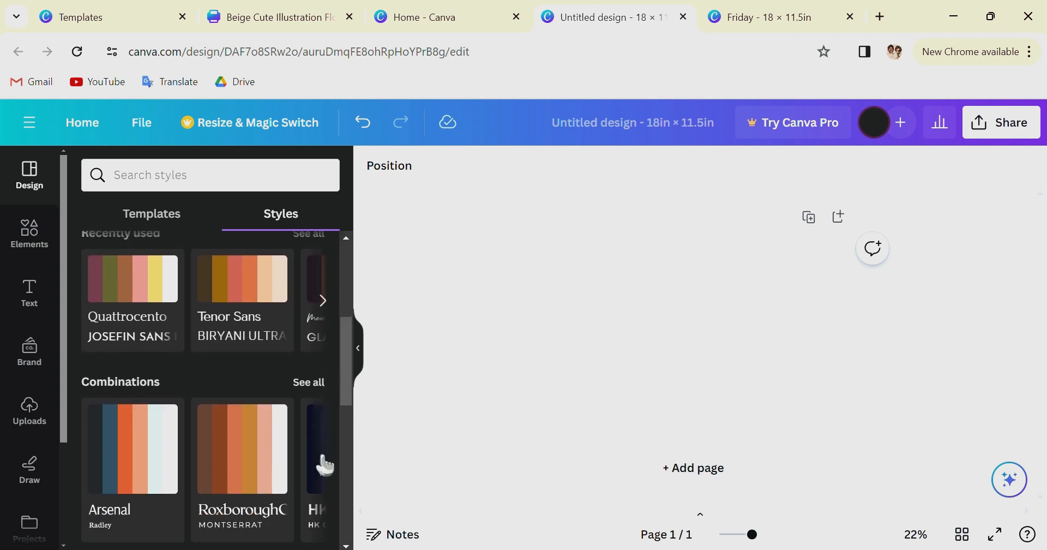
# Browse the full list of style combinations and apply the Quattrocento and Josefin Sans Regular combination to the page.
pyautogui.click(318, 383)
pyautogui.scroll(-3, 294, 398)
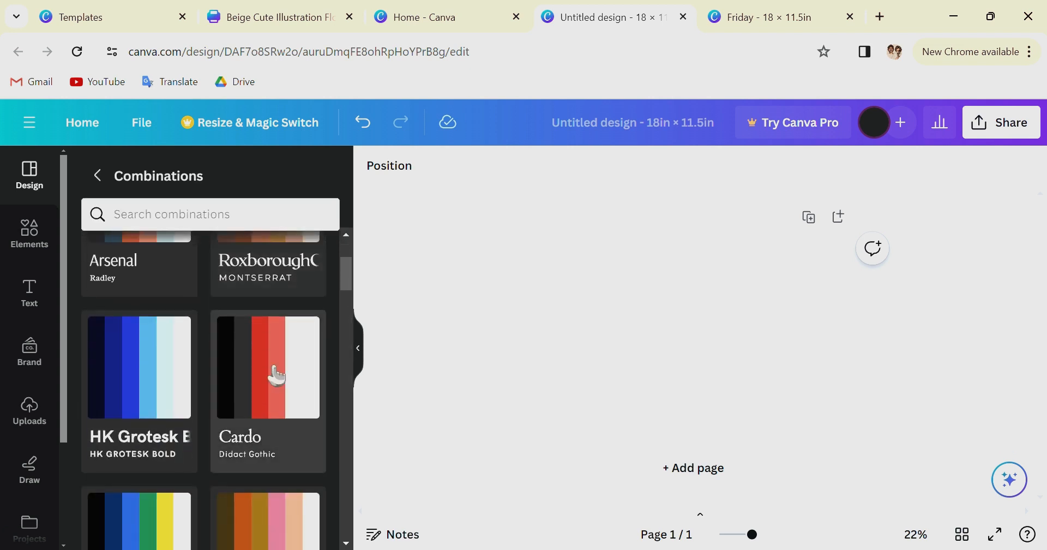
pyautogui.scroll(-4, 229, 433)
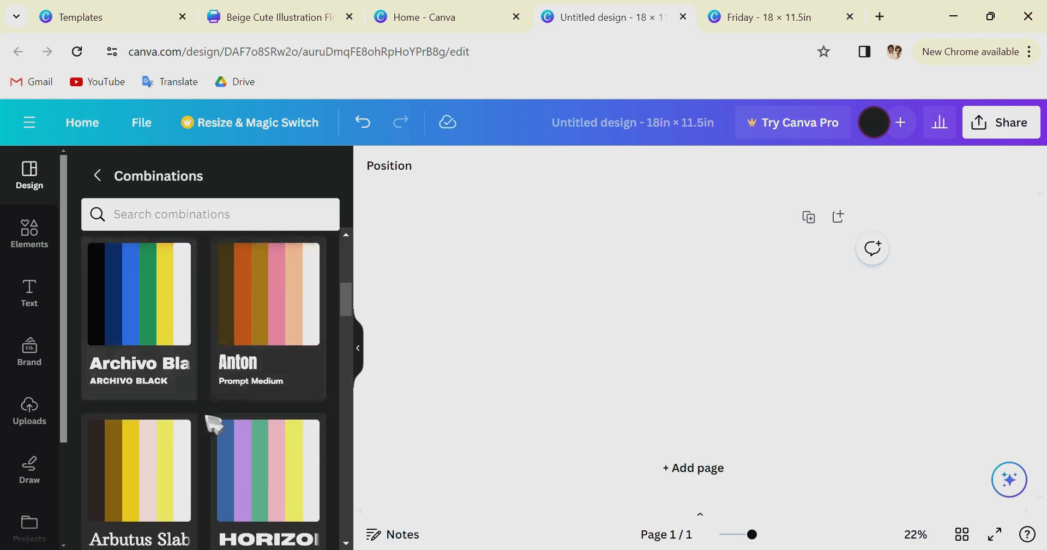
pyautogui.scroll(-5, 213, 420)
pyautogui.scroll(-3, 229, 410)
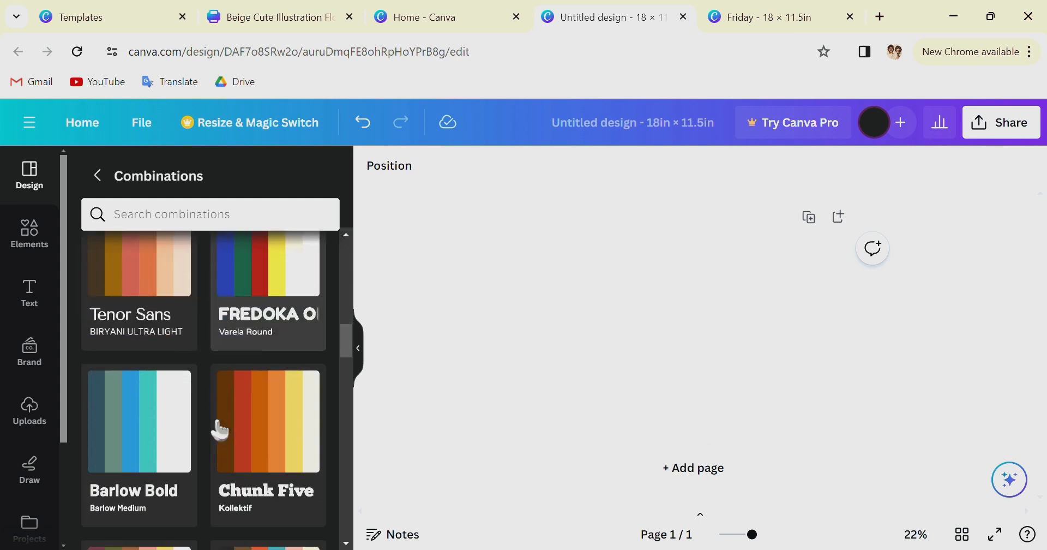
pyautogui.scroll(1, 213, 404)
pyautogui.scroll(-6, 210, 403)
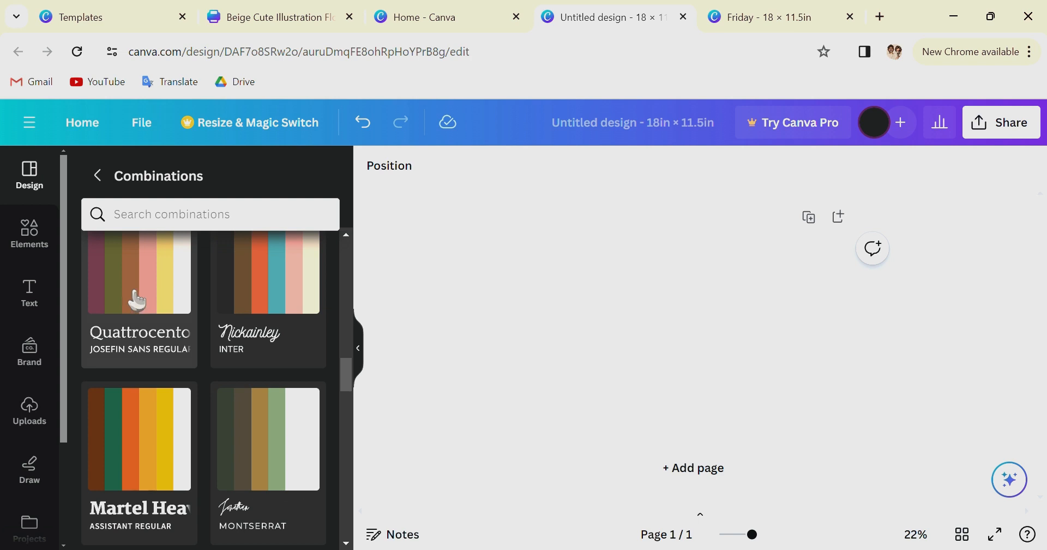
pyautogui.click(136, 300)
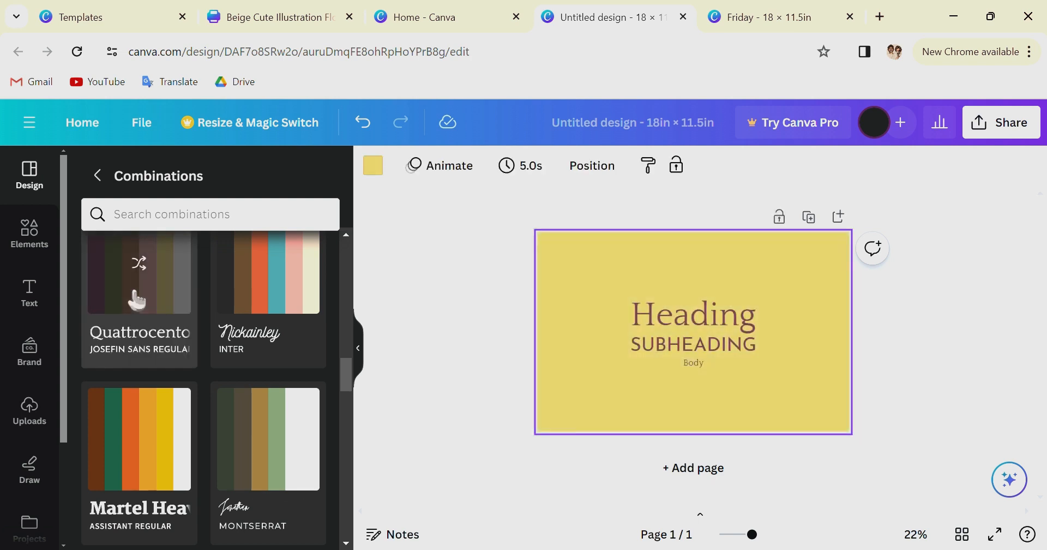
# Shuffle the Quattrocento combination's colours on the page until the background is brown with cream text.
pyautogui.click(104, 265)
pyautogui.click(108, 273)
pyautogui.click(111, 277)
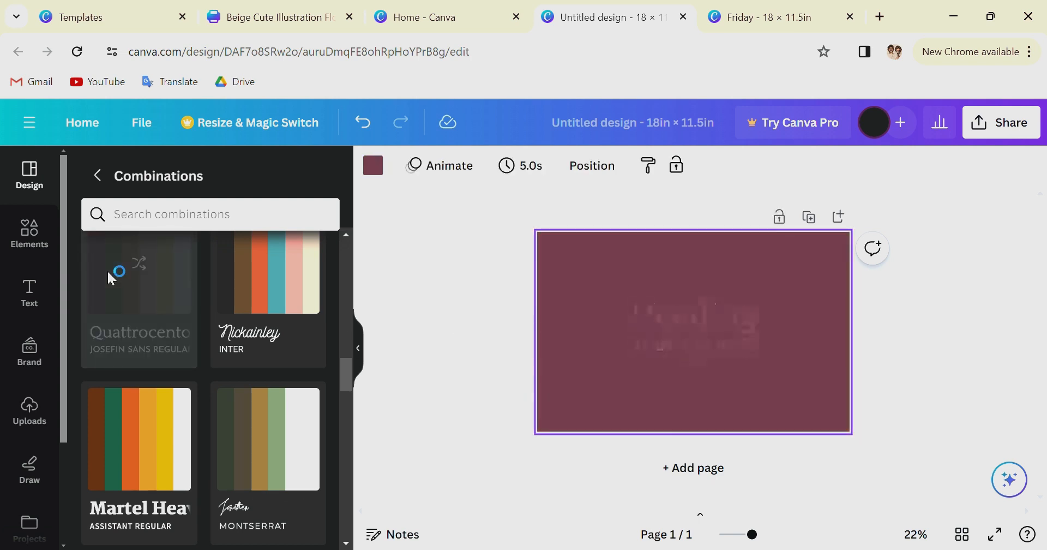
pyautogui.click(110, 277)
pyautogui.click(111, 277)
pyautogui.click(111, 277)
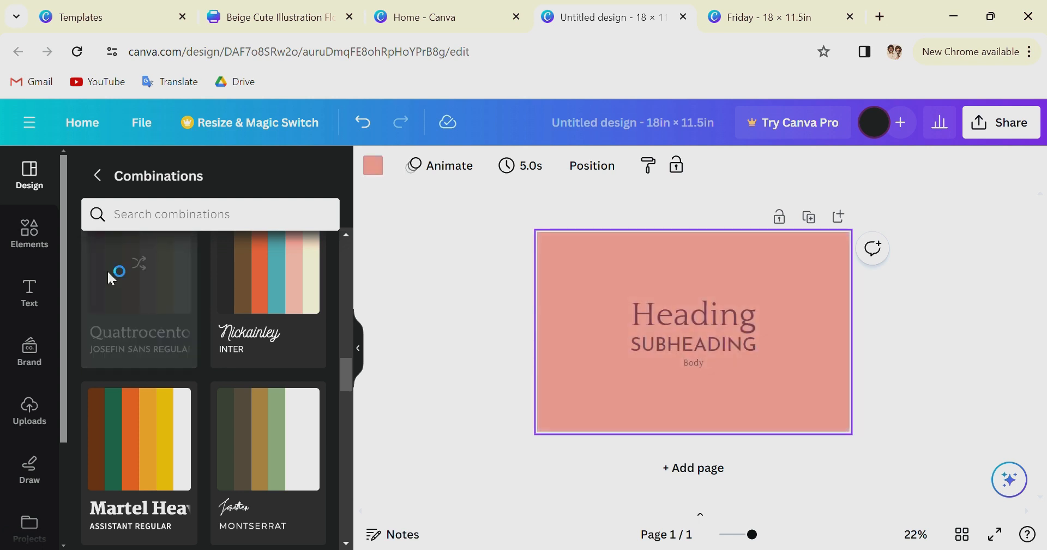
pyautogui.click(112, 272)
pyautogui.click(112, 272)
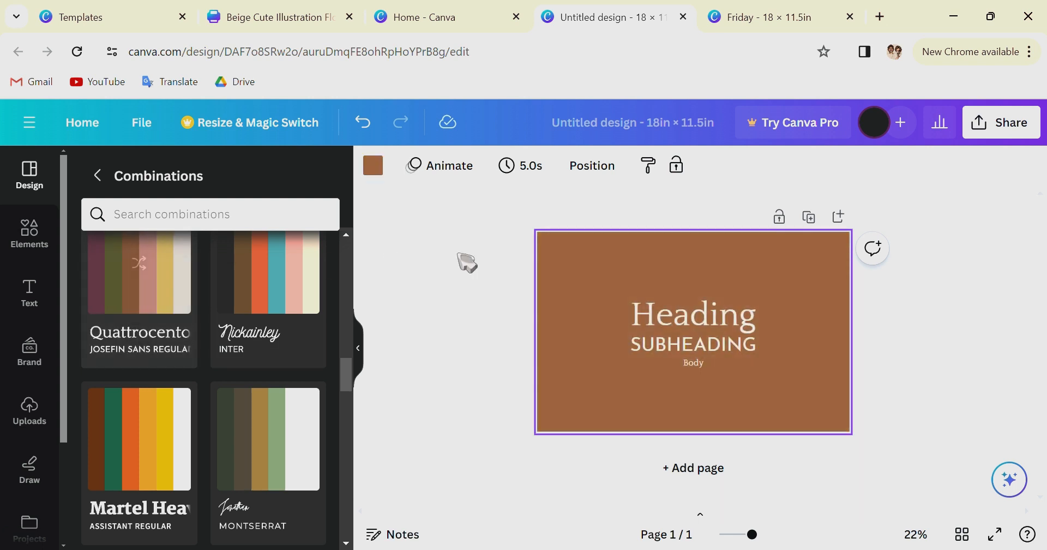
# Paste the copied image of the Quattrocento colour palette and place it in the lower-left corner of page 1.
pyautogui.scroll(1, 188, 339)
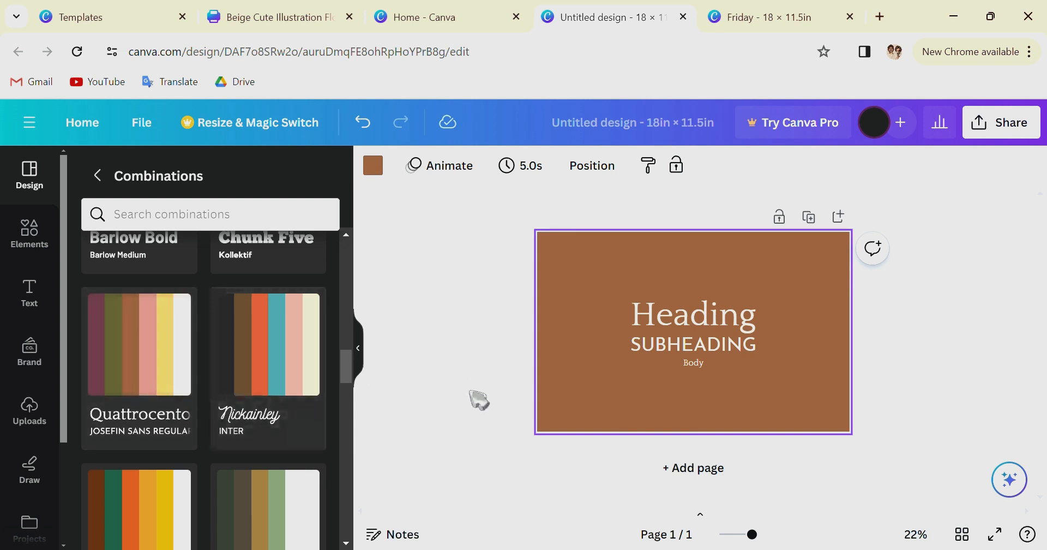
pyautogui.hotkey('ctrl', 'v')
pyautogui.moveTo(654, 377); pyautogui.dragTo(547, 429)
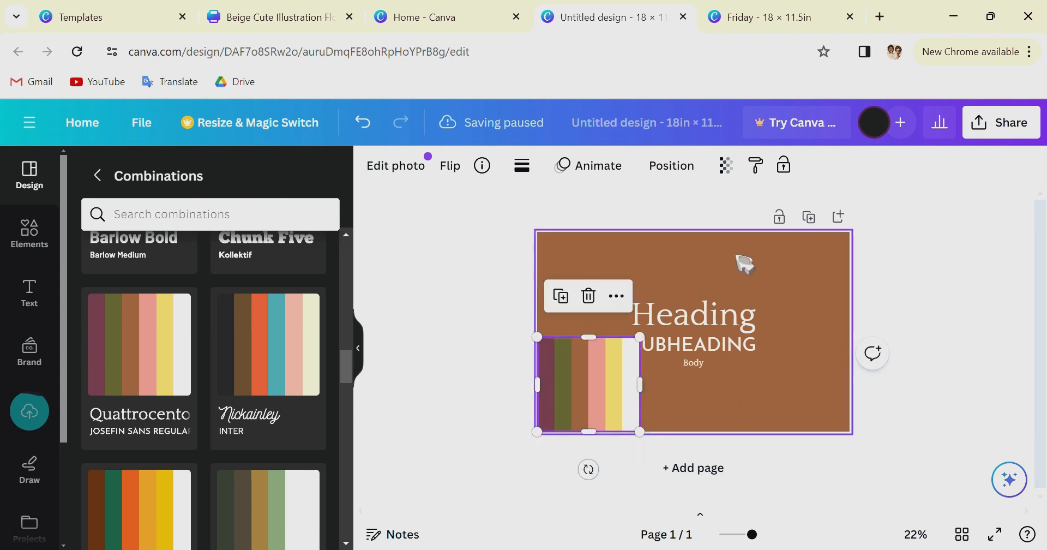
pyautogui.click(948, 285)
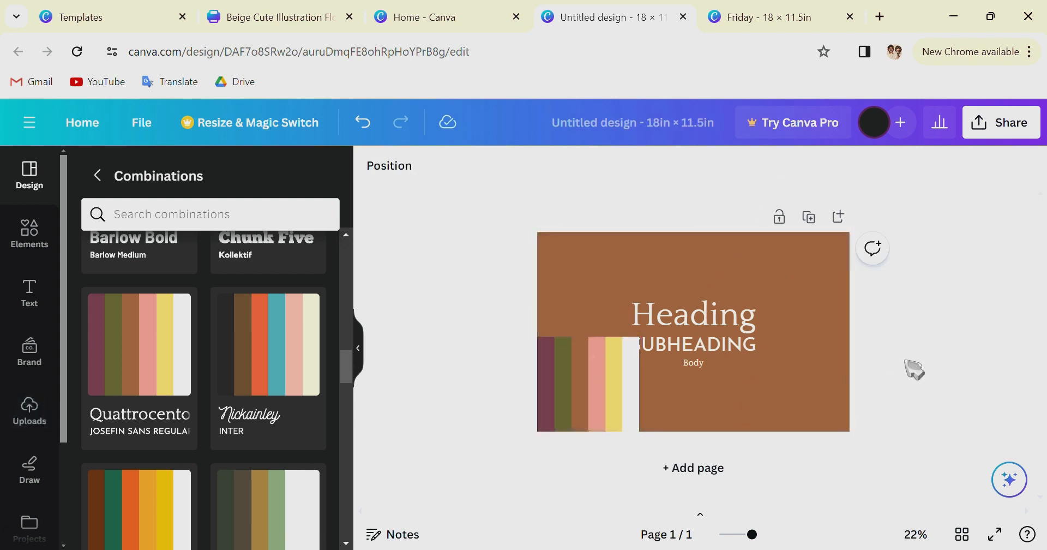
# Add a second page and set its background to the off-white #F2E9E0 sampled from the palette image.
pyautogui.click(736, 468)
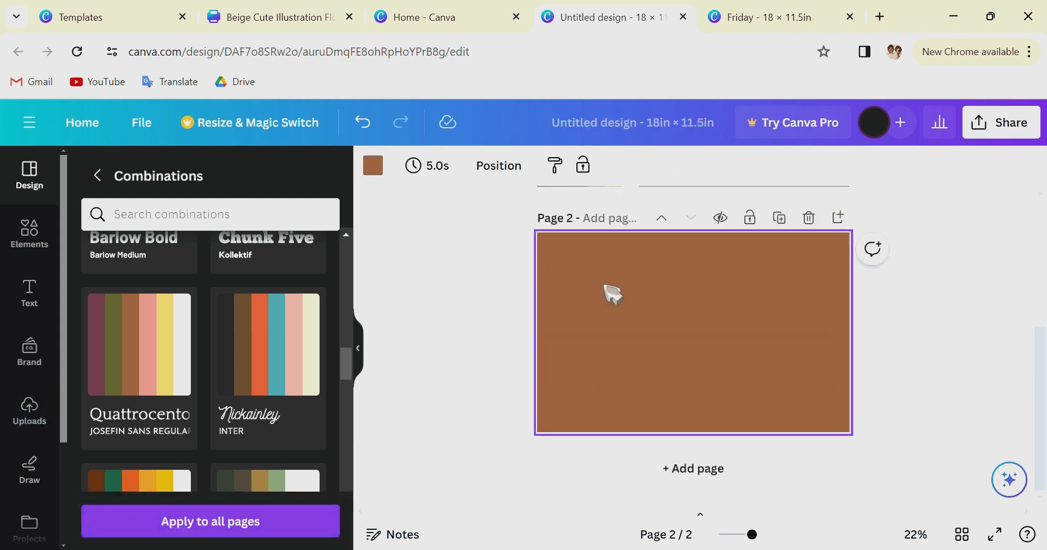
pyautogui.scroll(2, 615, 329)
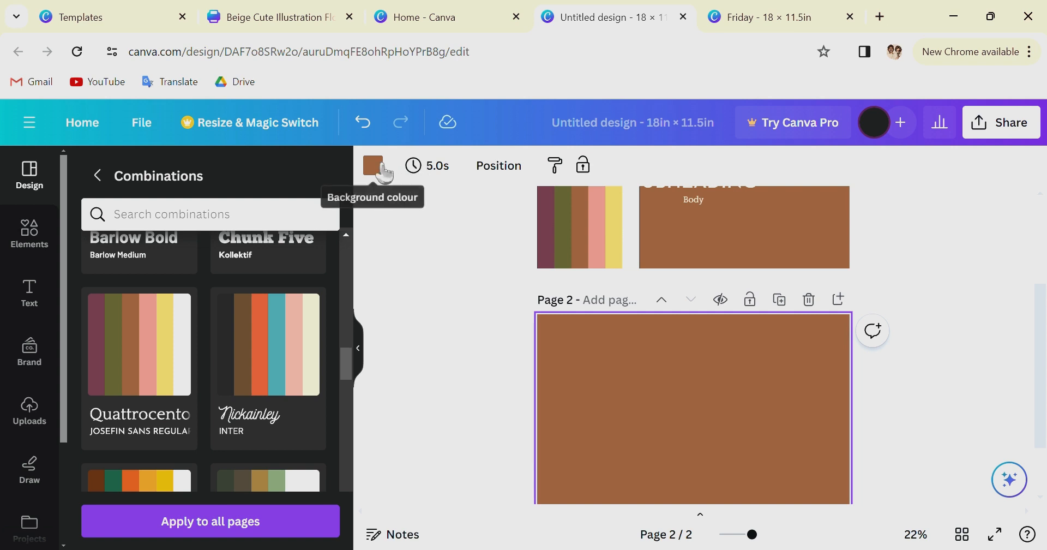
pyautogui.click(375, 167)
pyautogui.click(189, 277)
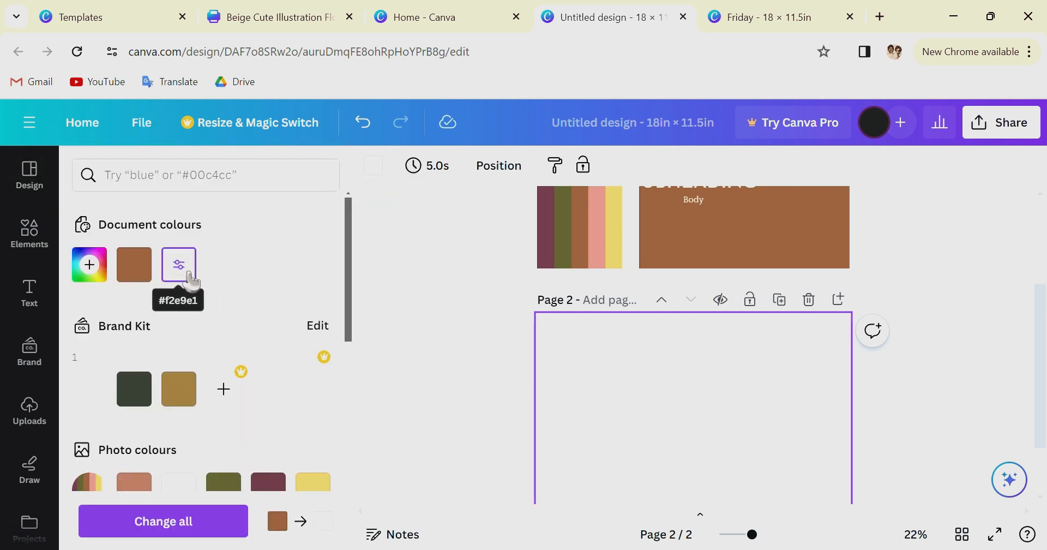
pyautogui.click(89, 265)
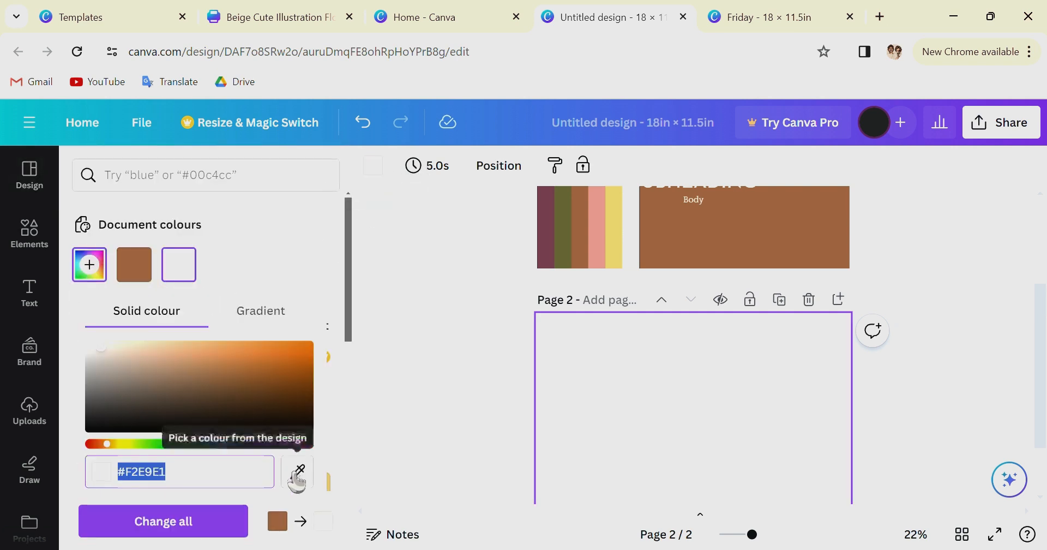
pyautogui.click(297, 473)
pyautogui.click(638, 234)
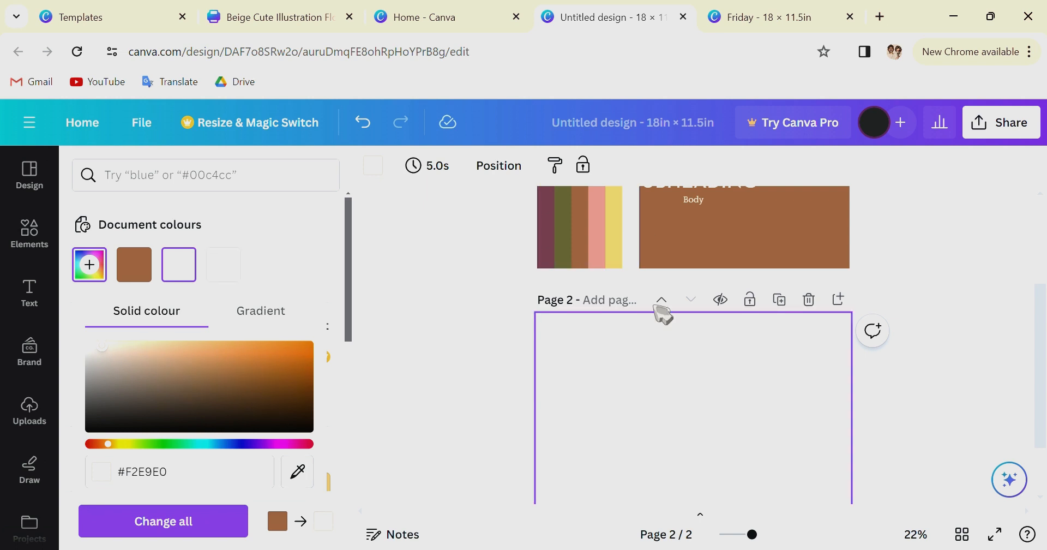
pyautogui.scroll(-2, 703, 337)
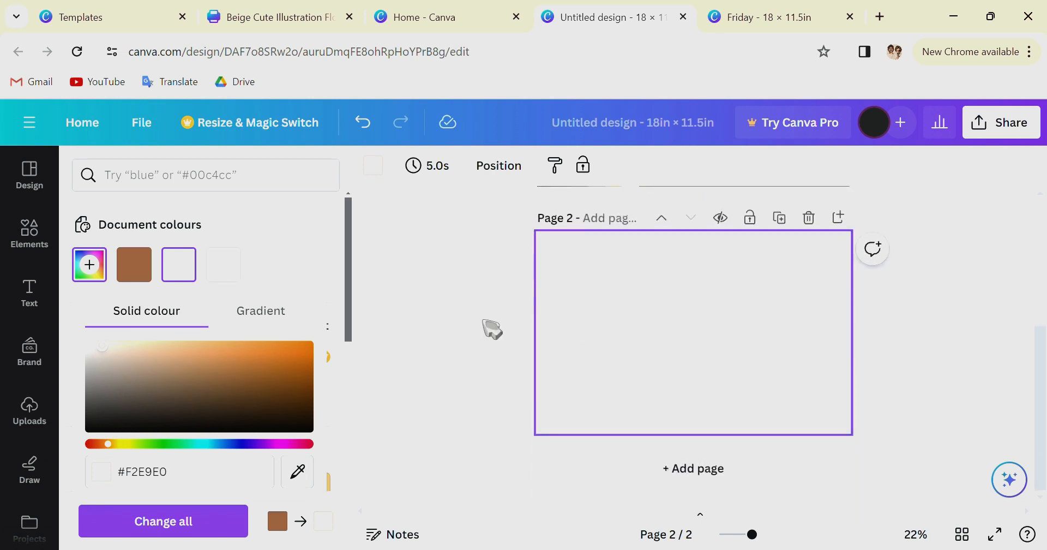
# Clear the planner search from the elements, add a square shape and resize it to cover all of page 2.
pyautogui.click(43, 239)
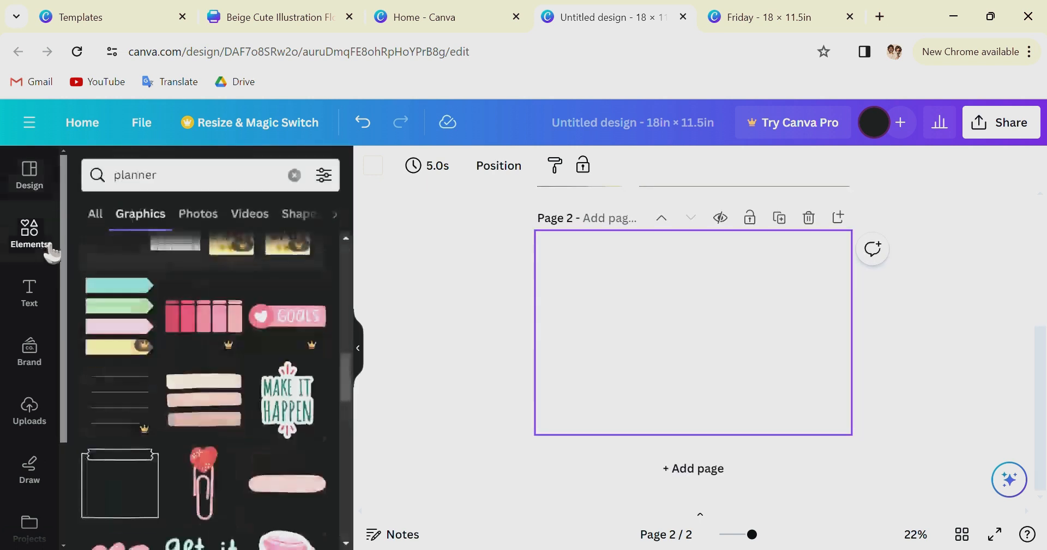
pyautogui.click(295, 175)
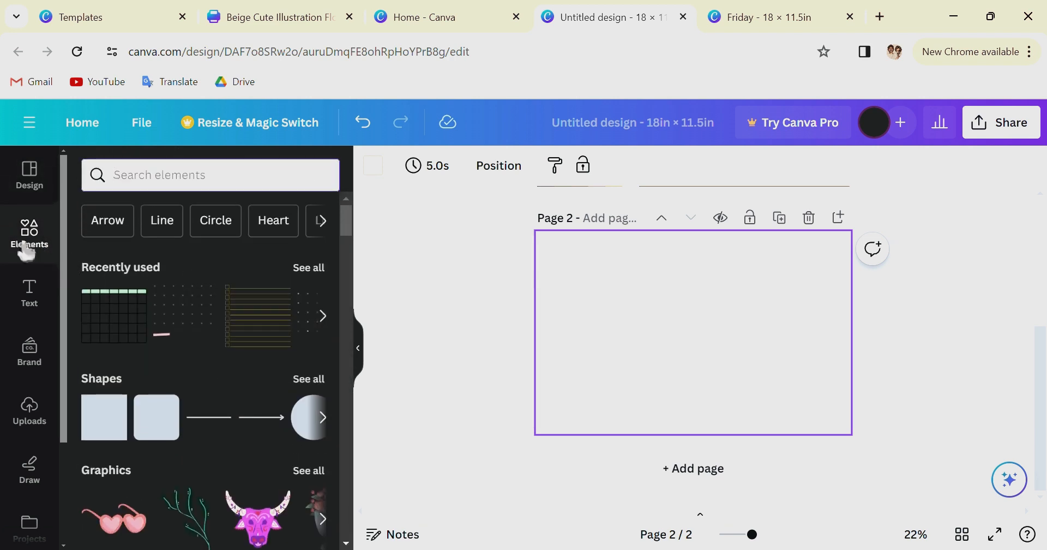
pyautogui.click(123, 428)
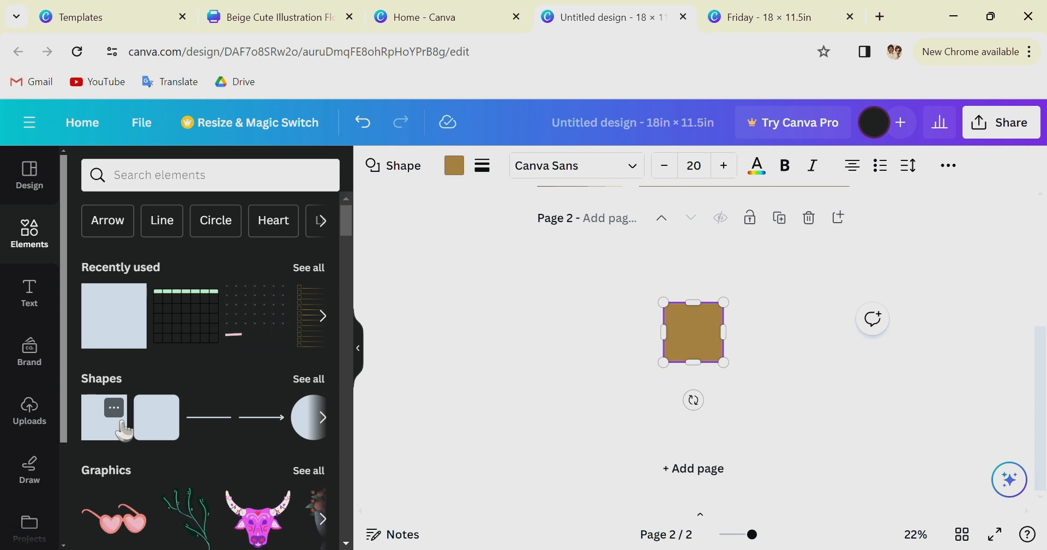
pyautogui.moveTo(676, 379); pyautogui.dragTo(551, 453)
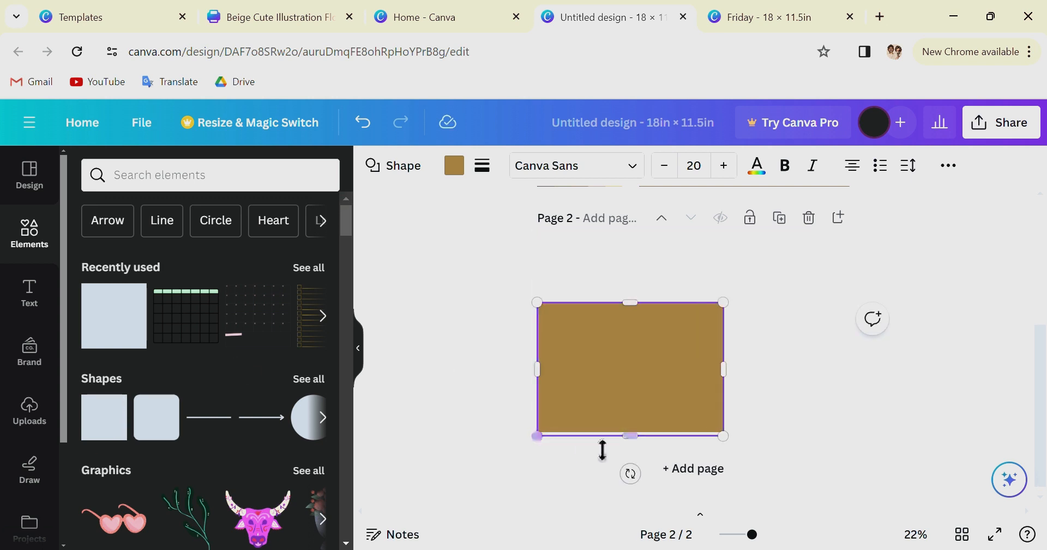
pyautogui.moveTo(657, 450); pyautogui.dragTo(655, 446)
pyautogui.moveTo(724, 302); pyautogui.dragTo(865, 246)
pyautogui.scroll(2, 895, 382)
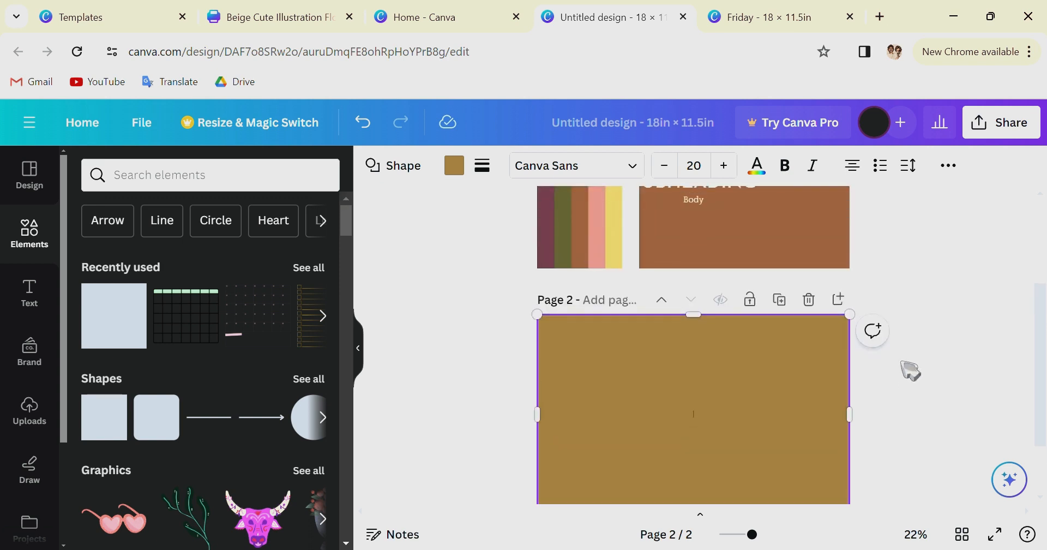
pyautogui.scroll(-2, 919, 375)
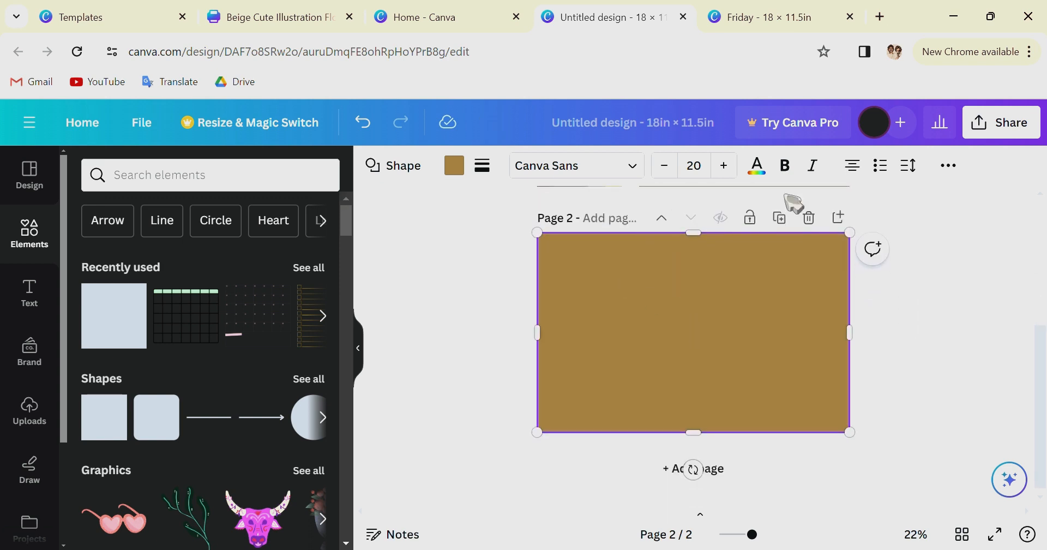
# Give the page-sized rectangle a solid border with weight 45 and remove its fill colour.
pyautogui.click(482, 167)
pyautogui.click(557, 215)
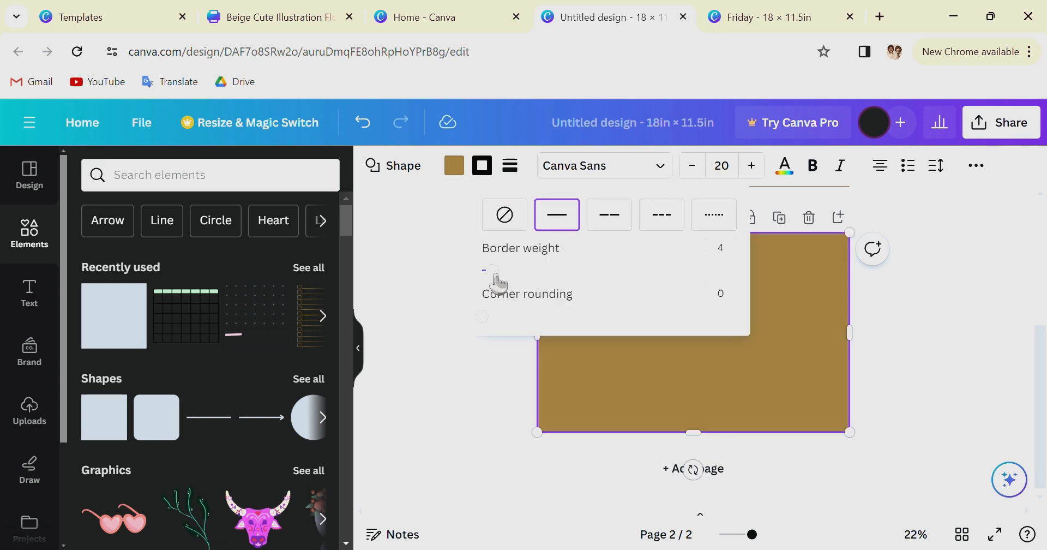
pyautogui.moveTo(486, 270); pyautogui.dragTo(606, 313)
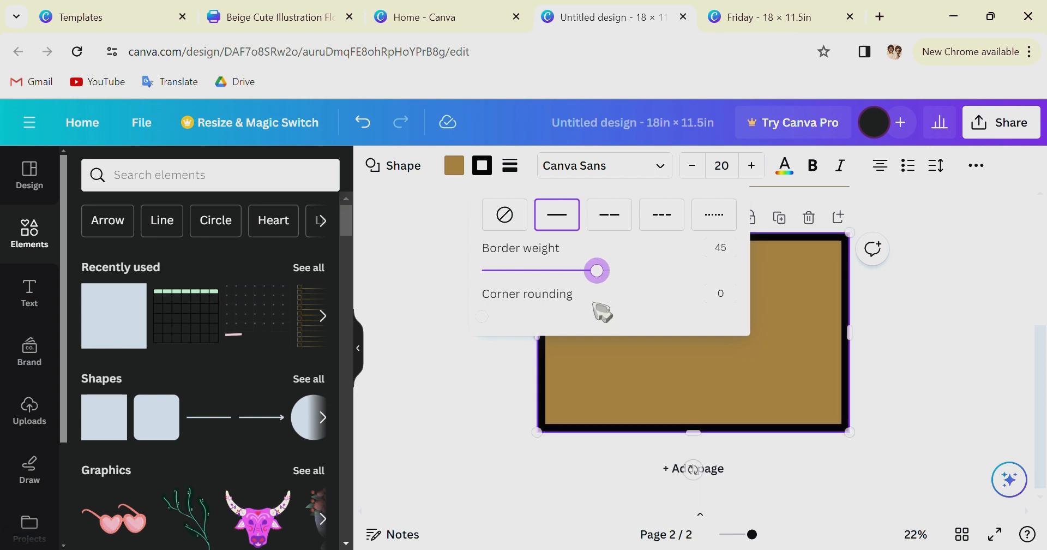
pyautogui.click(464, 169)
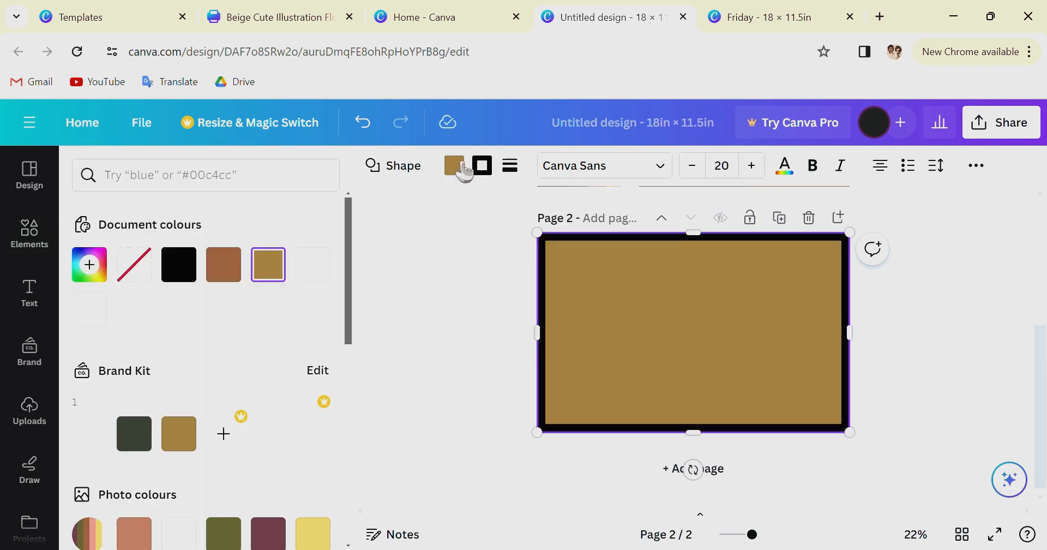
pyautogui.click(150, 283)
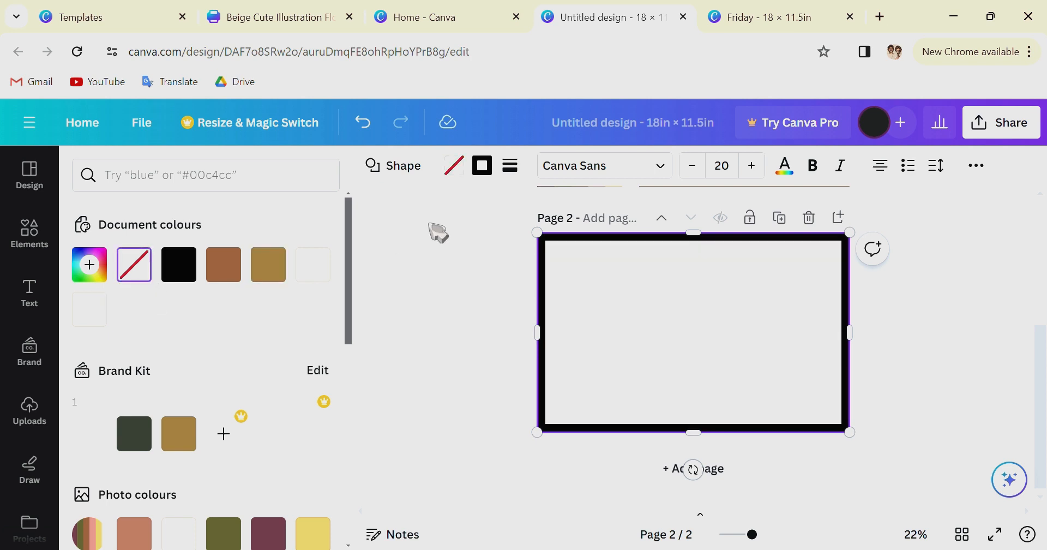
# Set the rectangle's border colour to the pink #DB9A8F sampled from the palette image on page 1.
pyautogui.click(484, 167)
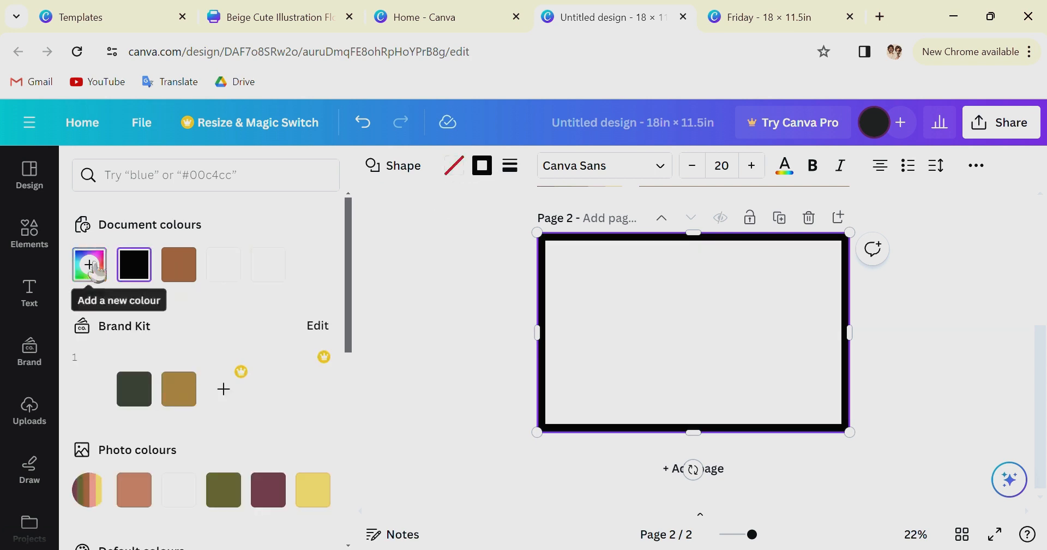
pyautogui.click(89, 264)
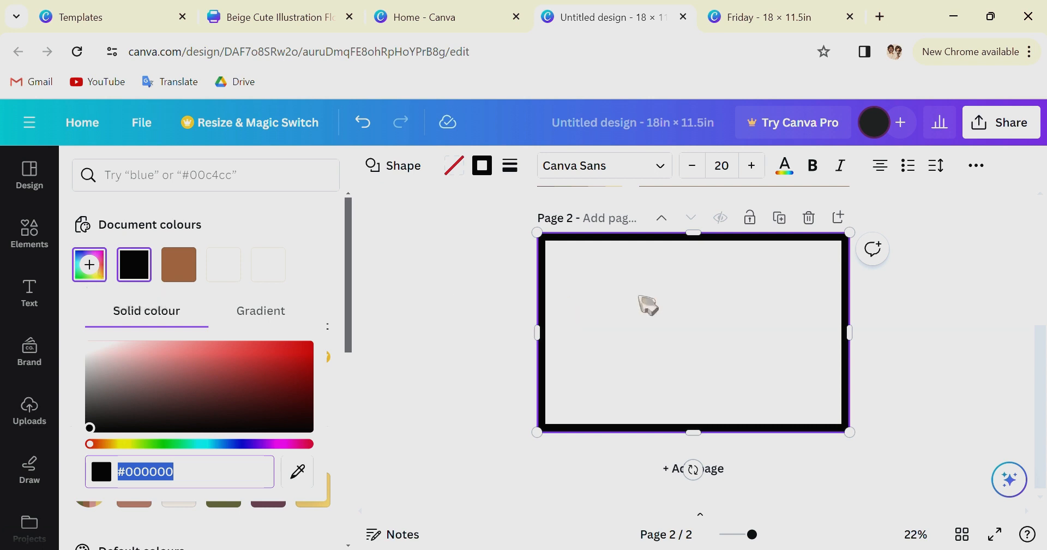
pyautogui.scroll(3, 655, 305)
pyautogui.click(297, 471)
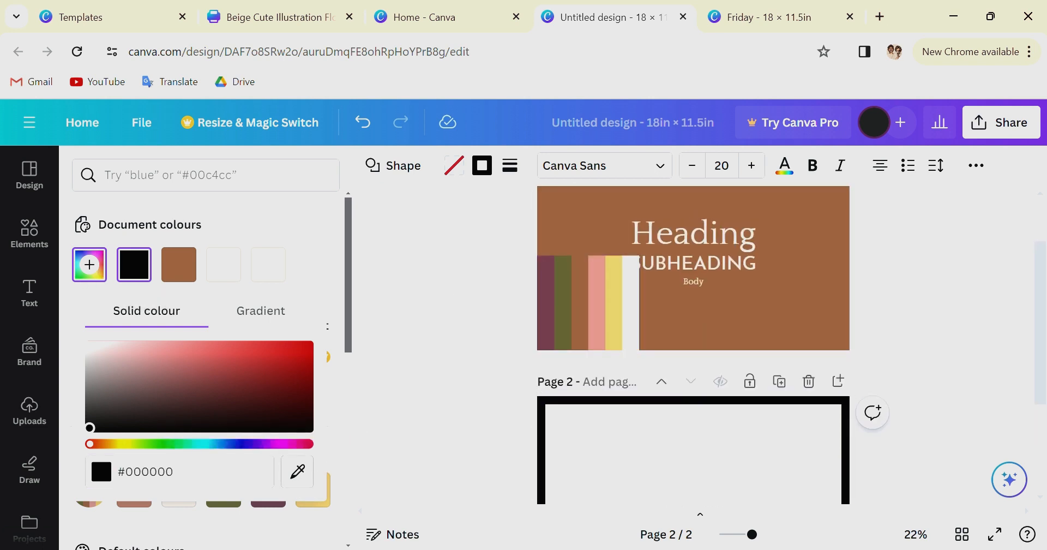
pyautogui.click(597, 297)
pyautogui.scroll(-3, 713, 333)
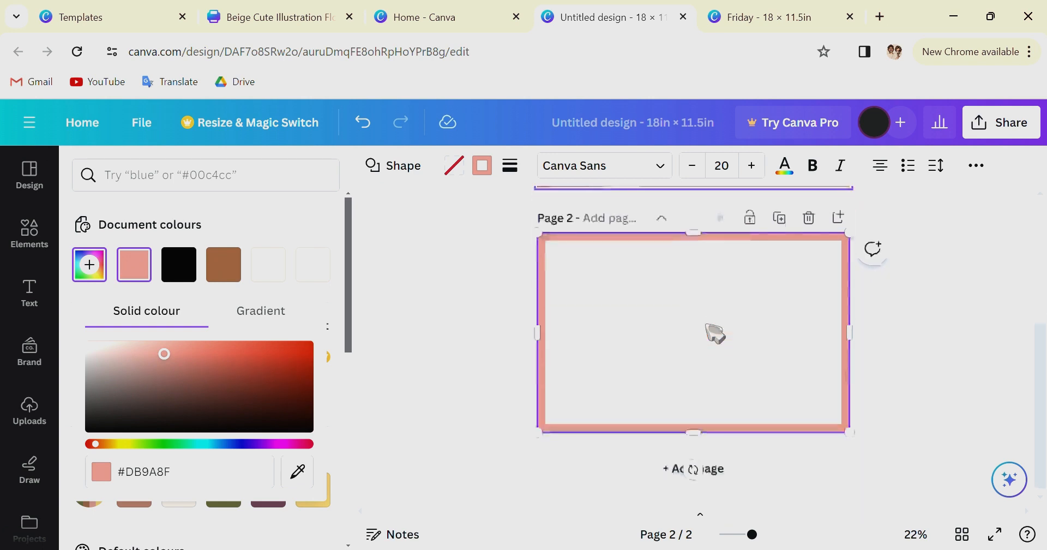
pyautogui.click(501, 349)
pyautogui.click(927, 369)
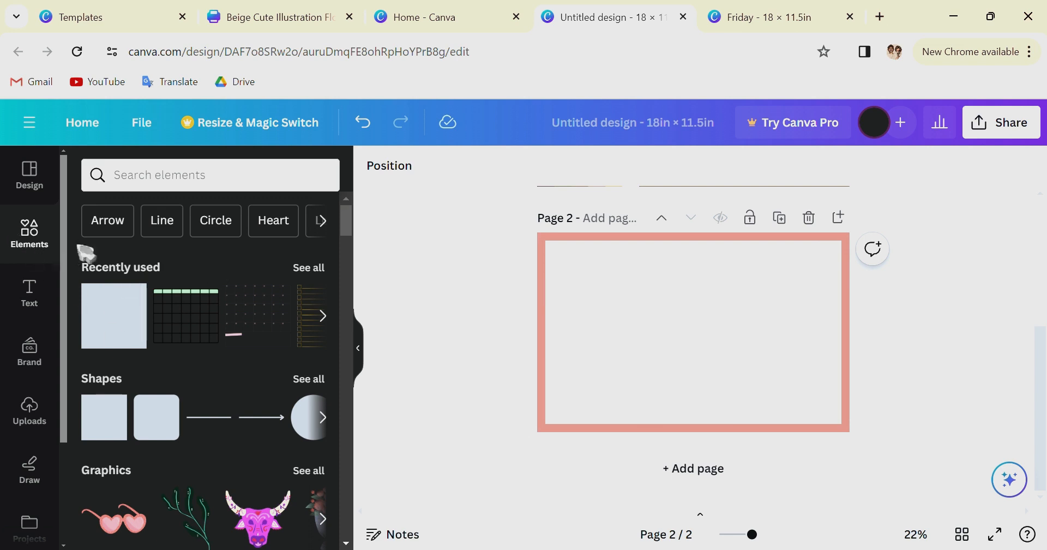
# Search the elements for aesthetic using the recent search term.
pyautogui.scroll(-2, 309, 319)
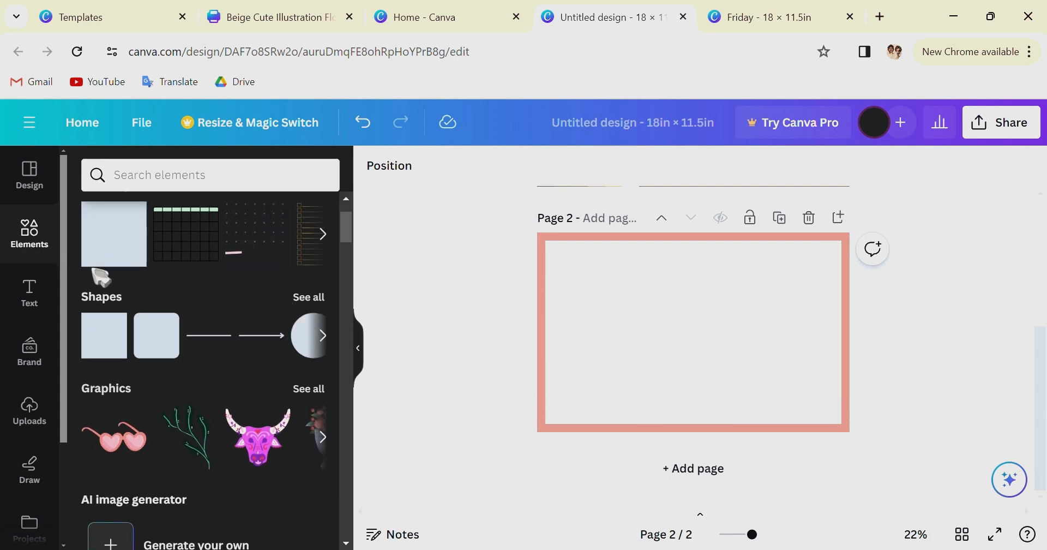
pyautogui.click(264, 186)
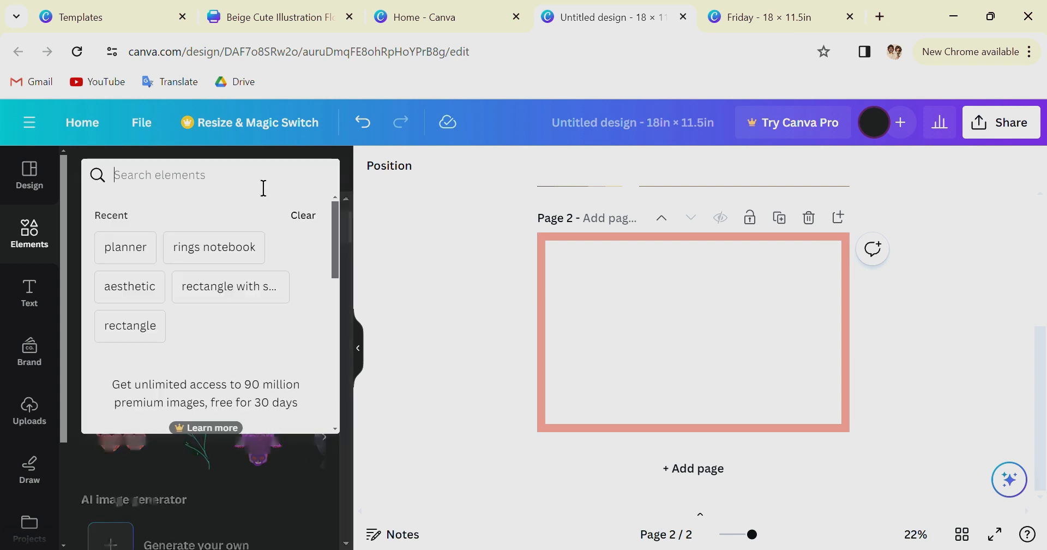
pyautogui.click(129, 286)
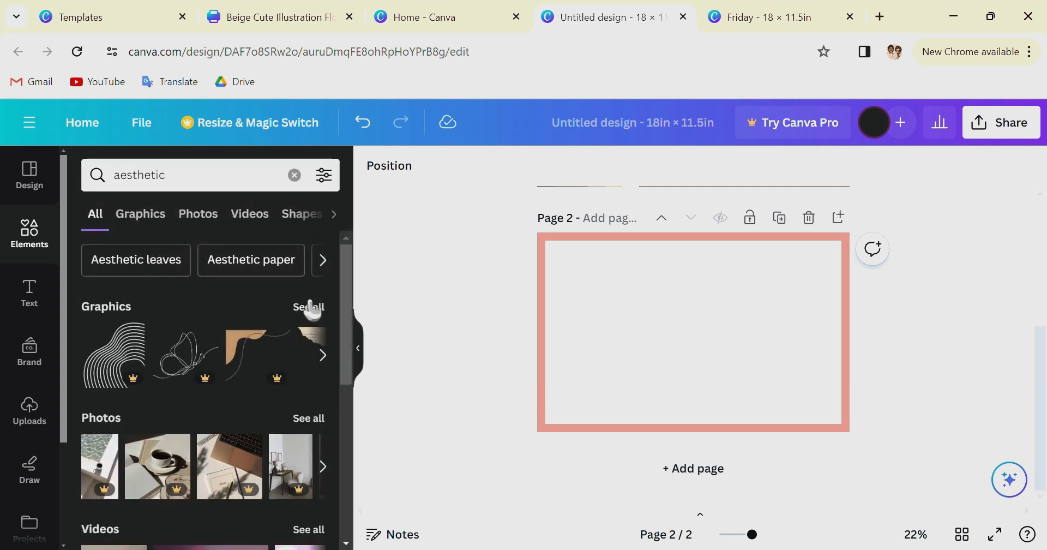
# Add the line-art leafy branch from the aesthetic graphics to page 2 and enlarge it slightly.
pyautogui.click(310, 307)
pyautogui.scroll(-5, 136, 283)
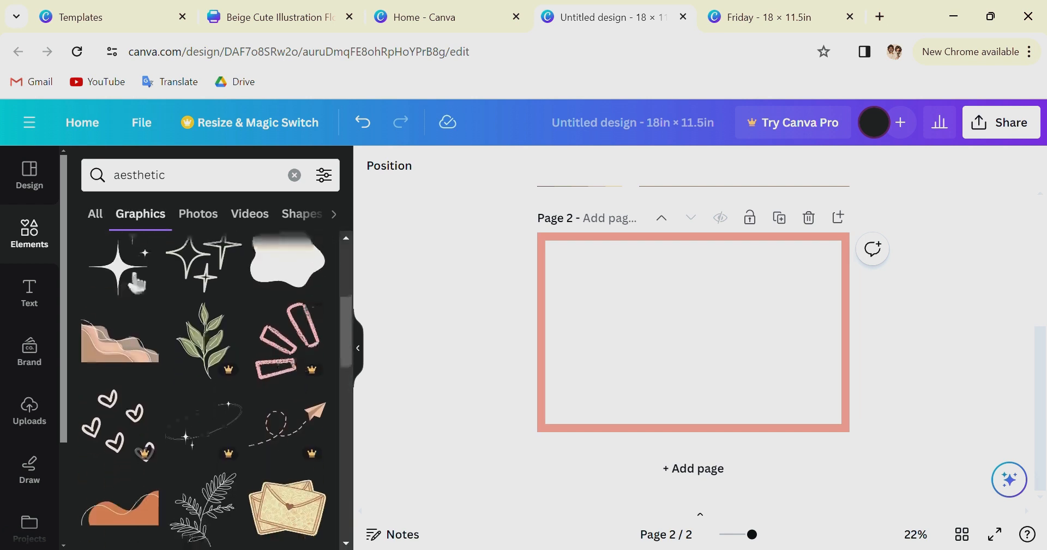
pyautogui.scroll(-2, 283, 489)
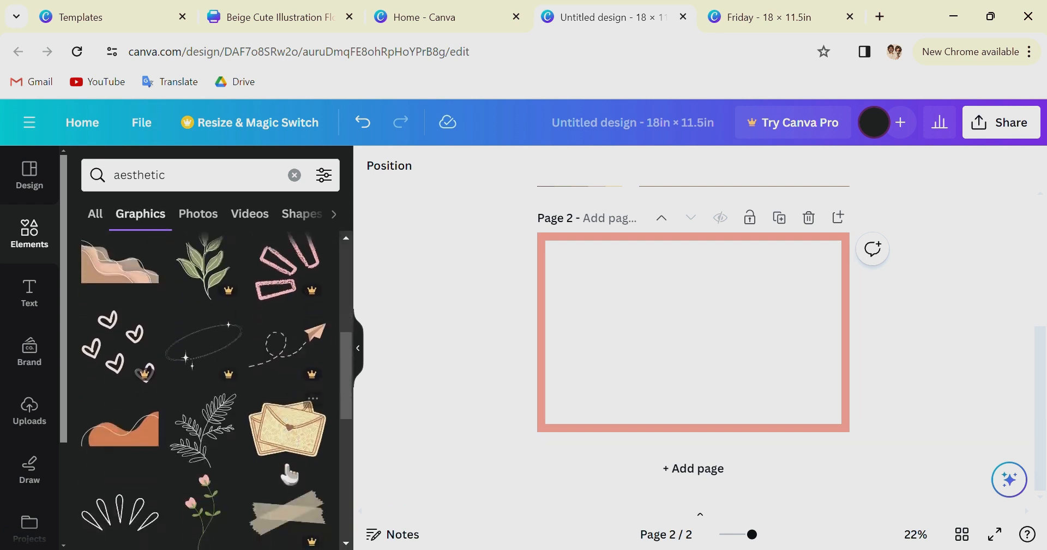
pyautogui.click(217, 446)
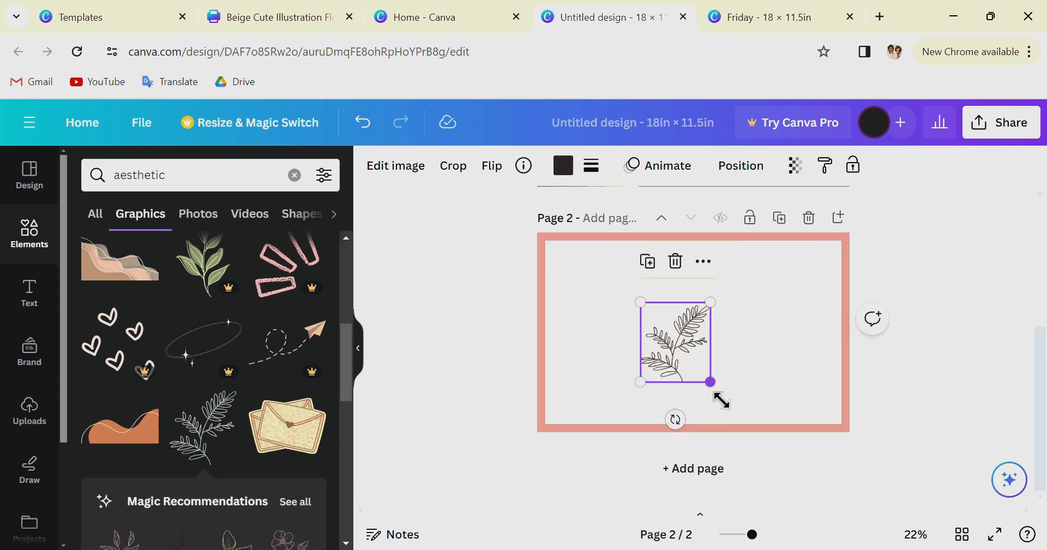
pyautogui.moveTo(710, 382); pyautogui.dragTo(729, 403)
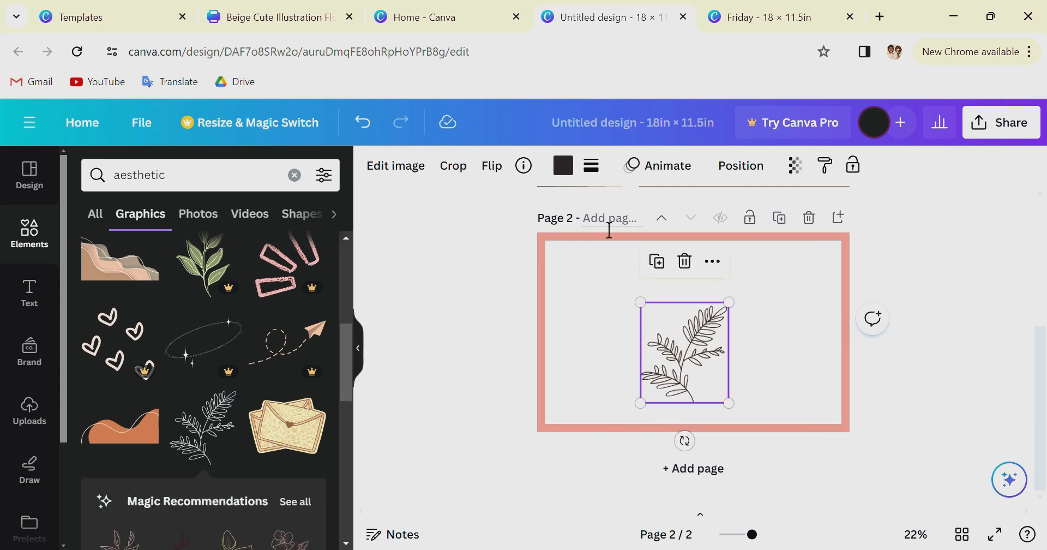
# Recolour the leafy branch with the brown #A66940 sampled from the palette image on page 1.
pyautogui.click(563, 165)
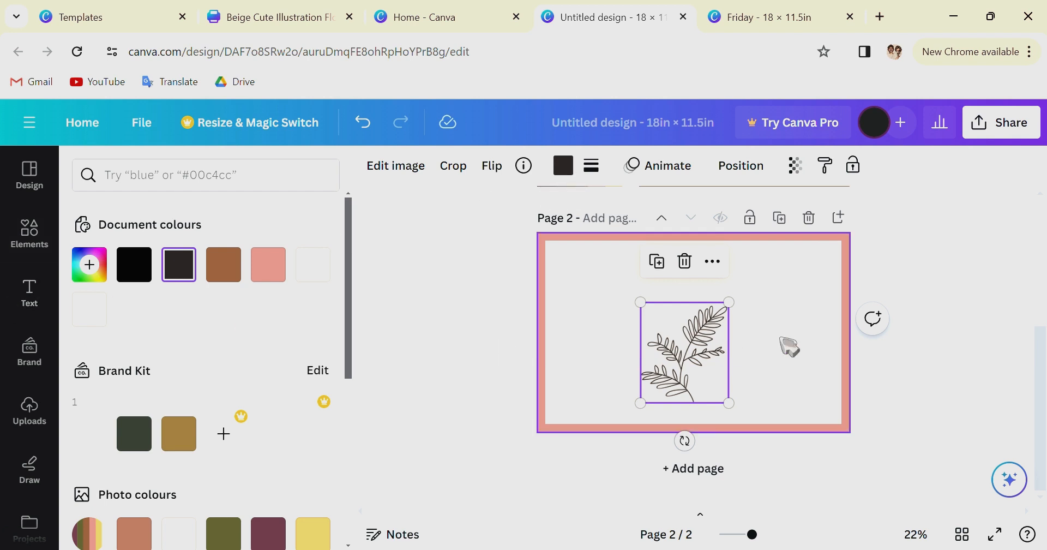
pyautogui.scroll(5, 763, 328)
pyautogui.click(89, 267)
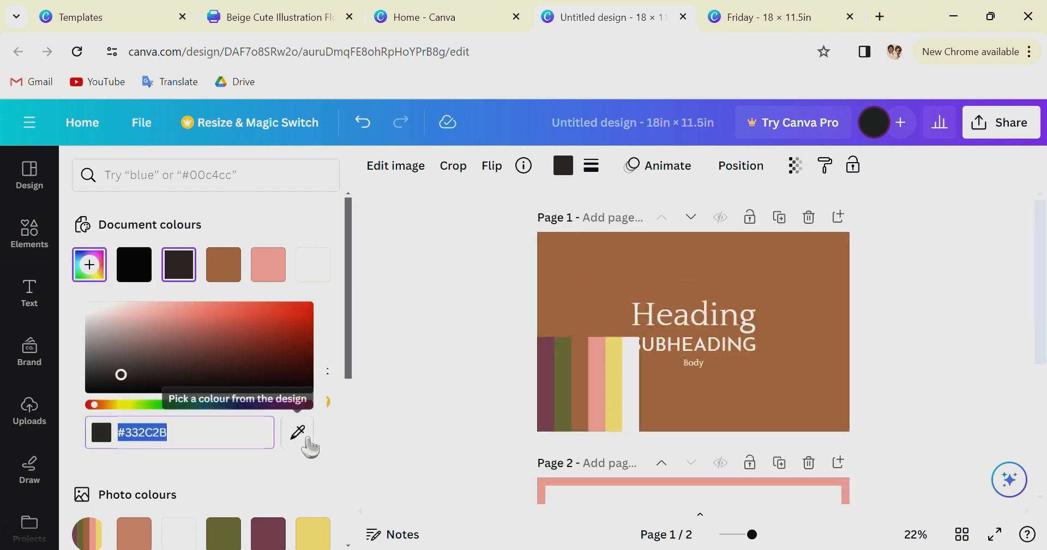
pyautogui.click(297, 432)
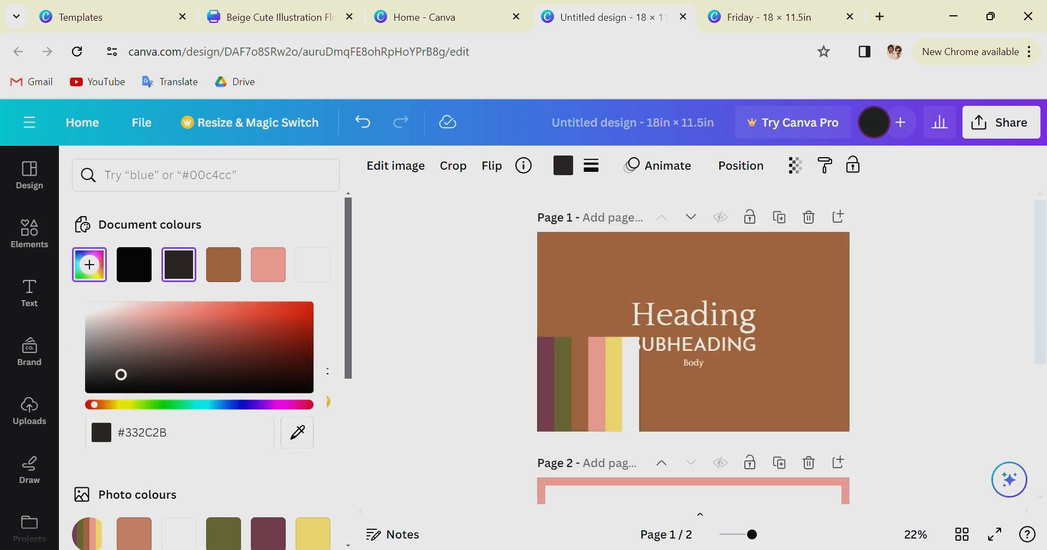
pyautogui.click(582, 399)
pyautogui.scroll(-4, 765, 402)
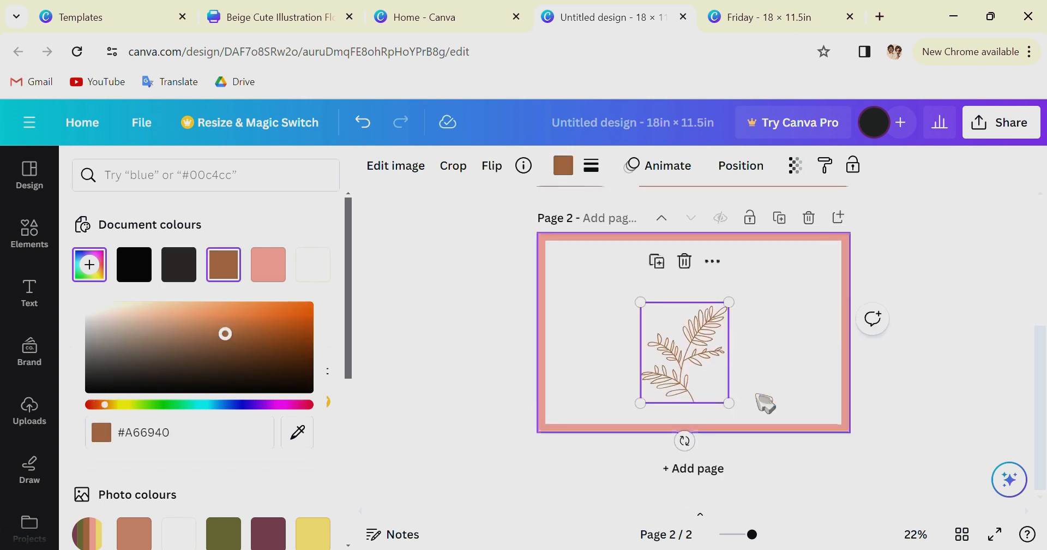
# Rotate the leafy branch so it leans to the left and place it in the page's lower-right corner.
pyautogui.moveTo(683, 440); pyautogui.dragTo(752, 402)
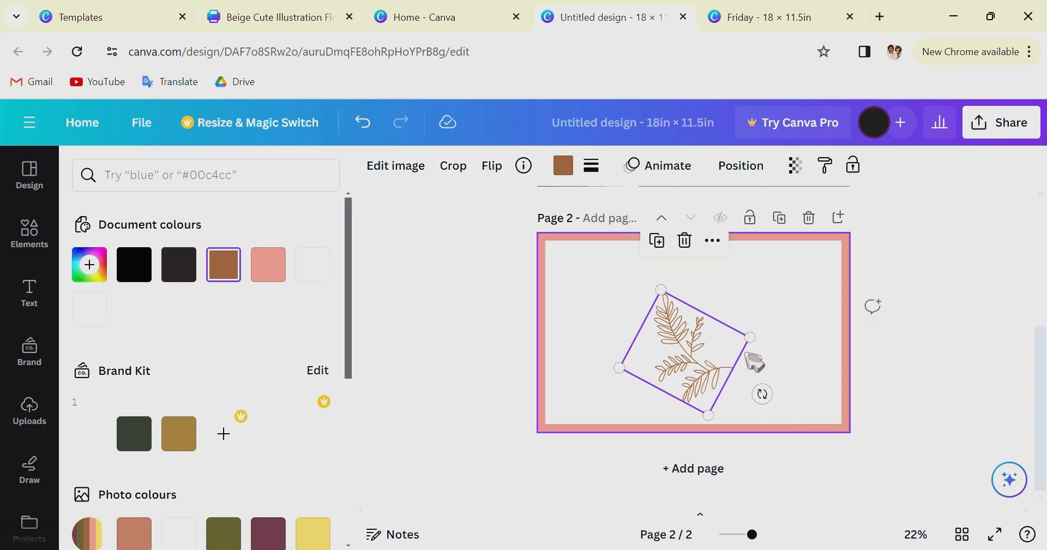
pyautogui.moveTo(760, 350); pyautogui.dragTo(816, 413)
pyautogui.press('Escape')
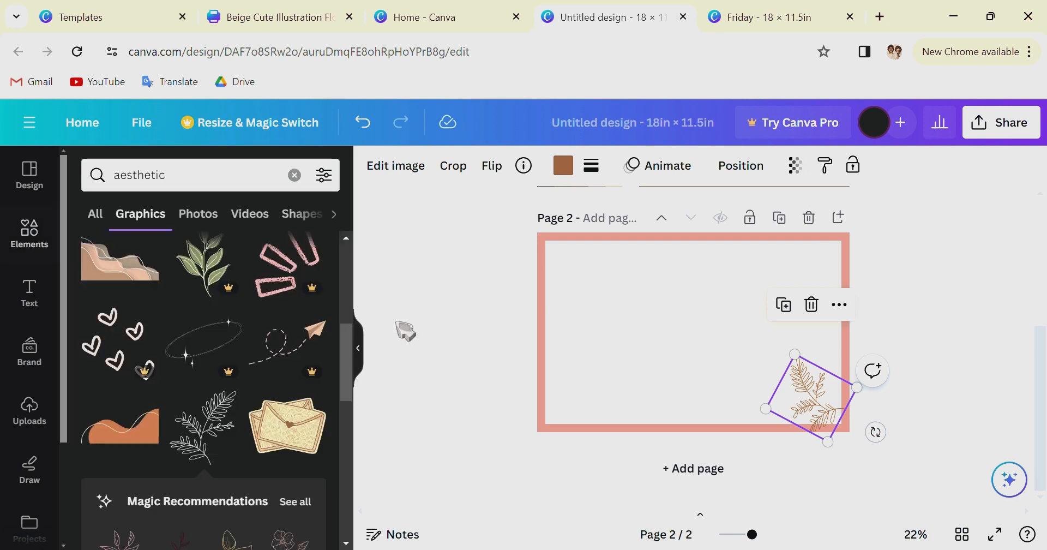
# Add the orange wavy shape graphic to the page's lower-right corner and send it backward behind the leafy branch.
pyautogui.scroll(-2, 226, 358)
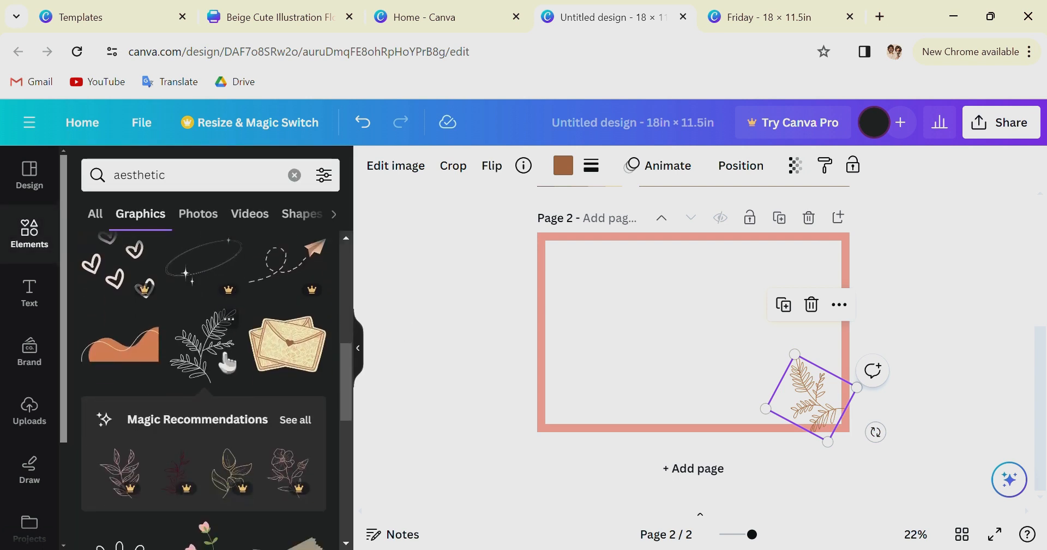
pyautogui.click(146, 365)
pyautogui.moveTo(644, 349); pyautogui.dragTo(802, 414)
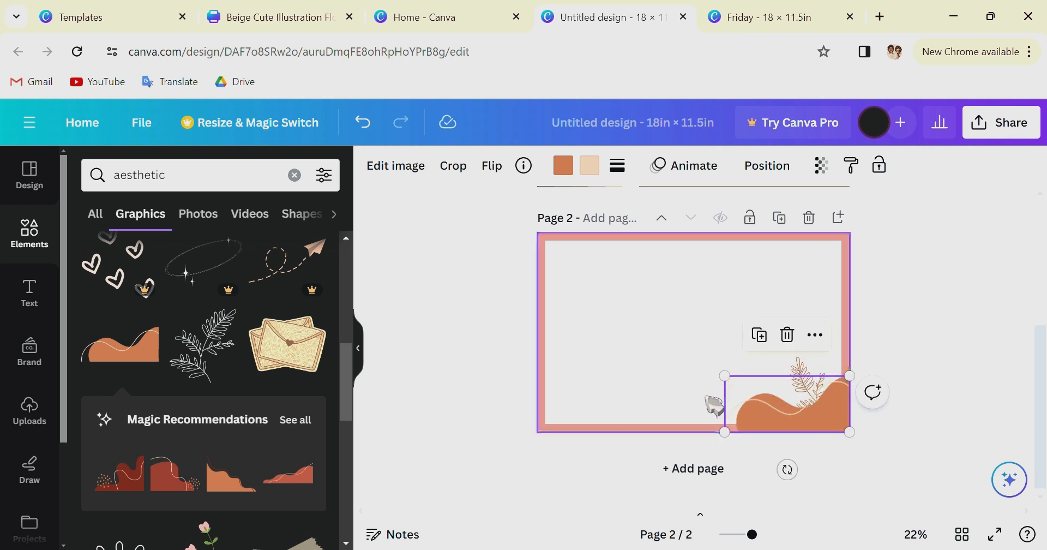
pyautogui.rightClick(806, 423)
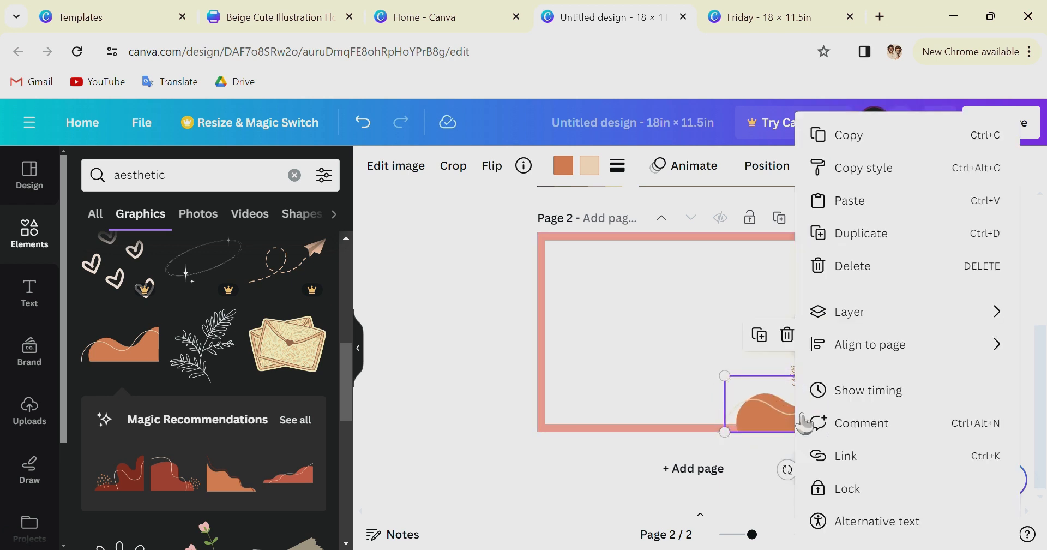
pyautogui.moveTo(867, 324)
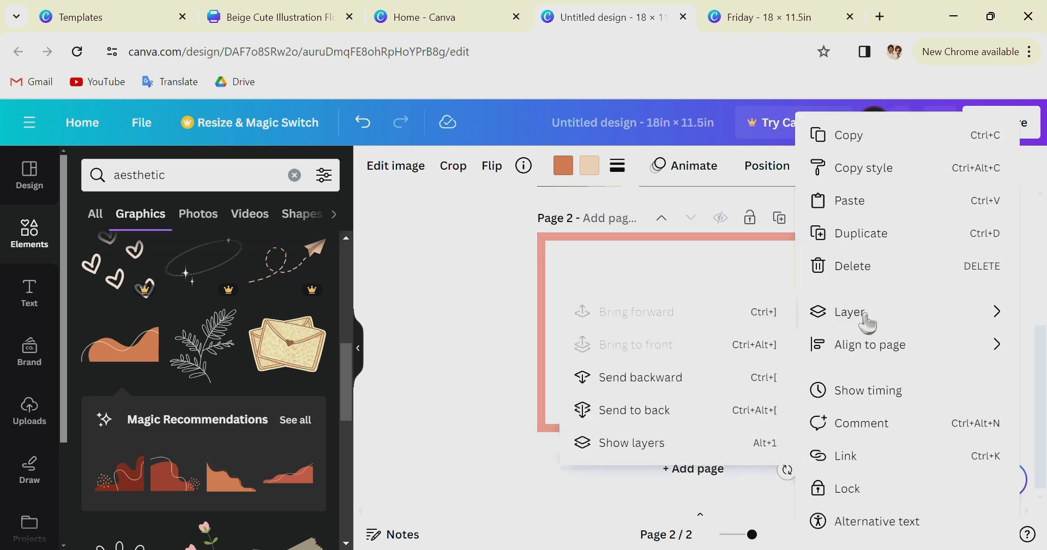
pyautogui.click(720, 389)
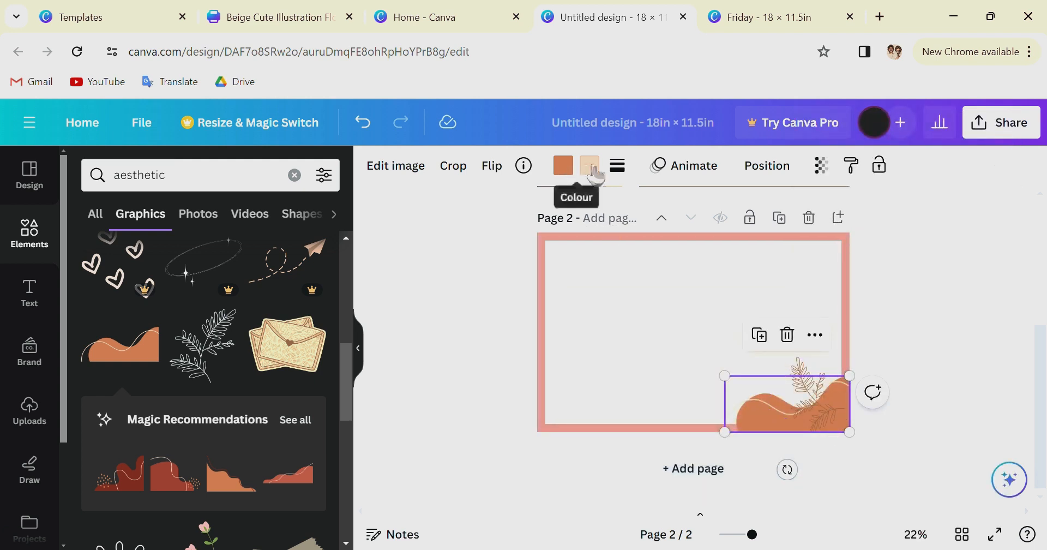
# Change the leafy branch's colour to a darker shade of brown.
pyautogui.click(824, 424)
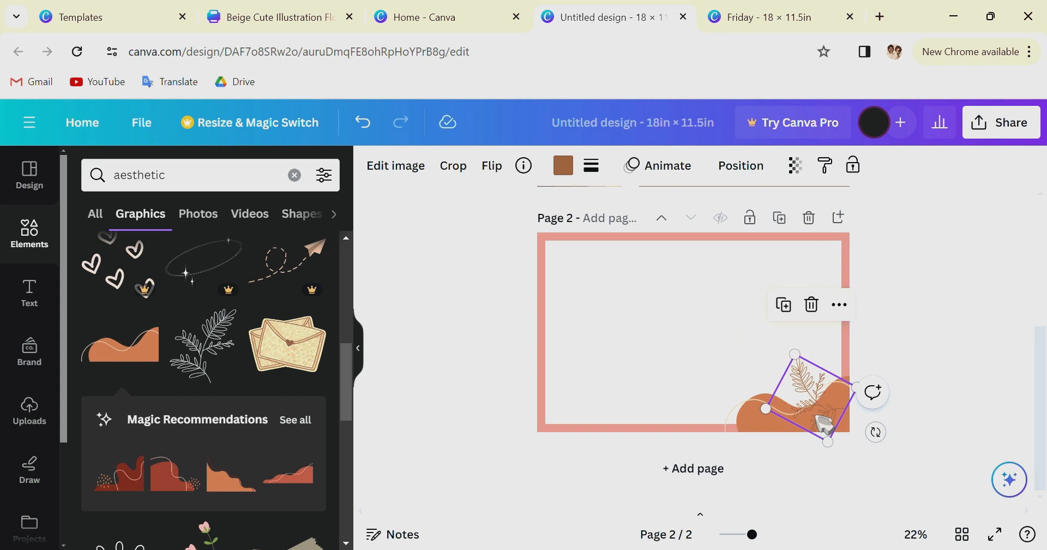
pyautogui.click(563, 165)
pyautogui.click(89, 265)
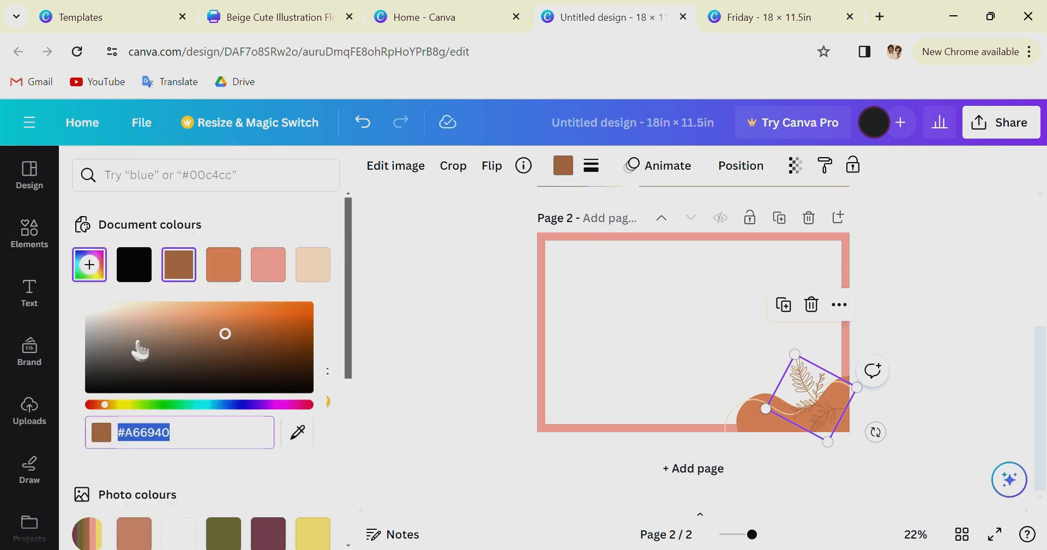
pyautogui.moveTo(225, 333); pyautogui.dragTo(225, 356)
pyautogui.click(494, 304)
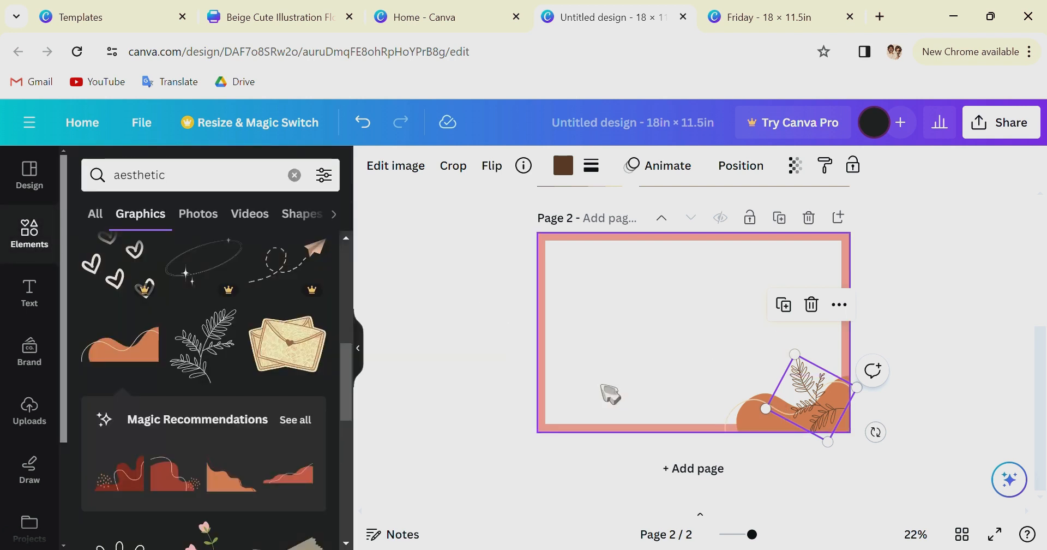
# Add the envelopes graphic, shrink it and place it in the page's lower-left corner.
pyautogui.click(305, 363)
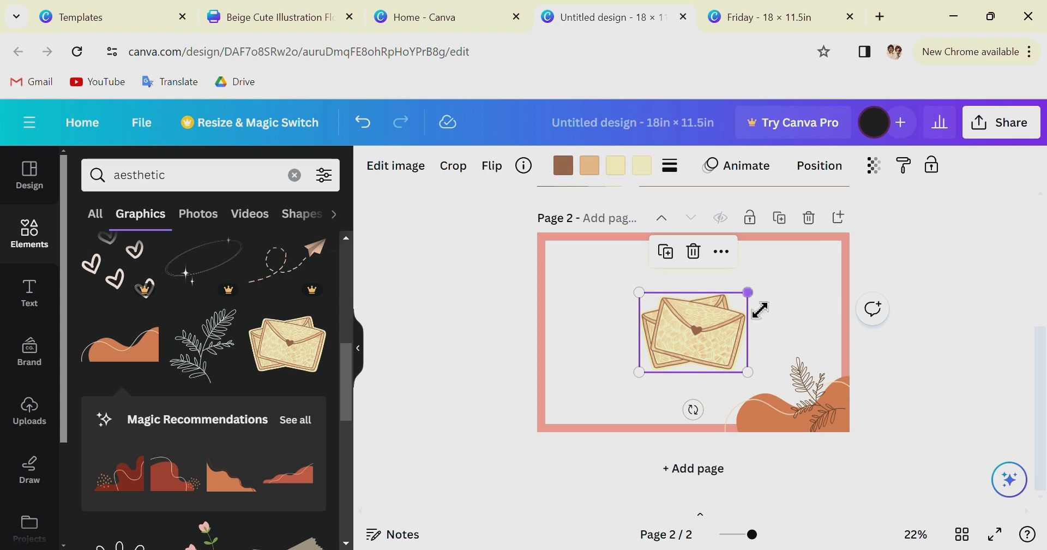
pyautogui.moveTo(760, 309); pyautogui.dragTo(710, 320)
pyautogui.moveTo(689, 360); pyautogui.dragTo(588, 415)
# Add the olive-green dripping shape graphic to the page's upper-right corner and reduce its size slightly.
pyautogui.scroll(-4, 252, 391)
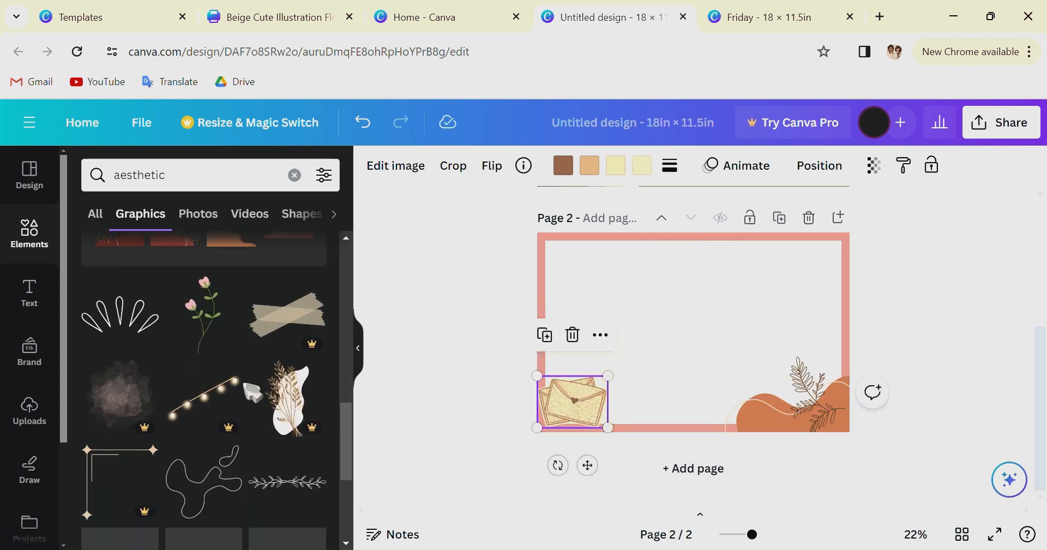
pyautogui.scroll(-3, 303, 342)
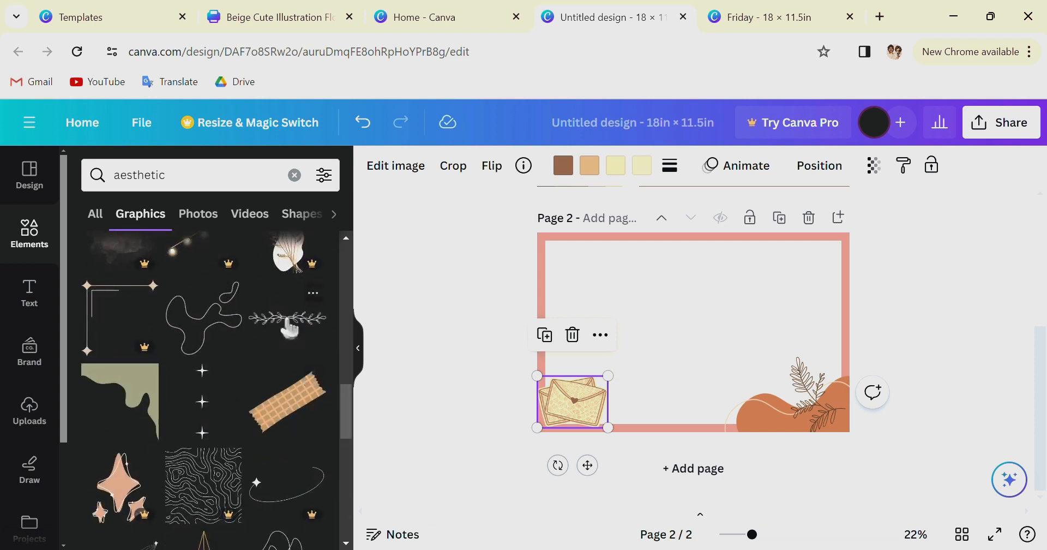
pyautogui.click(134, 384)
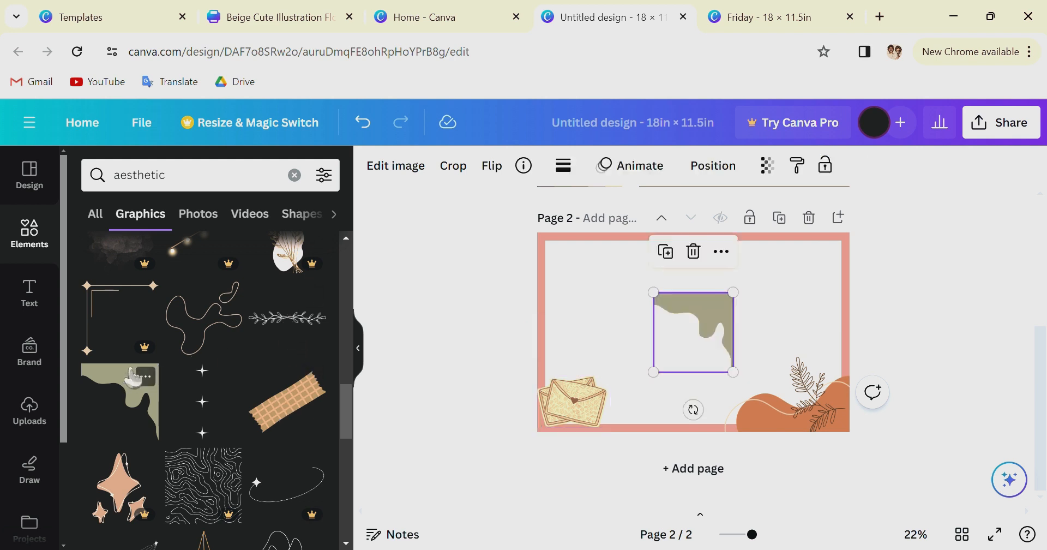
pyautogui.moveTo(701, 341); pyautogui.dragTo(819, 283)
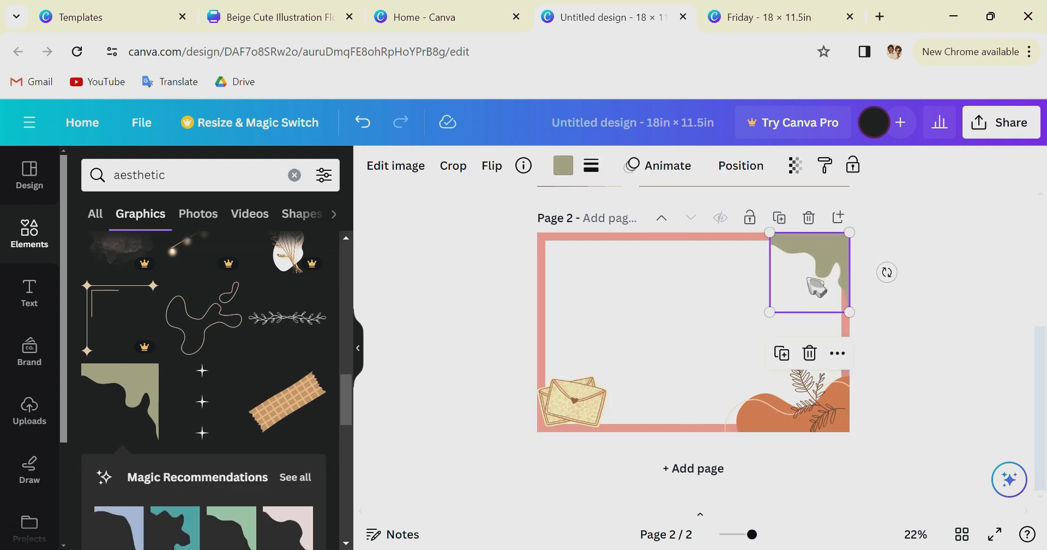
pyautogui.moveTo(773, 306); pyautogui.dragTo(778, 304)
# Add the beige dried-leaf graphic and place it in the page's upper-left corner.
pyautogui.scroll(-10, 295, 486)
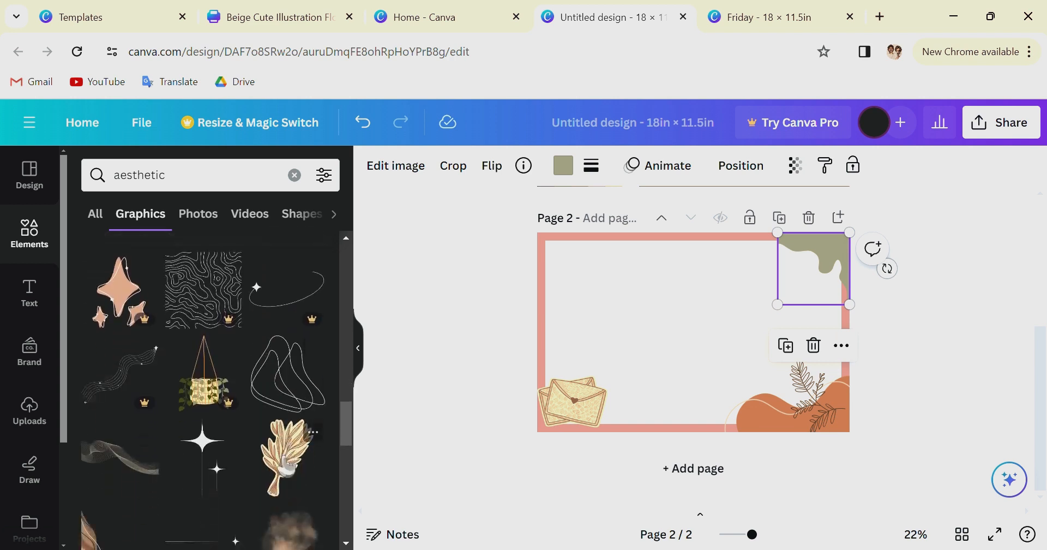
pyautogui.click(475, 353)
pyautogui.click(288, 457)
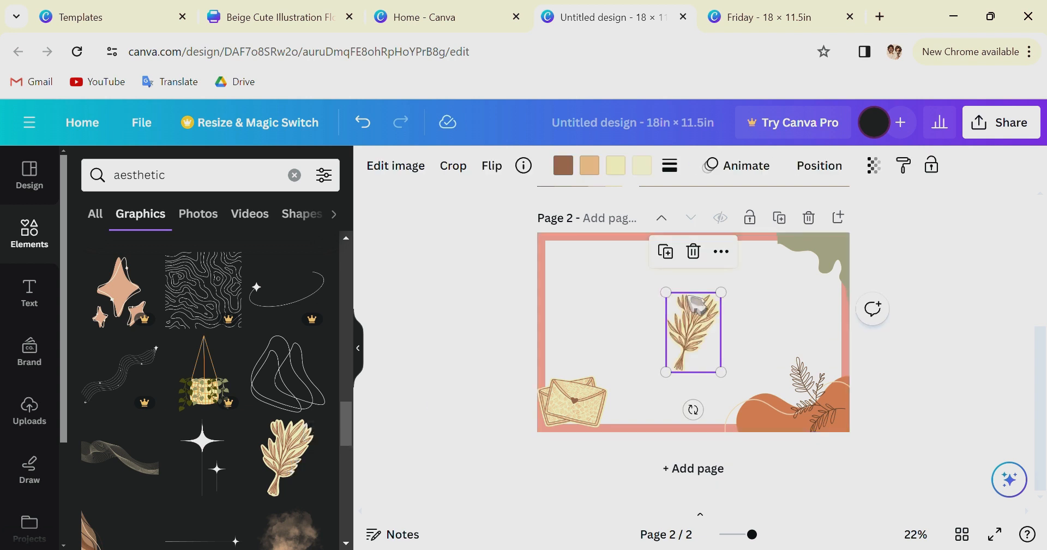
pyautogui.moveTo(708, 335); pyautogui.dragTo(580, 276)
pyautogui.click(689, 306)
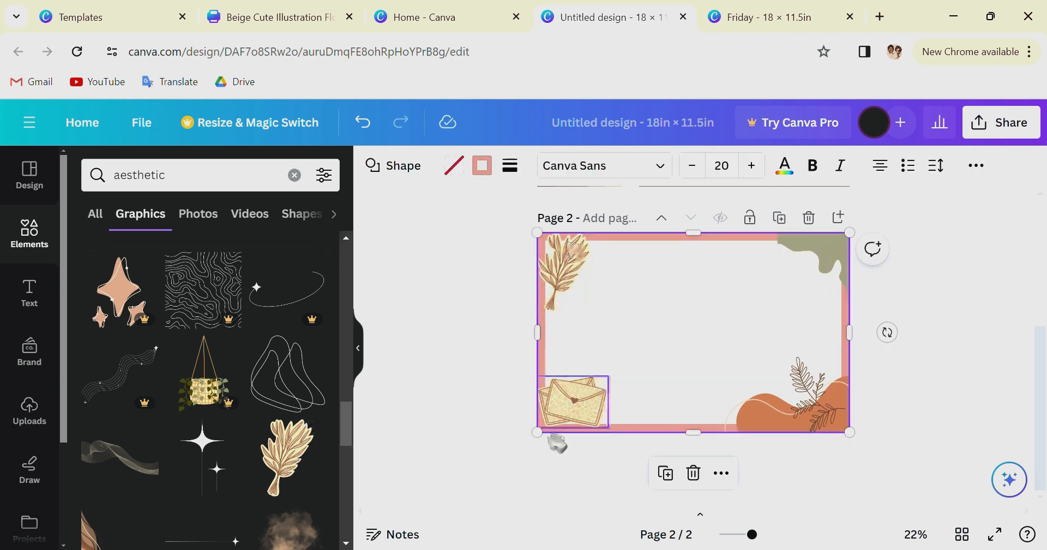
pyautogui.click(955, 398)
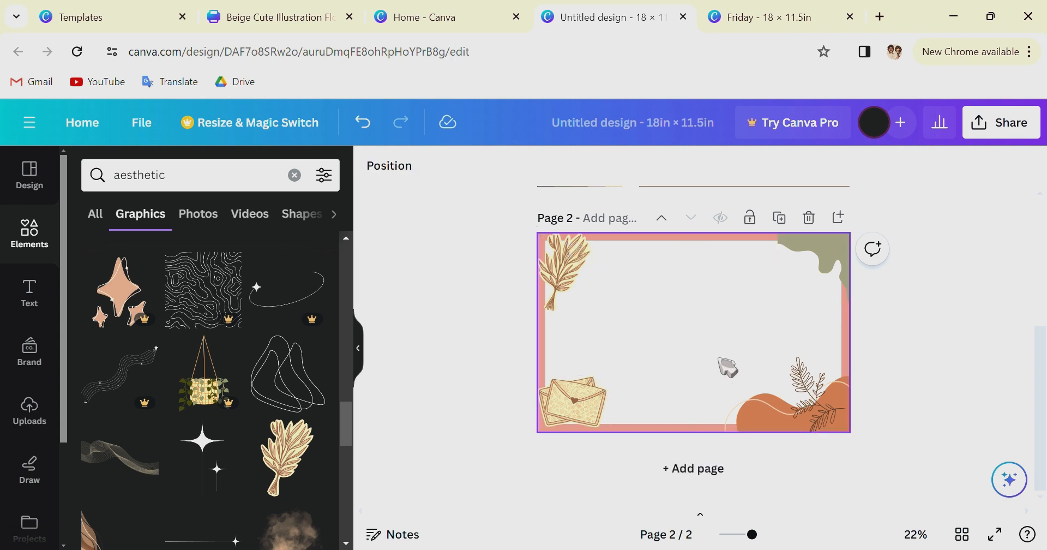
# Add a square shape to page 2 and stretch it to the full height of the page.
pyautogui.click(34, 232)
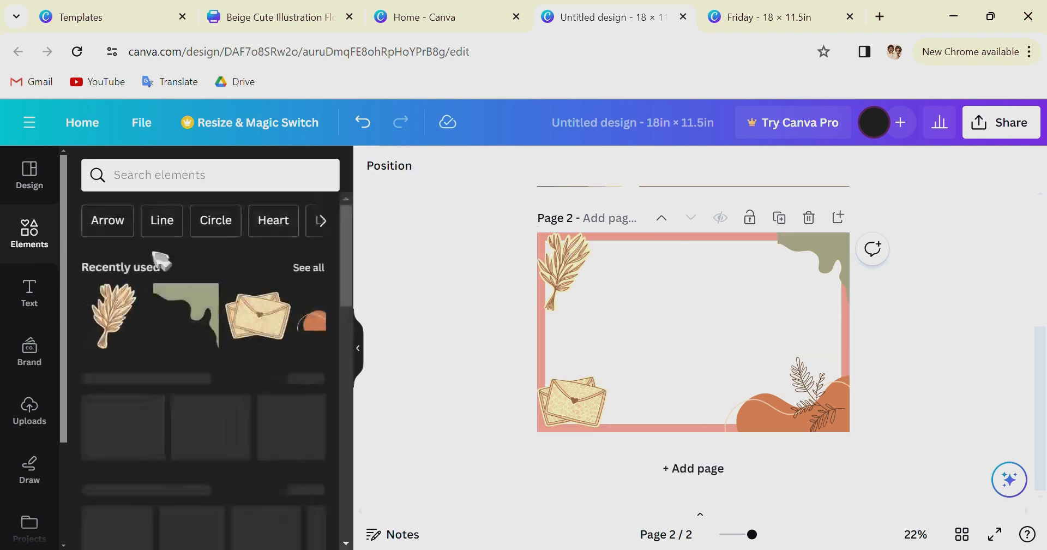
pyautogui.click(112, 412)
pyautogui.click(114, 431)
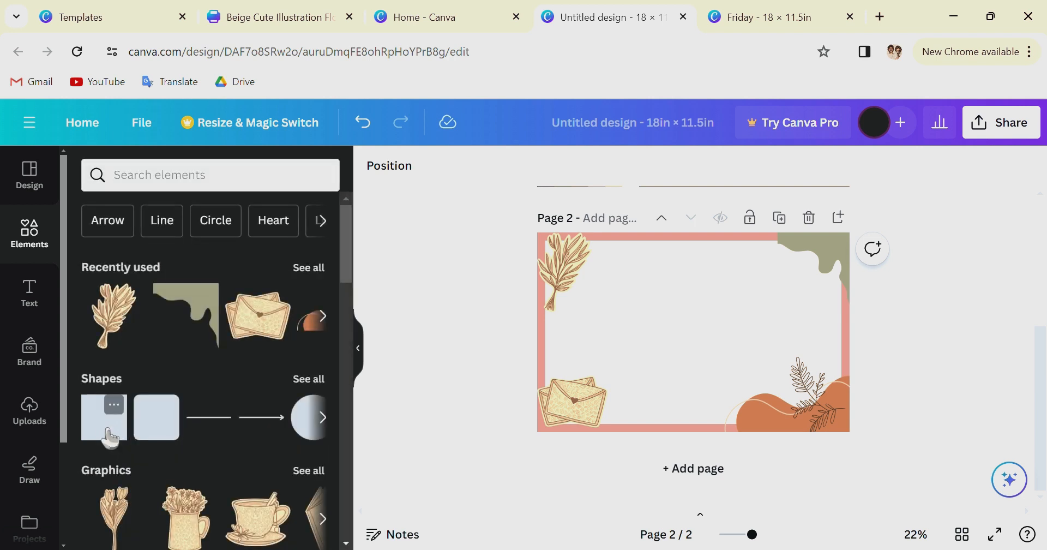
pyautogui.click(109, 427)
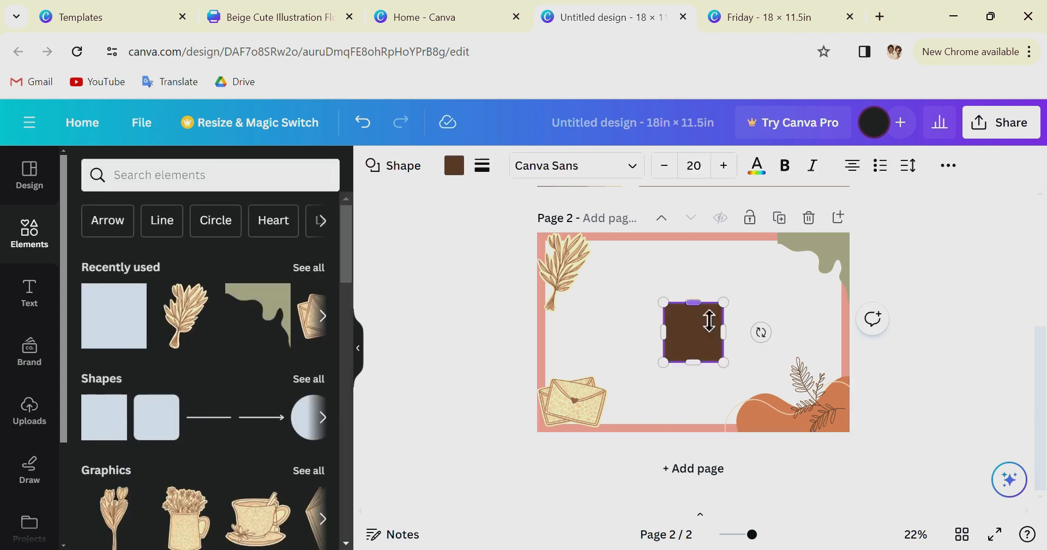
pyautogui.moveTo(709, 311); pyautogui.dragTo(717, 250)
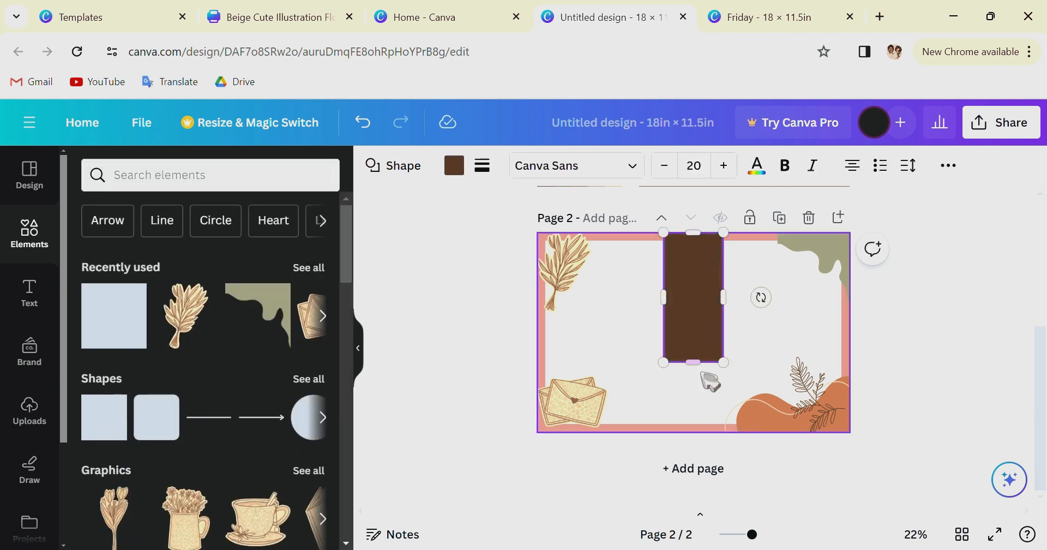
pyautogui.moveTo(705, 372); pyautogui.dragTo(700, 446)
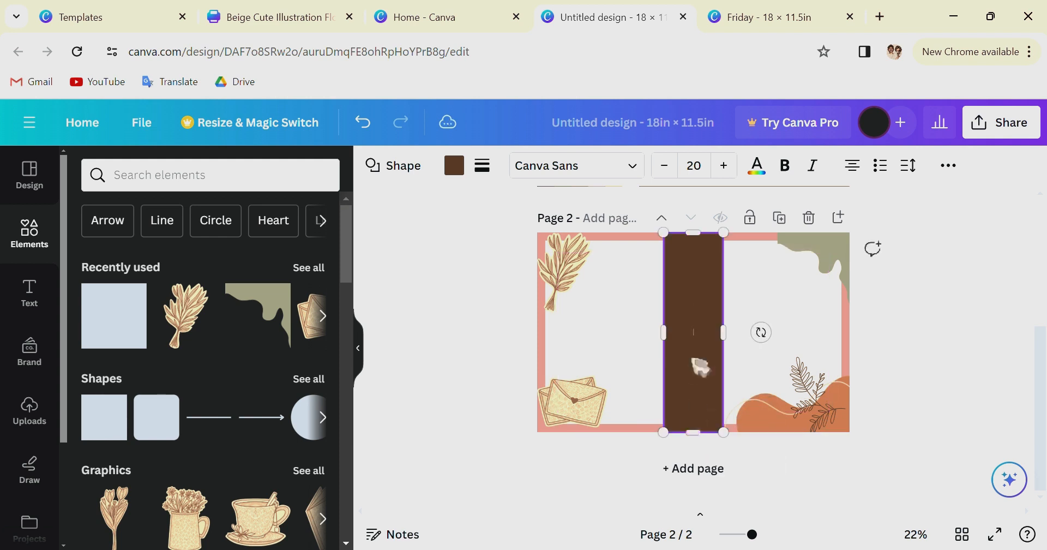
# Narrow the full-height rectangle to a thin vertical strip and centre it on the page.
pyautogui.moveTo(675, 352); pyautogui.dragTo(723, 361)
pyautogui.rightClick(704, 367)
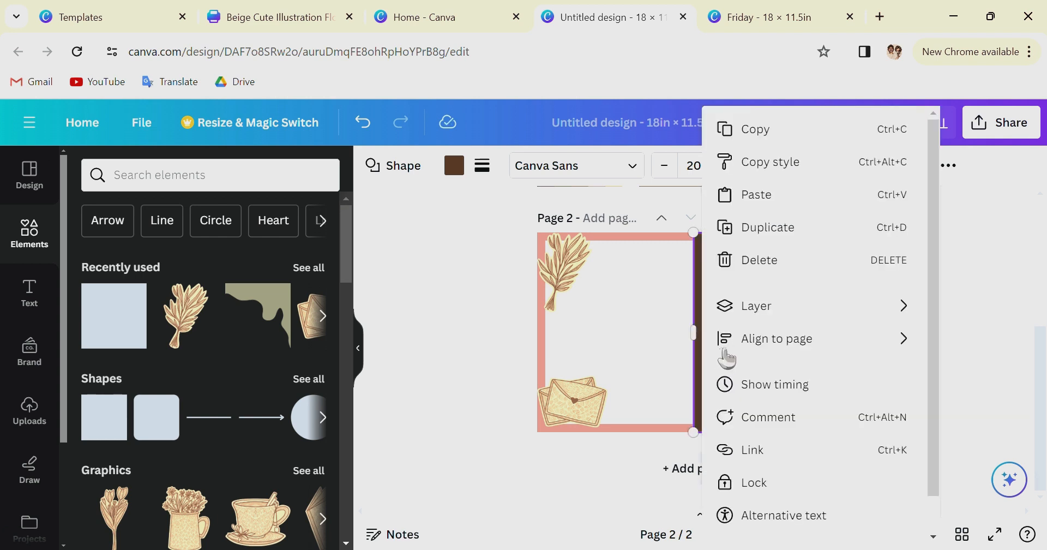
pyautogui.moveTo(742, 355)
pyautogui.click(631, 378)
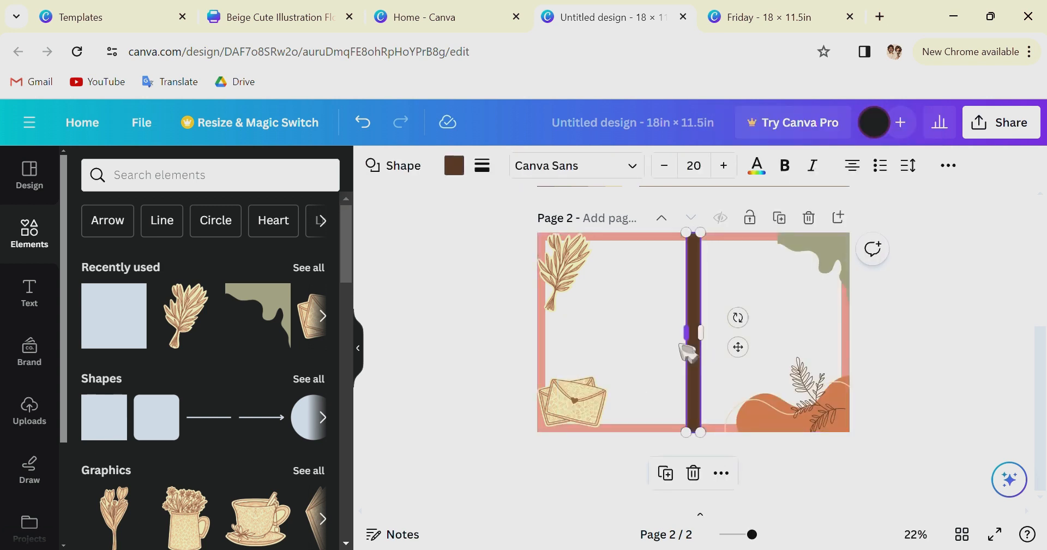
# Recolour the central divider strip with the border's pink, #DB9A8F, sampled from the page border.
pyautogui.click(453, 168)
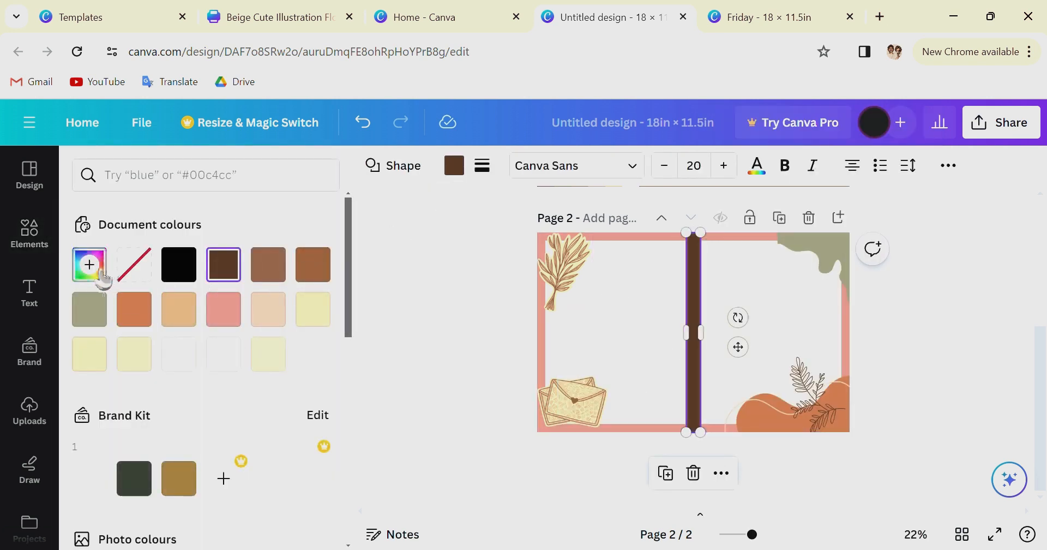
pyautogui.click(90, 266)
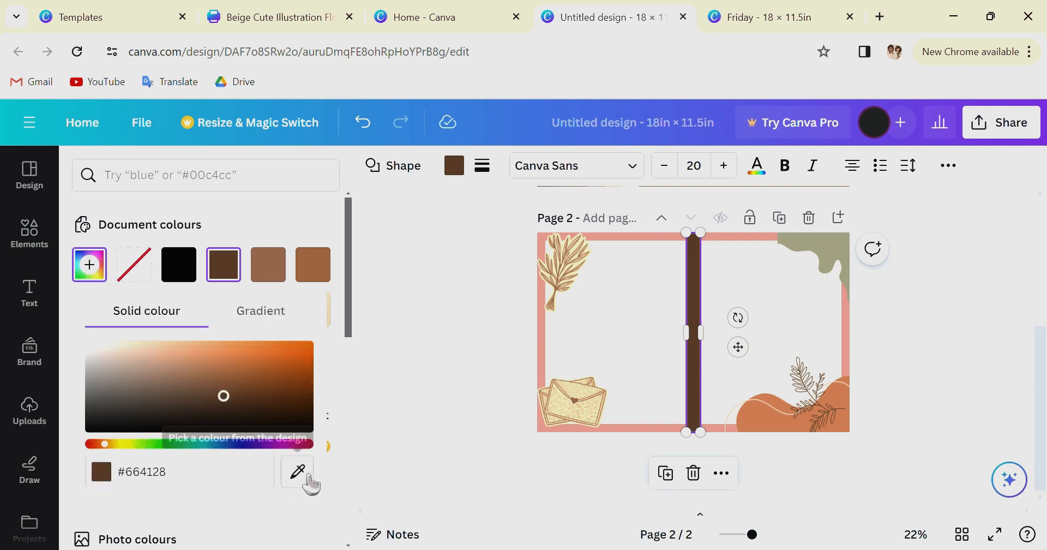
pyautogui.click(309, 478)
pyautogui.click(542, 351)
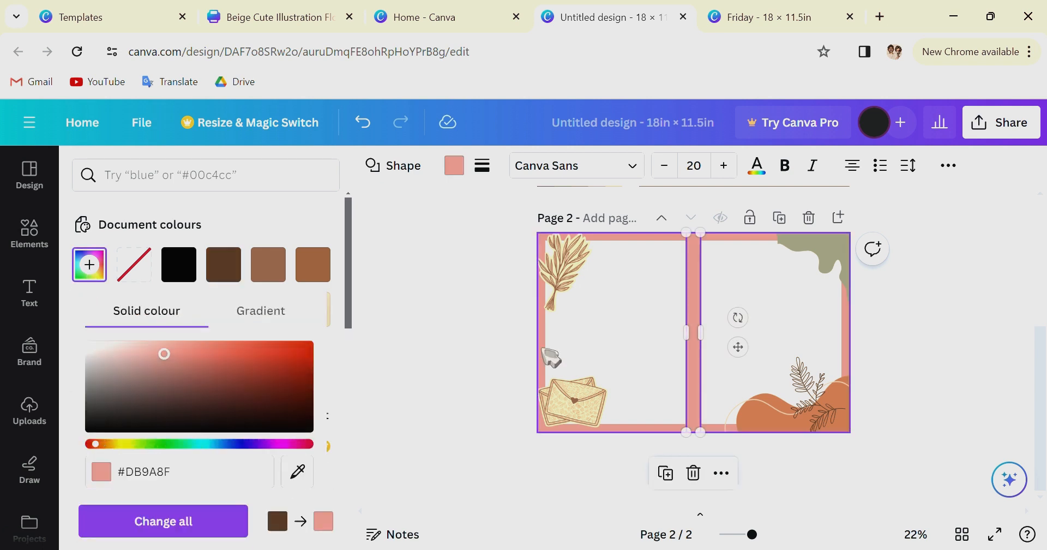
pyautogui.click(917, 331)
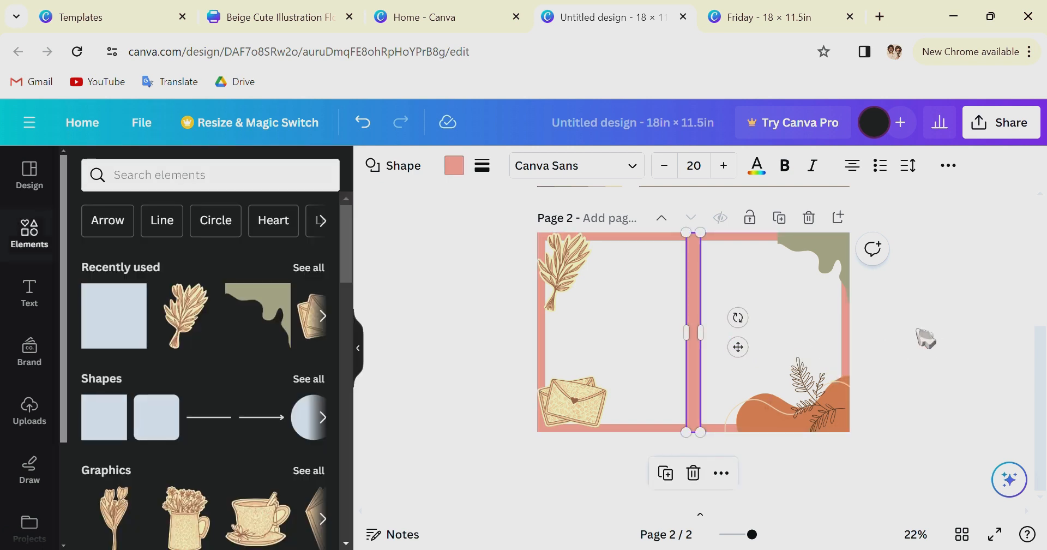
pyautogui.click(840, 370)
pyautogui.click(946, 348)
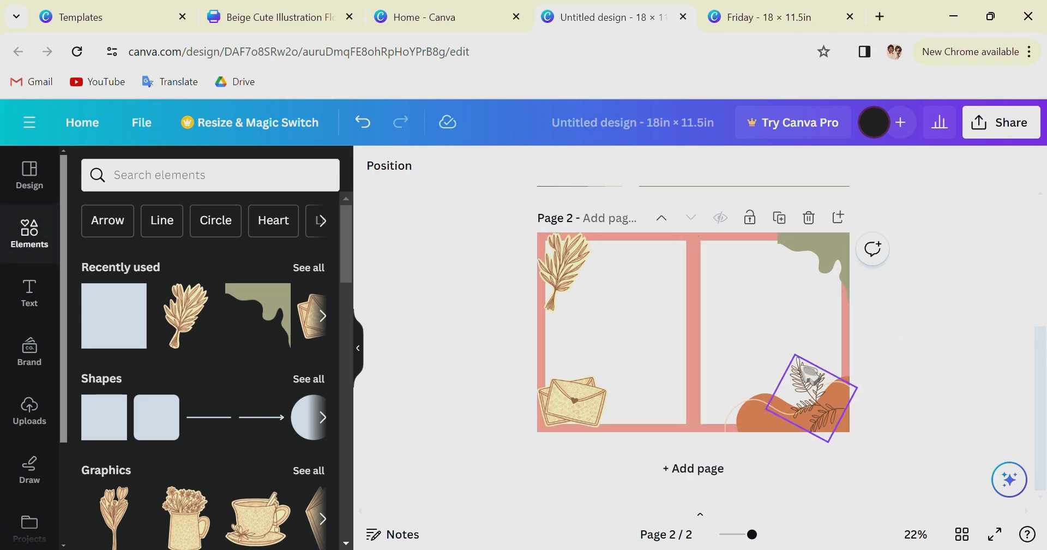
# Narrow the pink divider strip to about half its width and recentre it on the page.
pyautogui.click(695, 360)
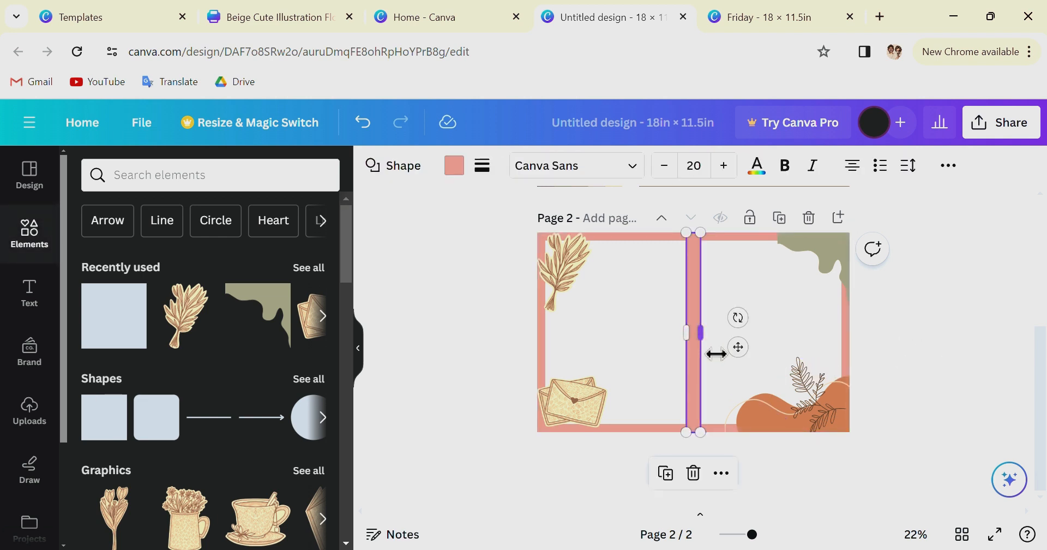
pyautogui.moveTo(717, 353); pyautogui.dragTo(711, 373)
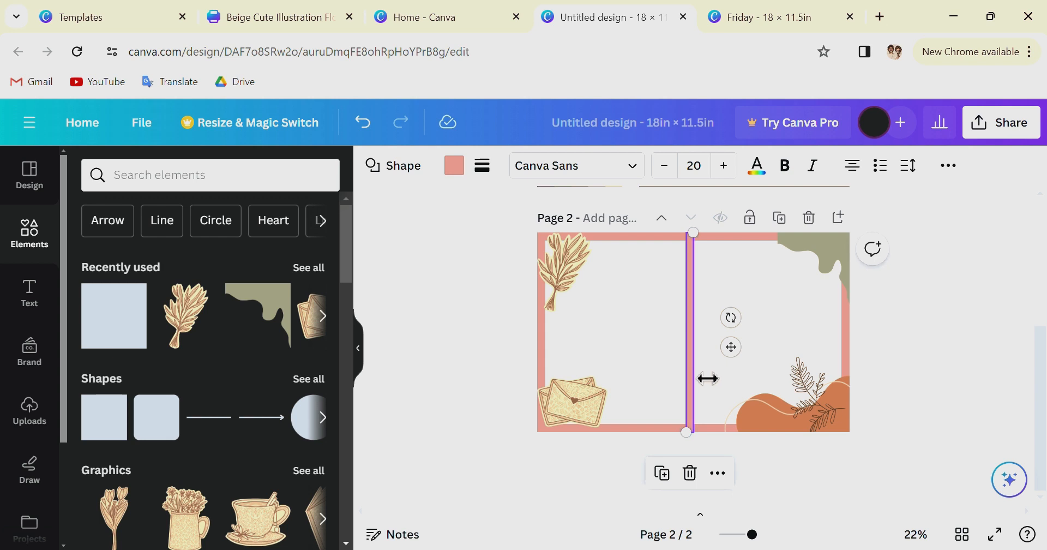
pyautogui.rightClick(708, 378)
pyautogui.moveTo(772, 339)
pyautogui.click(605, 371)
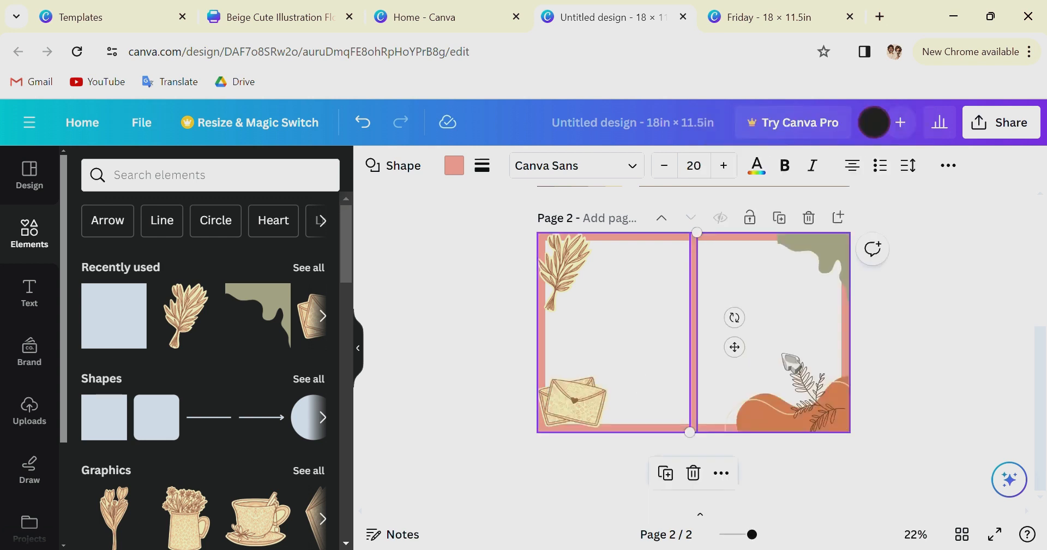
pyautogui.click(535, 304)
# Search the graphics for "rings notebook" and add the free black-and-white vertical ring binding to the page.
pyautogui.click(279, 196)
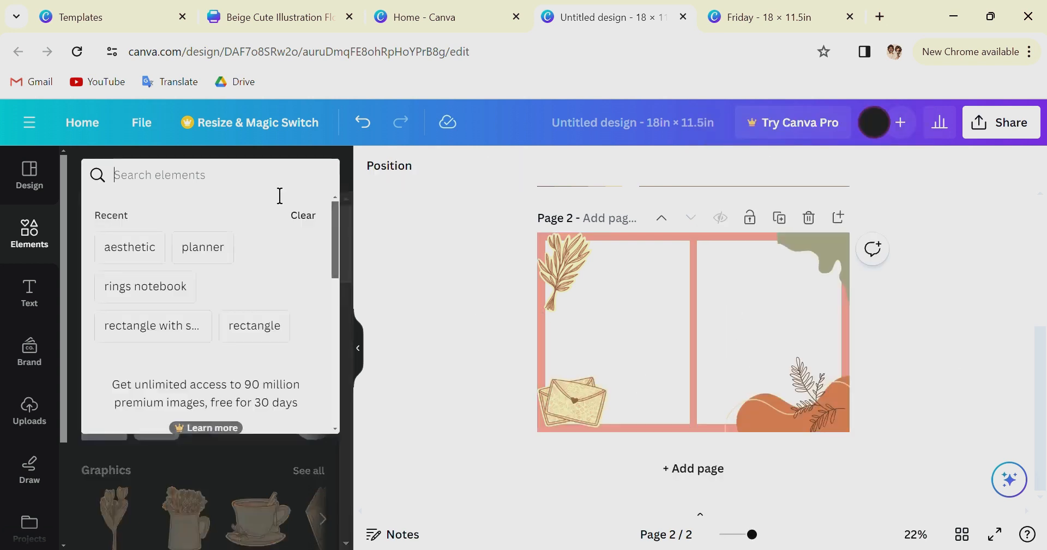
pyautogui.click(155, 287)
pyautogui.click(306, 310)
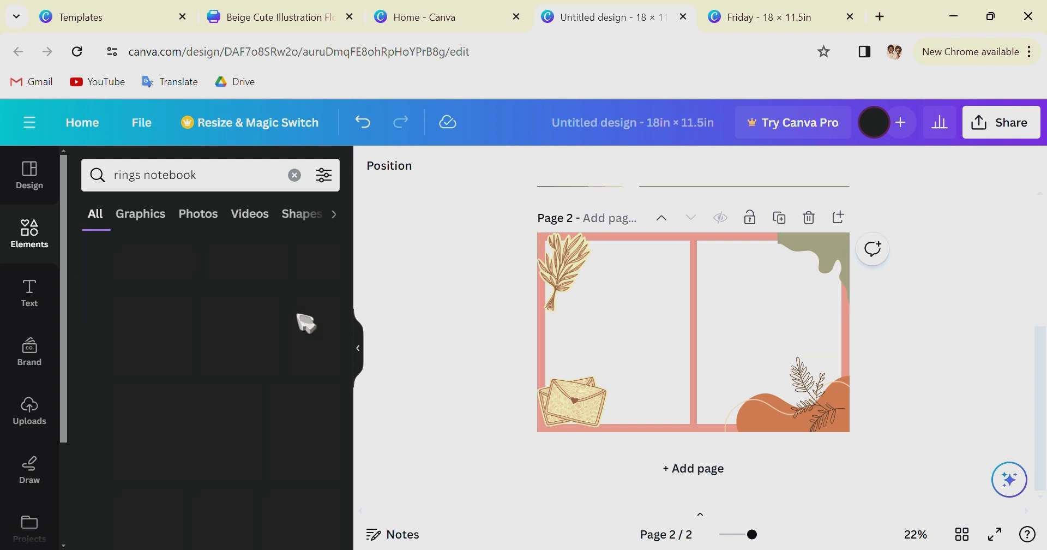
pyautogui.scroll(-3, 243, 376)
pyautogui.scroll(-5, 313, 419)
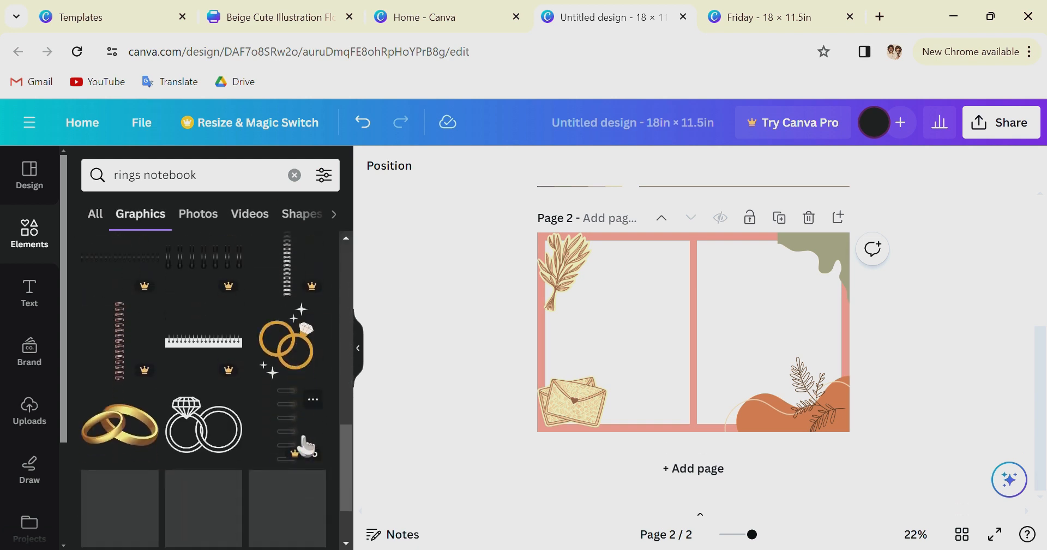
pyautogui.scroll(10, 304, 444)
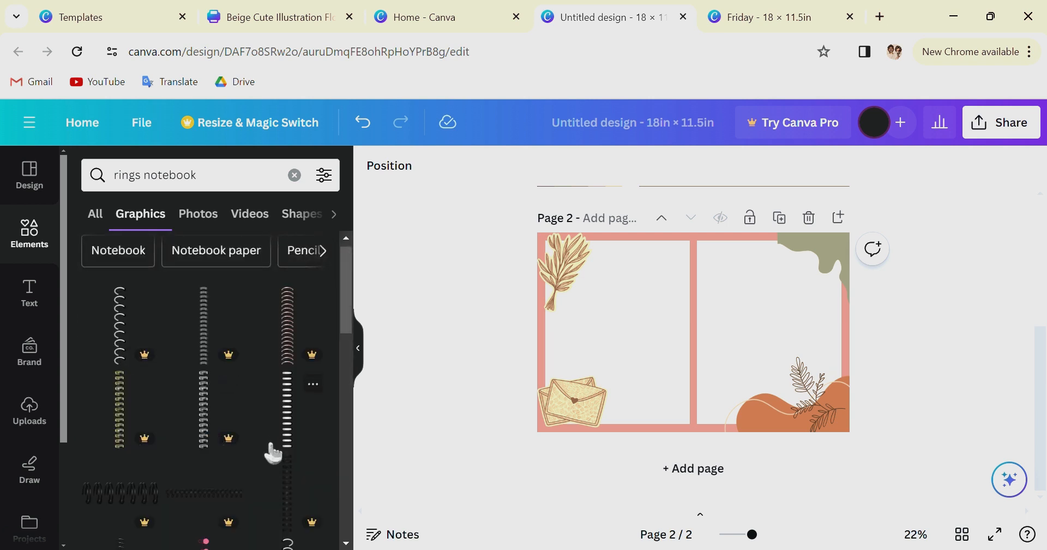
pyautogui.click(290, 437)
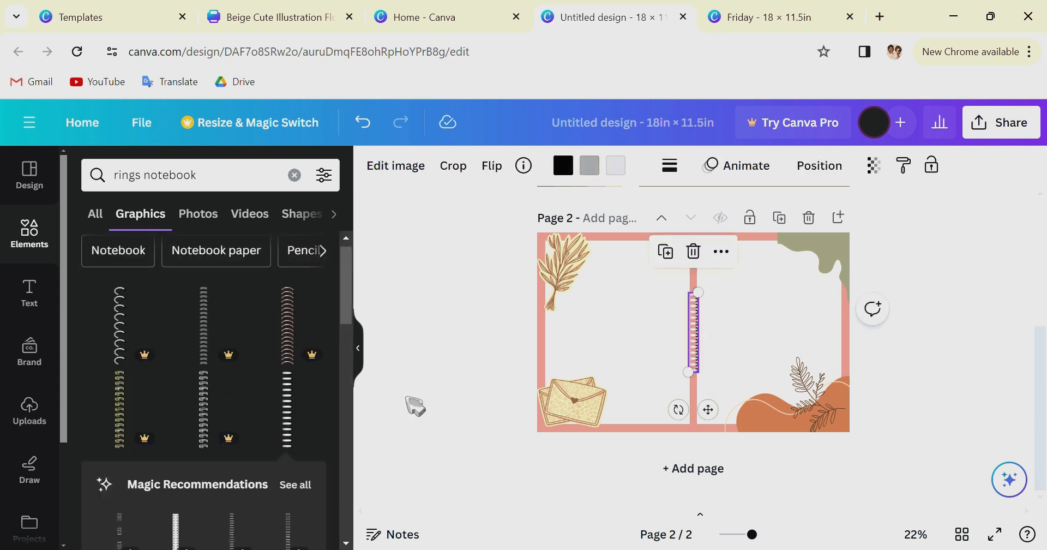
# Slightly enlarge the ring graphic over the divider's upper half and place a duplicate on the lower half.
pyautogui.moveTo(697, 386); pyautogui.dragTo(700, 321)
pyautogui.click(679, 382)
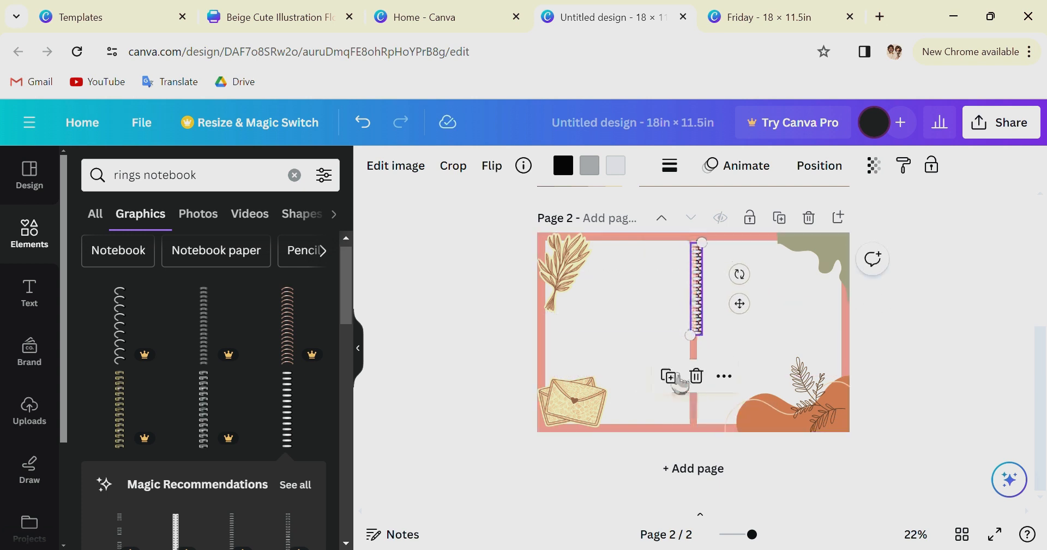
pyautogui.moveTo(697, 330); pyautogui.dragTo(704, 421)
pyautogui.click(725, 397)
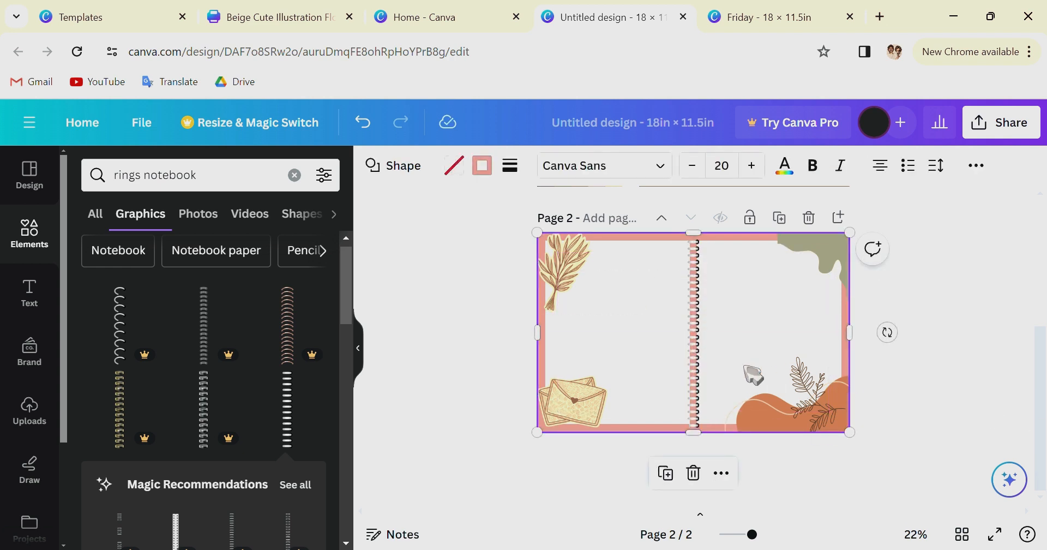
# Duplicate the lower ring graphic, flip the copy horizontally, and align it over the upper rings.
pyautogui.click(692, 363)
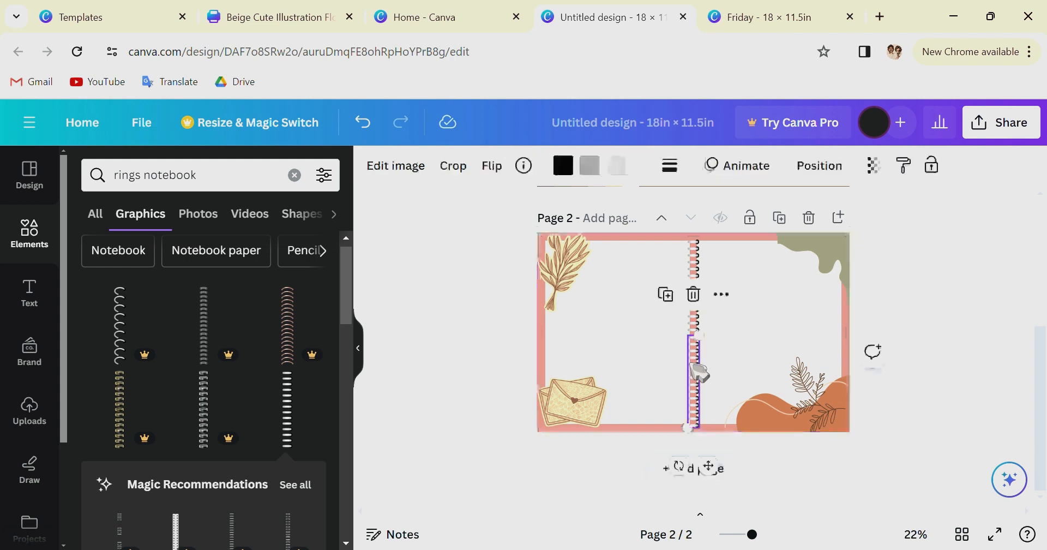
pyautogui.click(665, 295)
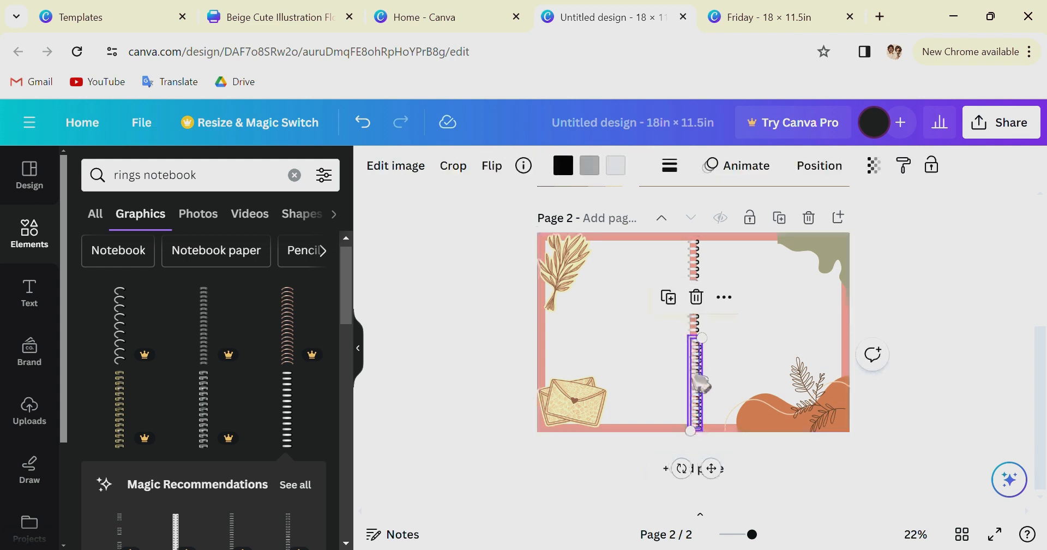
pyautogui.click(492, 166)
pyautogui.click(513, 209)
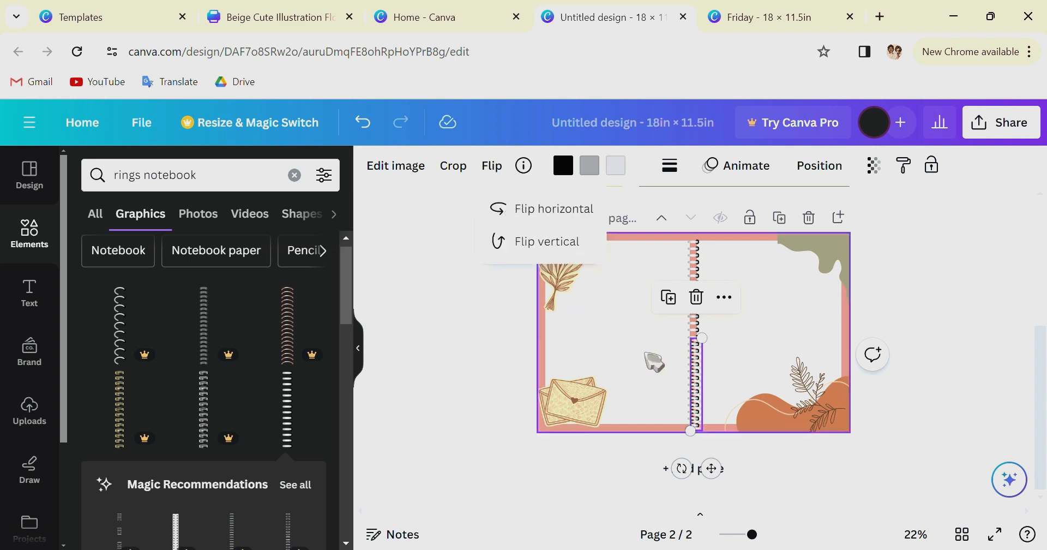
pyautogui.moveTo(701, 398); pyautogui.dragTo(704, 307)
pyautogui.click(666, 373)
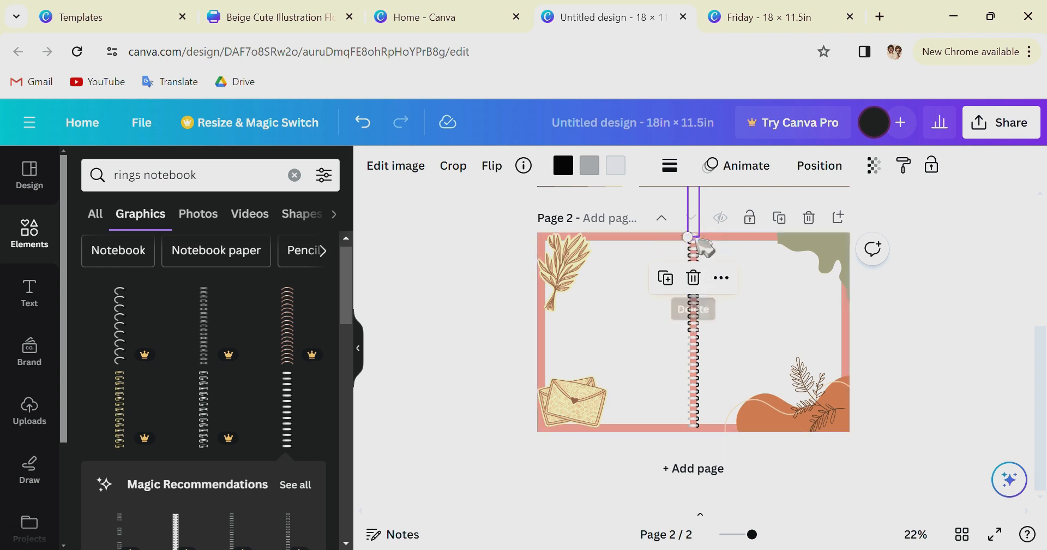
pyautogui.click(764, 284)
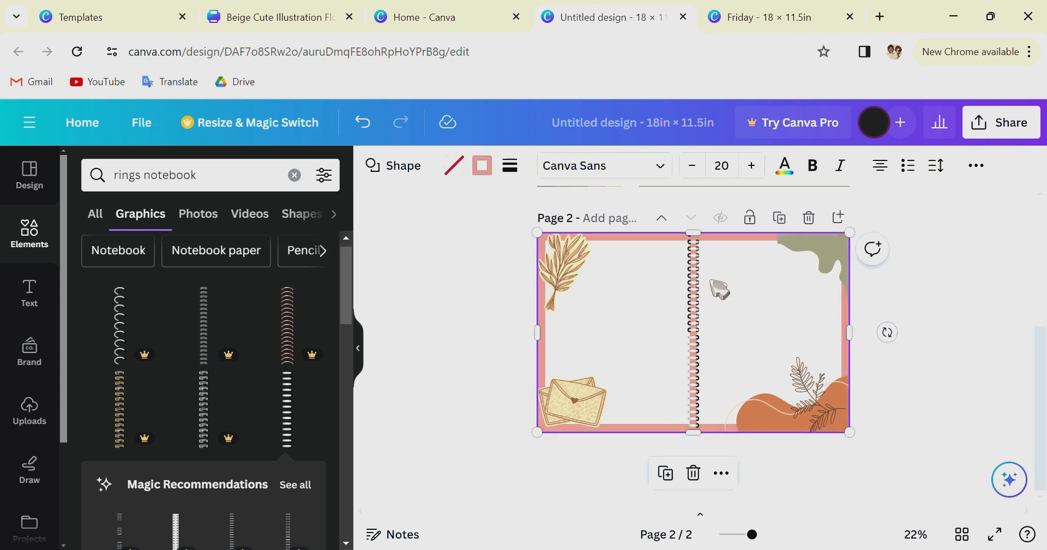
# Duplicate the flipped upper ring graphic and align the copy over the rings on the divider's lower half.
pyautogui.click(695, 295)
pyautogui.click(667, 374)
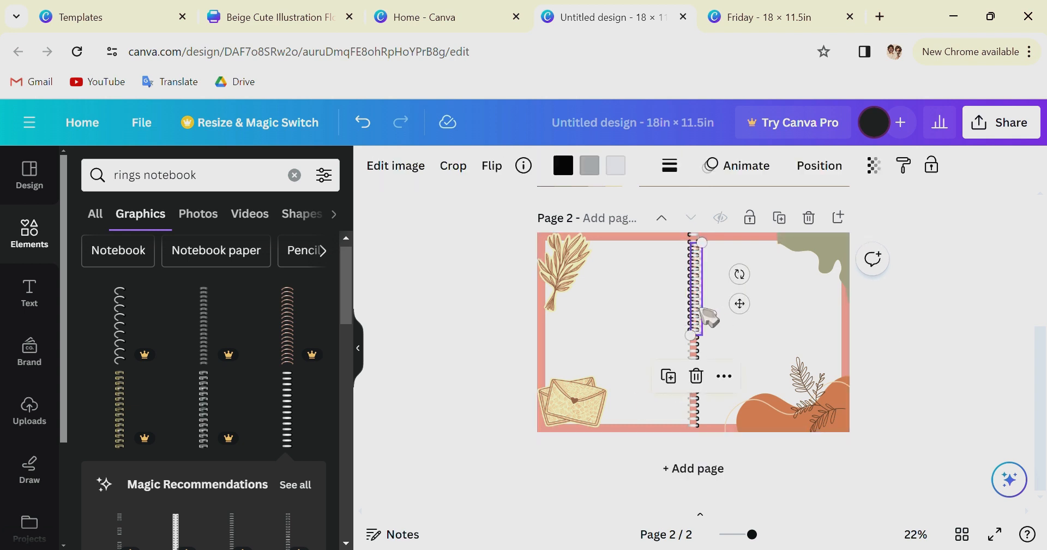
pyautogui.moveTo(697, 306); pyautogui.dragTo(700, 425)
pyautogui.click(947, 382)
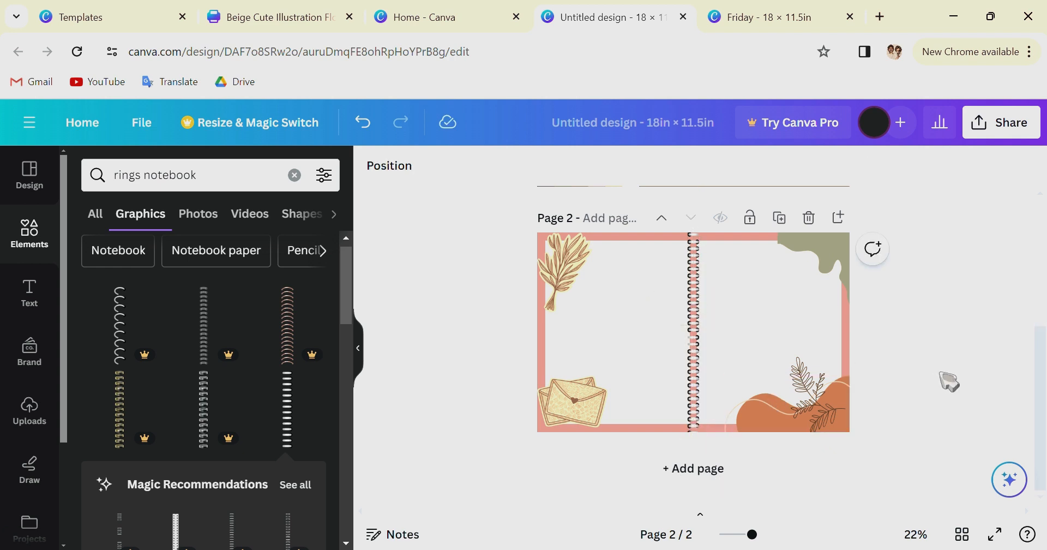
pyautogui.click(701, 384)
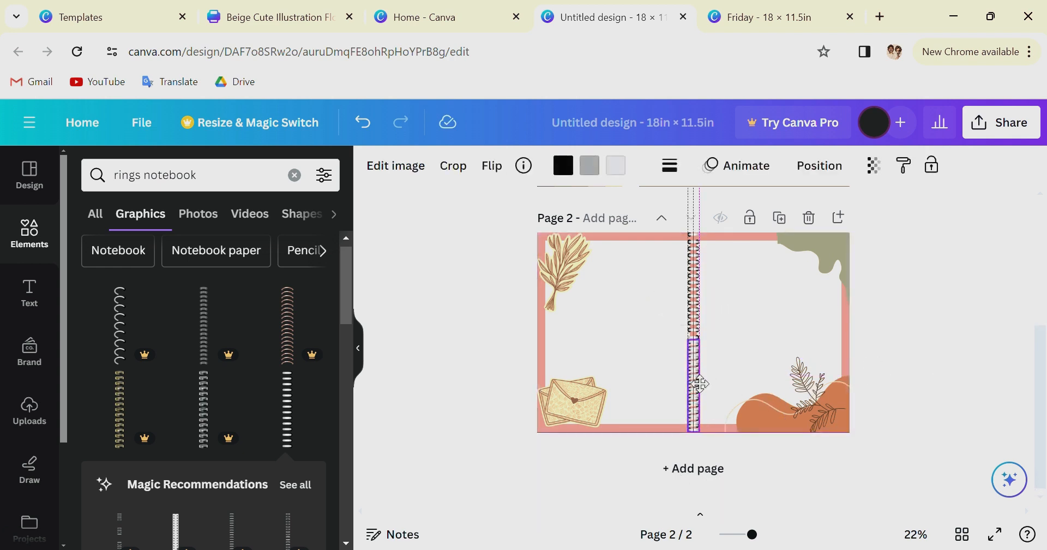
pyautogui.moveTo(701, 384); pyautogui.dragTo(705, 388)
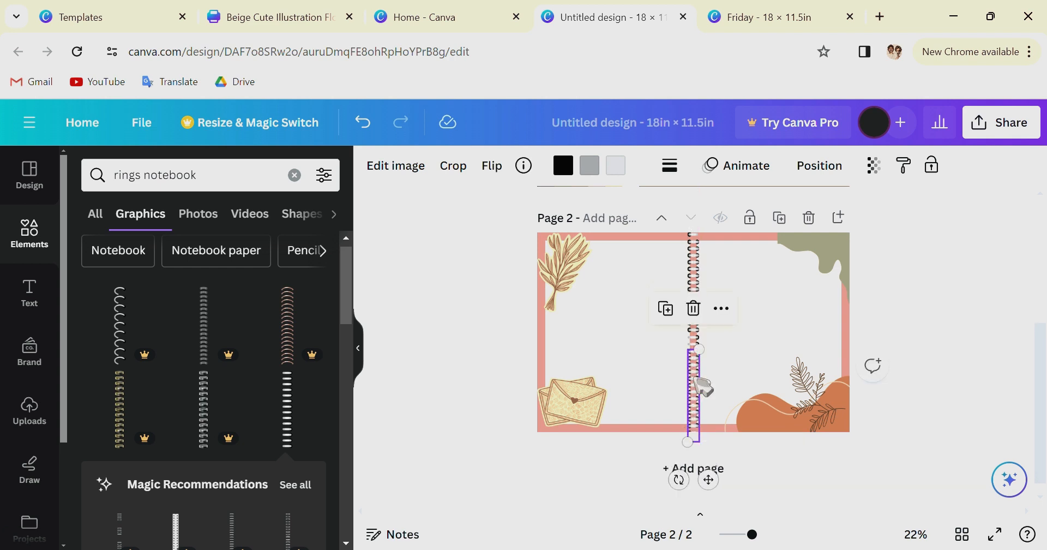
pyautogui.click(948, 358)
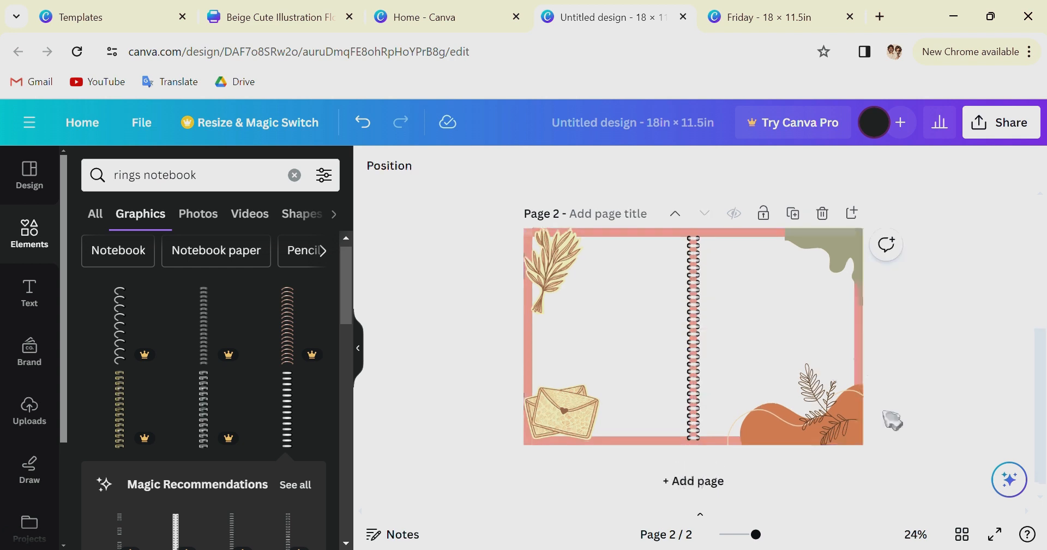
# Try to set the upper ring graphic's transparency to 60.
pyautogui.click(695, 330)
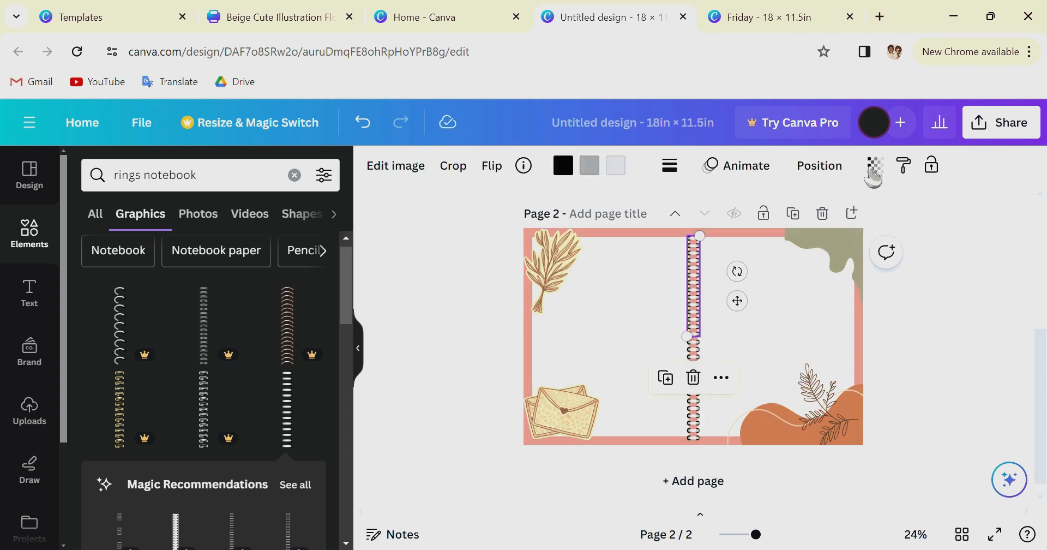
pyautogui.click(875, 167)
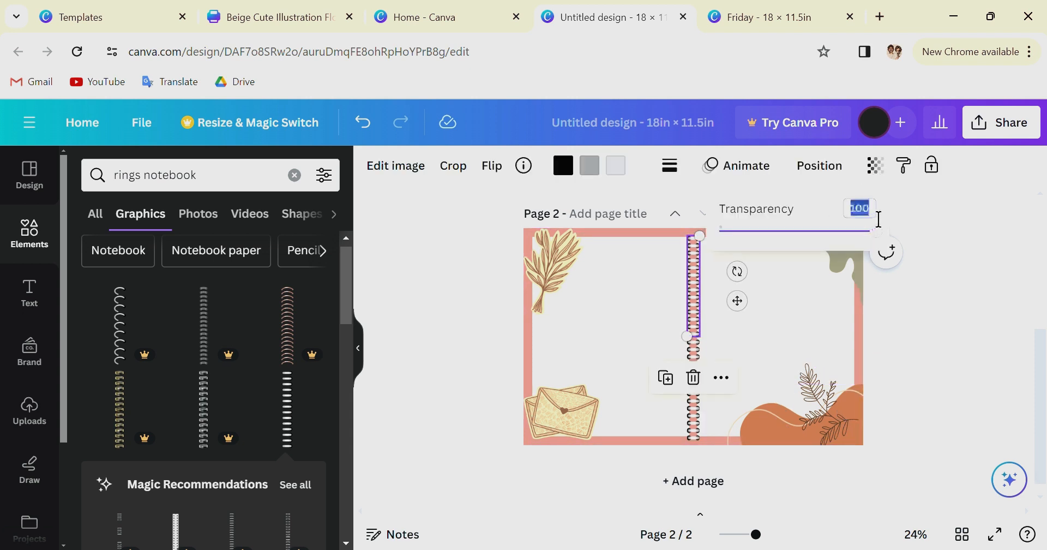
pyautogui.write('60')
pyautogui.click(955, 343)
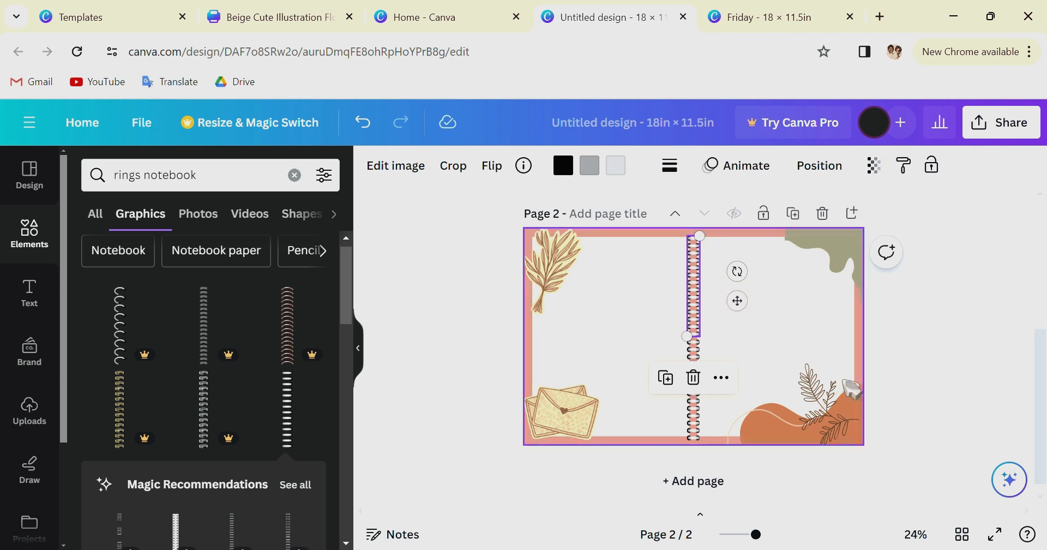
pyautogui.click(814, 388)
# Check the transparency setting of the upper and lower ring graphics and inspect the finished binding up close.
pyautogui.click(695, 328)
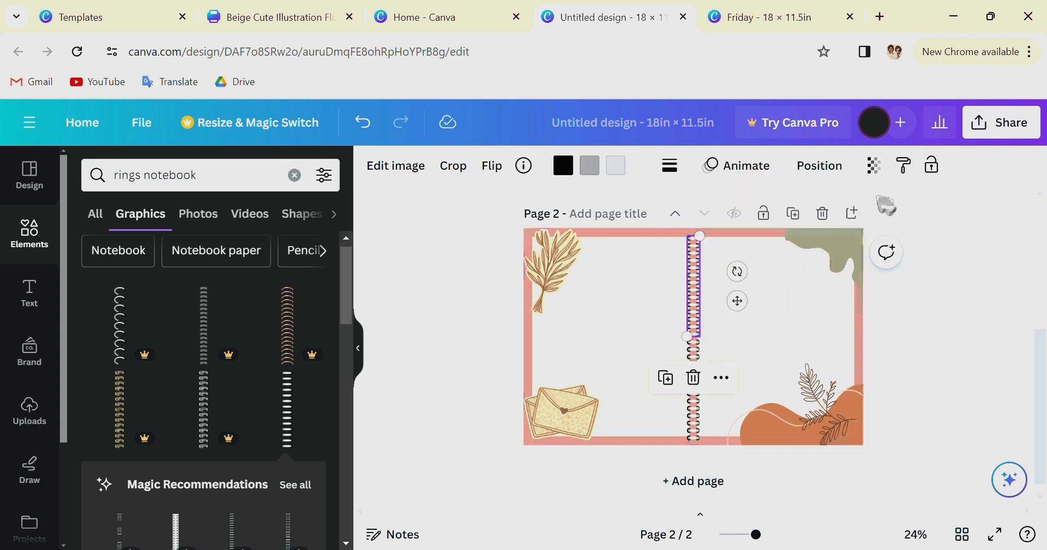
pyautogui.click(884, 170)
pyautogui.click(998, 279)
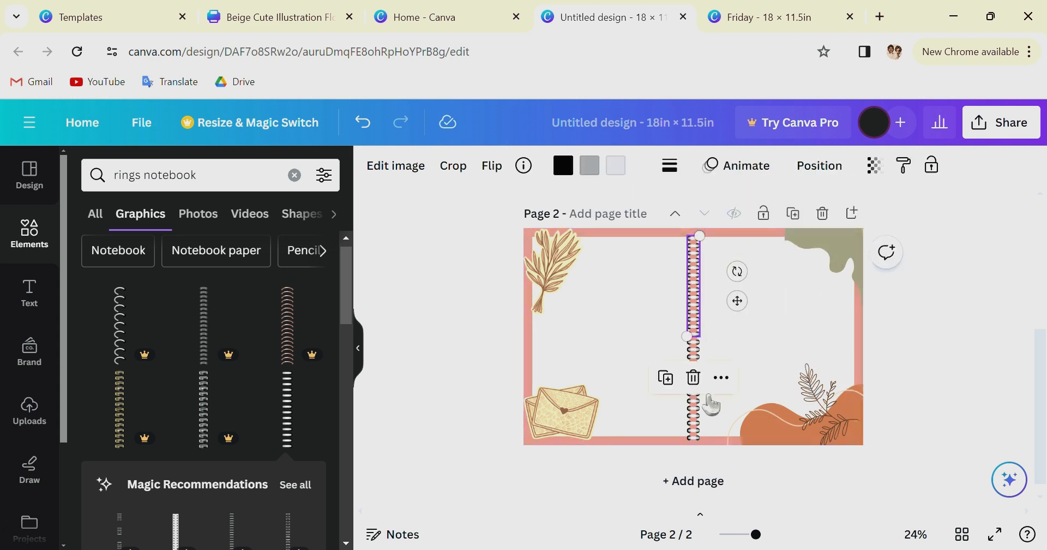
pyautogui.click(694, 408)
pyautogui.click(876, 165)
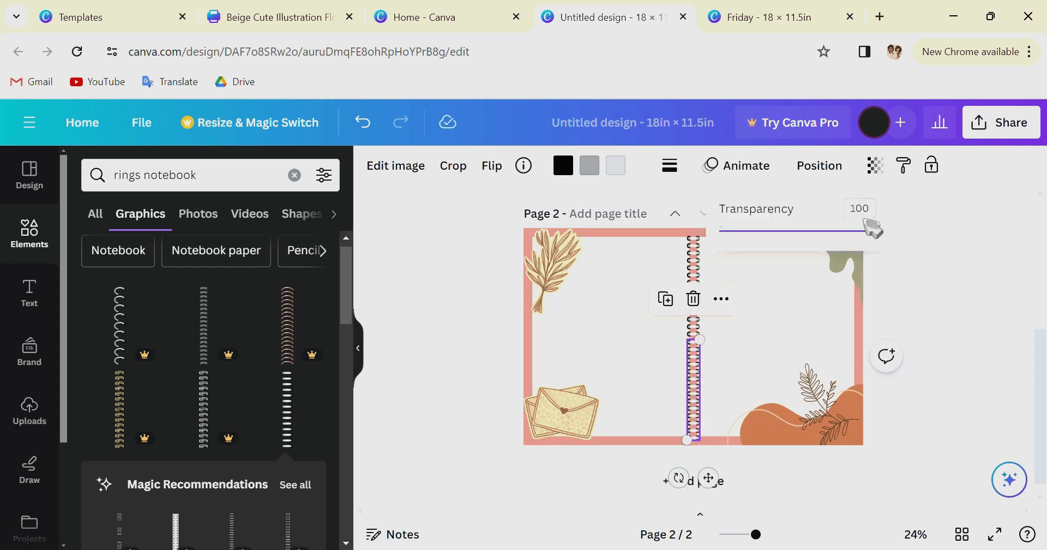
pyautogui.click(931, 264)
pyautogui.click(789, 355)
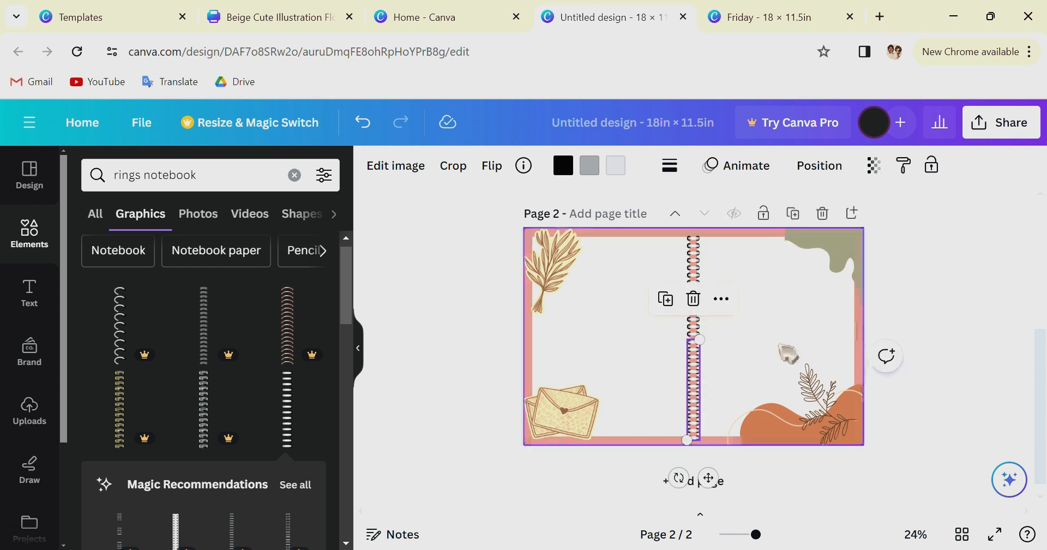
pyautogui.click(955, 334)
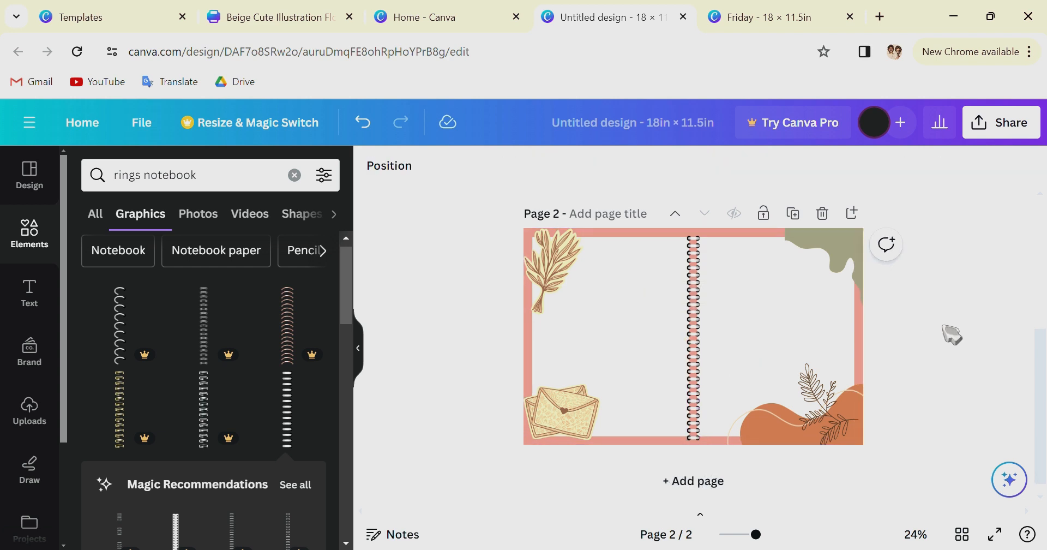
pyautogui.scroll(5, 836, 346)
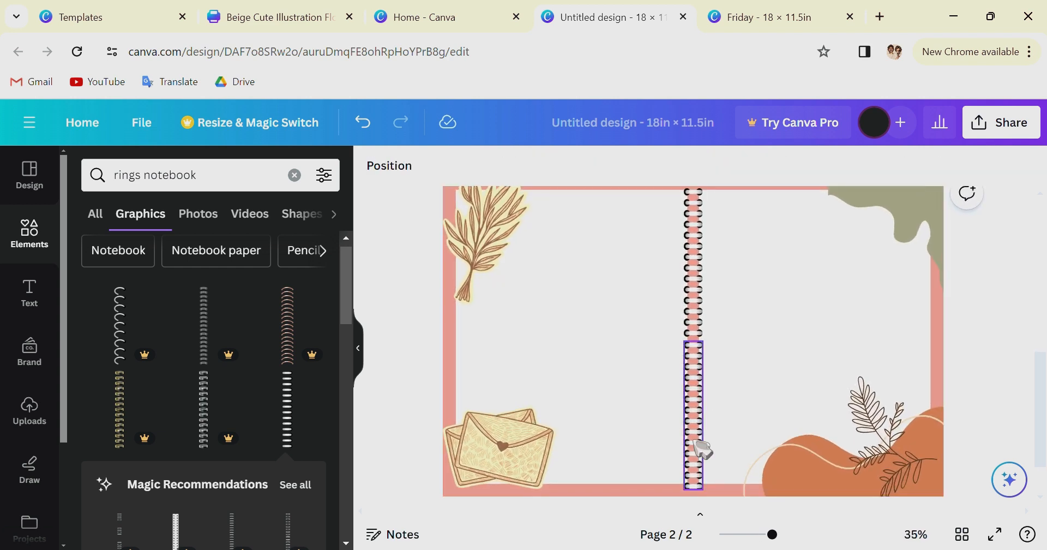
pyautogui.scroll(-3, 804, 331)
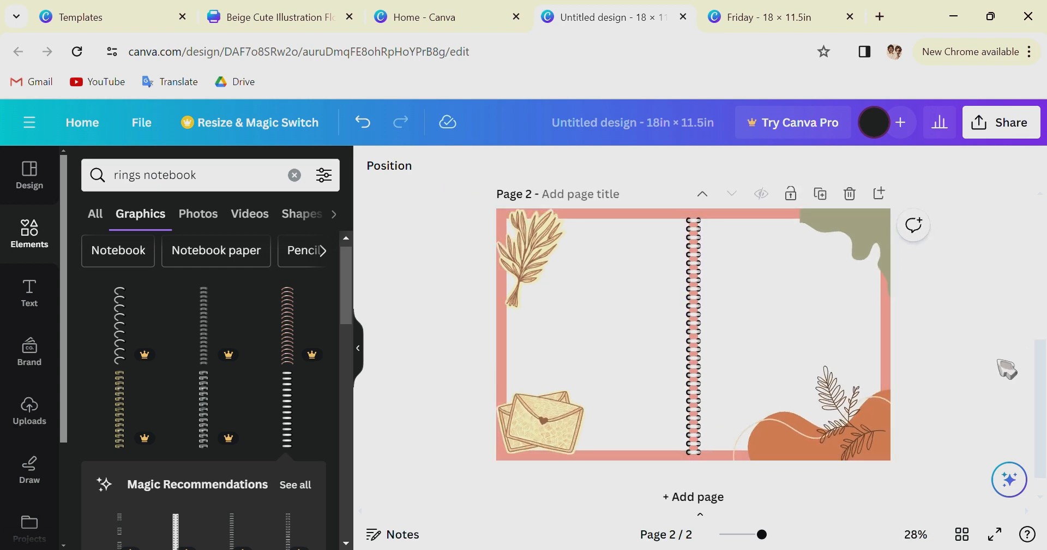
# Download only page 2, the finished planner page with the ring binding, as a PNG.
pyautogui.scroll(3, 836, 346)
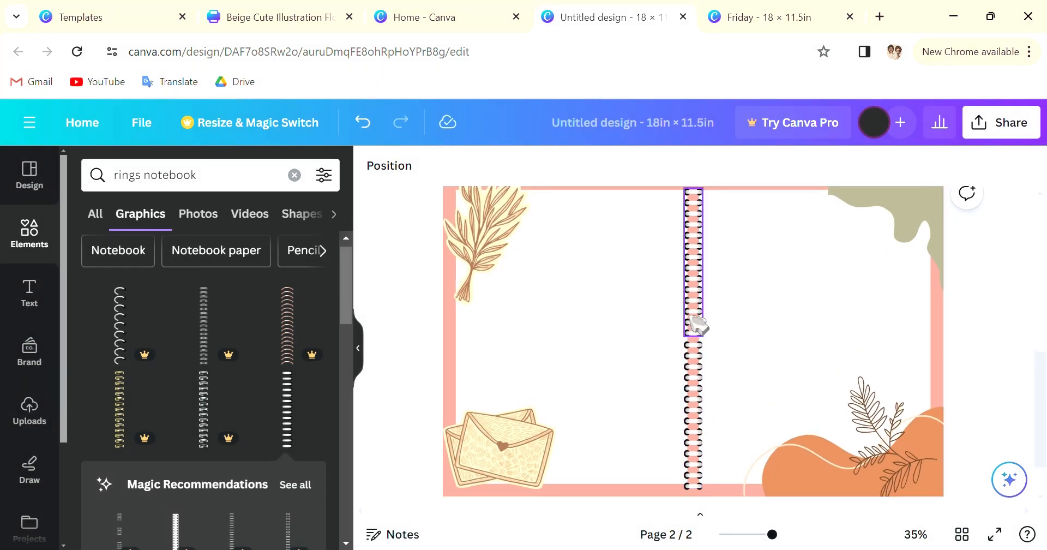
pyautogui.scroll(-3, 806, 332)
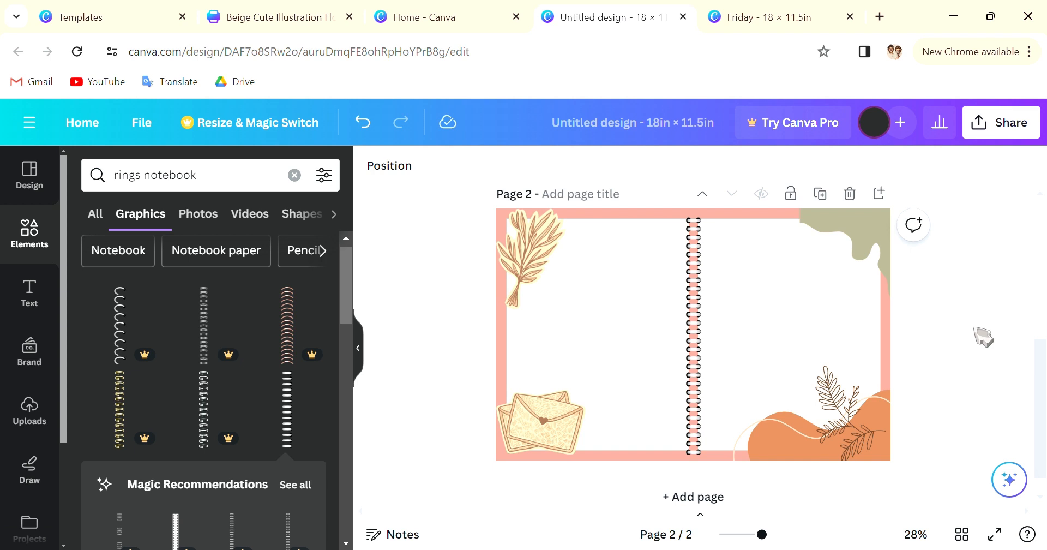
pyautogui.click(992, 143)
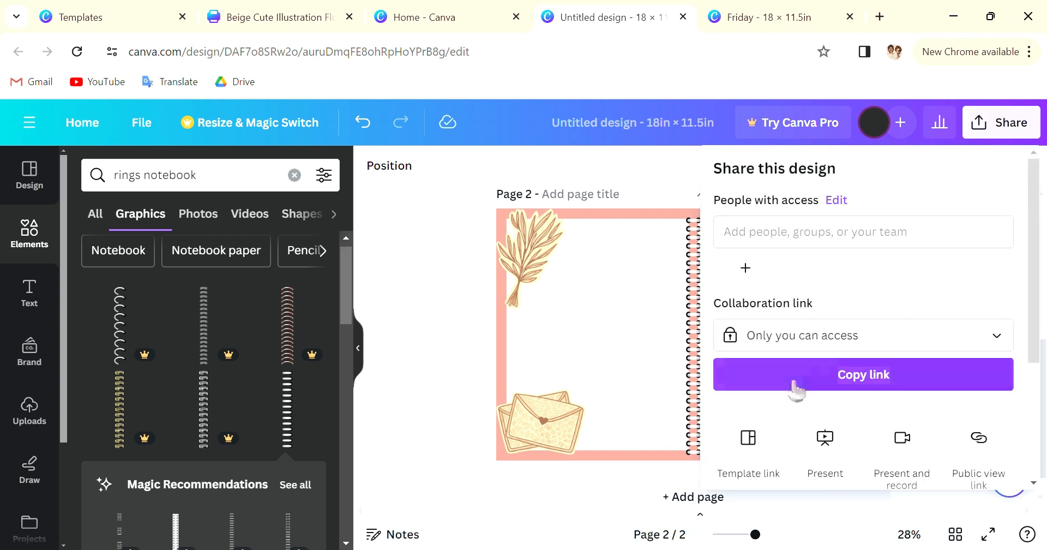
pyautogui.scroll(-2, 905, 391)
pyautogui.scroll(-2, 907, 391)
pyautogui.click(861, 344)
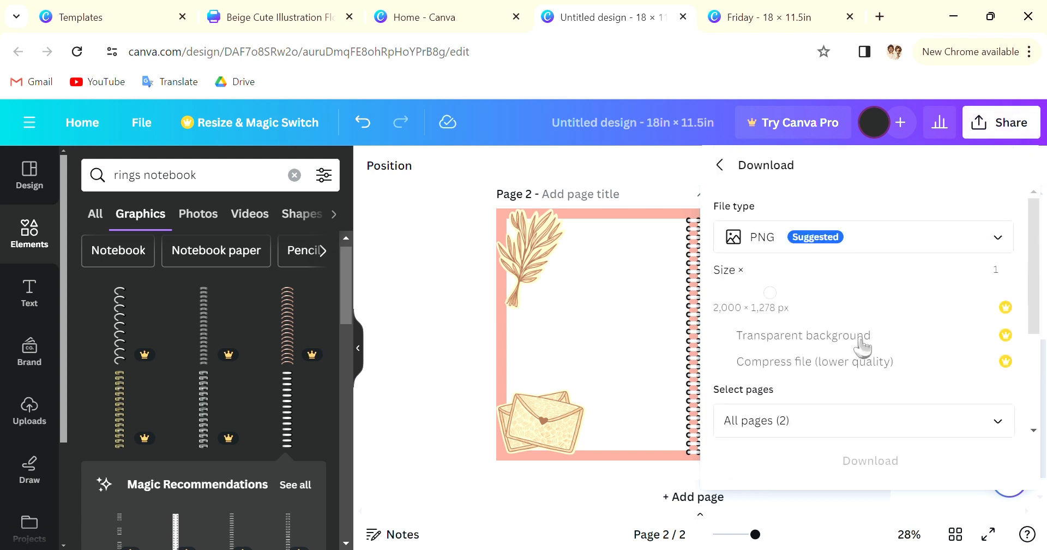
pyautogui.click(885, 234)
pyautogui.click(883, 233)
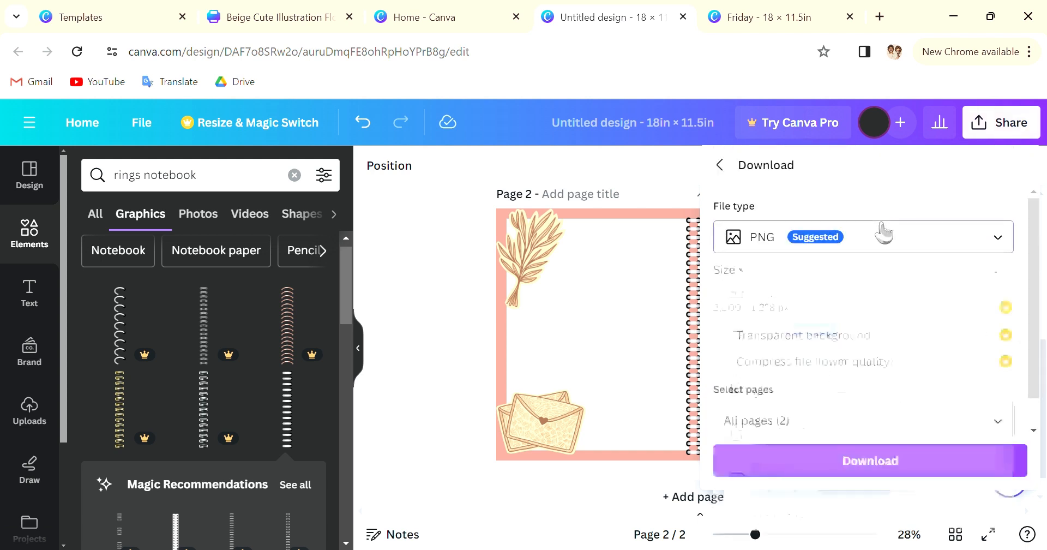
pyautogui.click(810, 421)
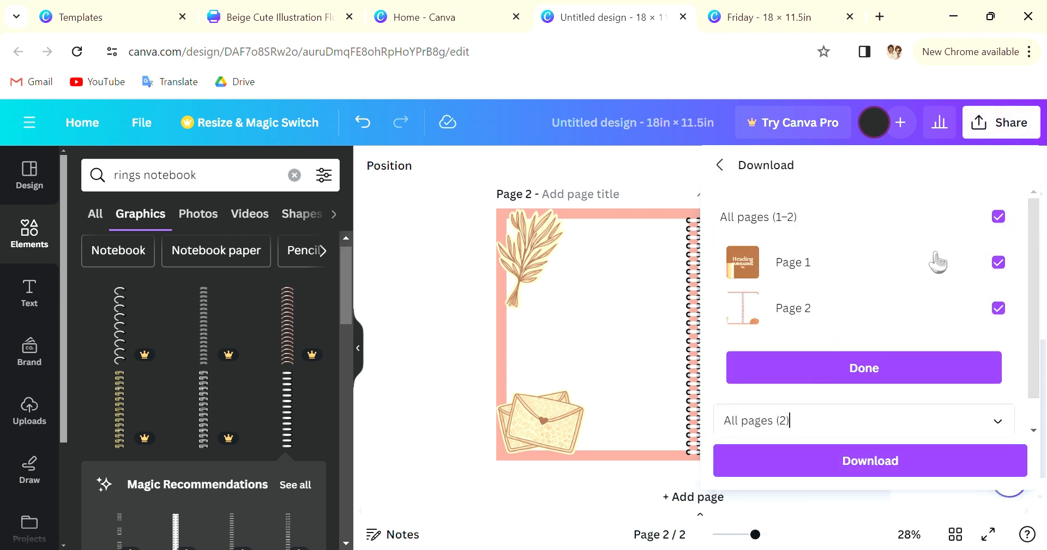
pyautogui.click(936, 261)
pyautogui.click(981, 375)
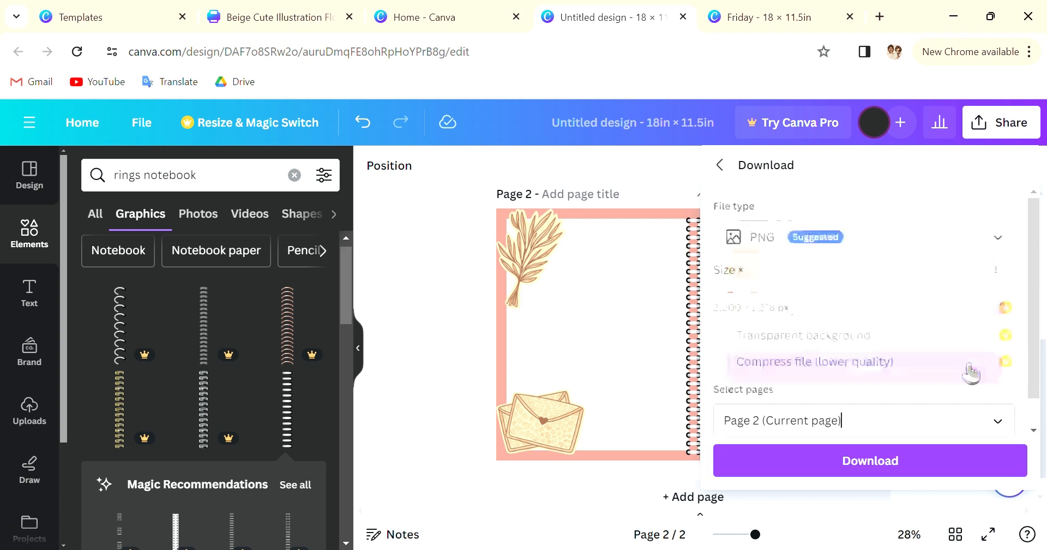
pyautogui.click(925, 468)
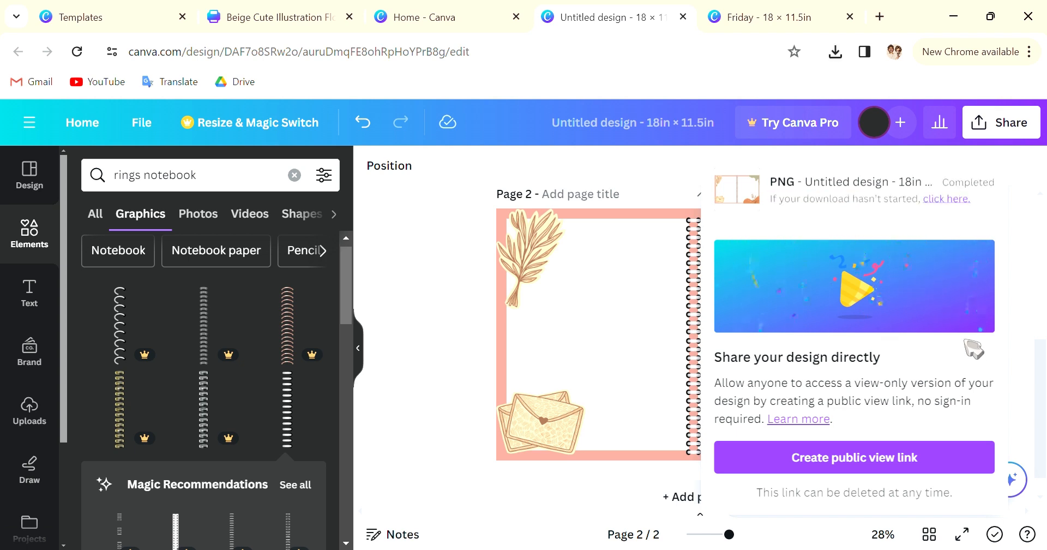
pyautogui.click(467, 365)
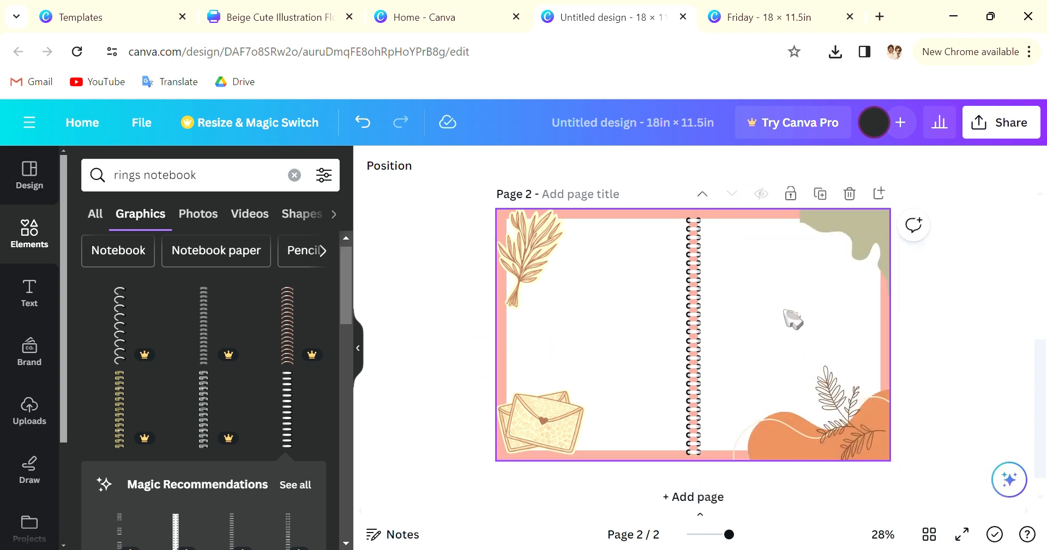
# Add a third page and set the exported planner image as its background.
pyautogui.scroll(-1, 766, 478)
pyautogui.click(767, 479)
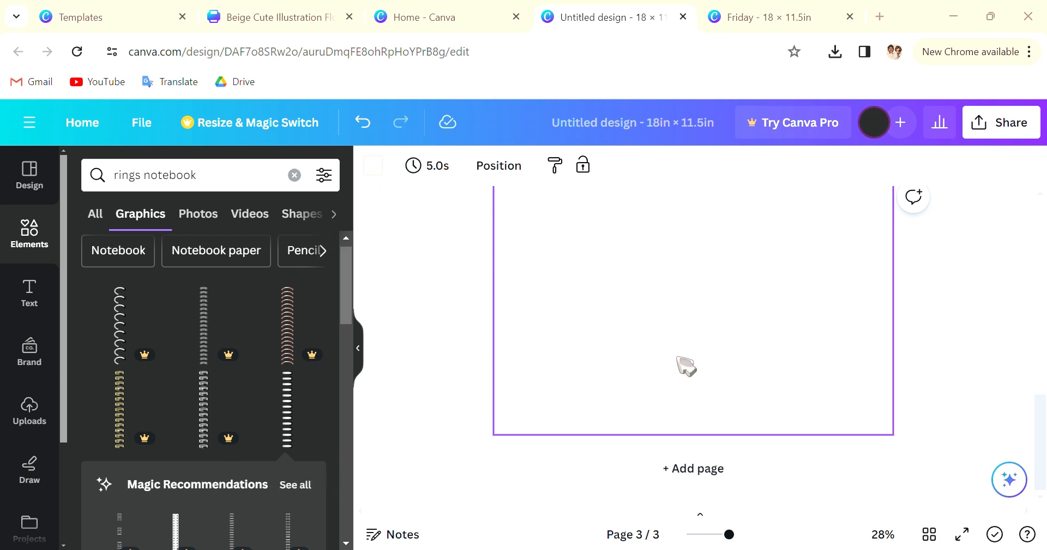
pyautogui.moveTo(687, 366); pyautogui.dragTo(690, 362)
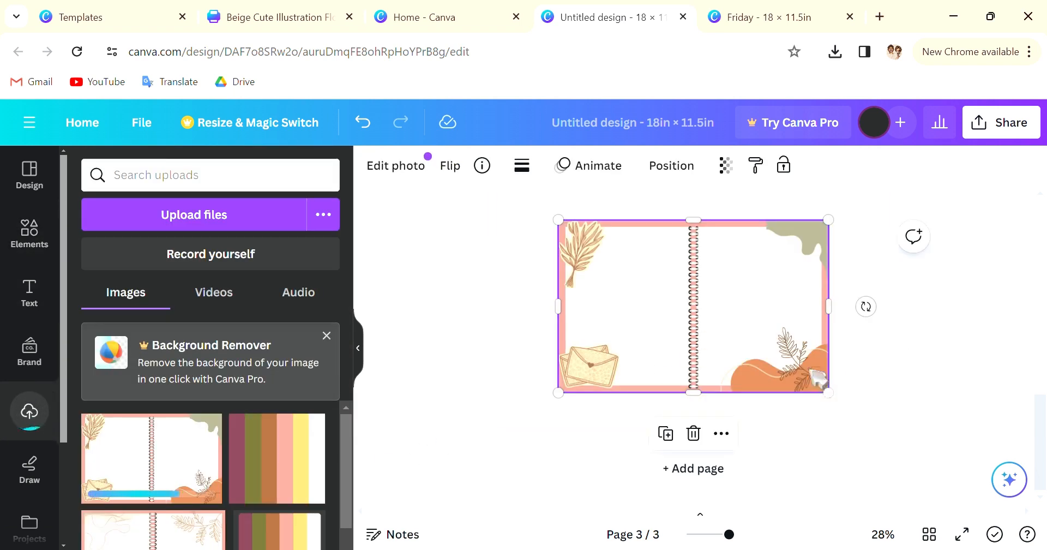
pyautogui.rightClick(817, 377)
pyautogui.click(837, 530)
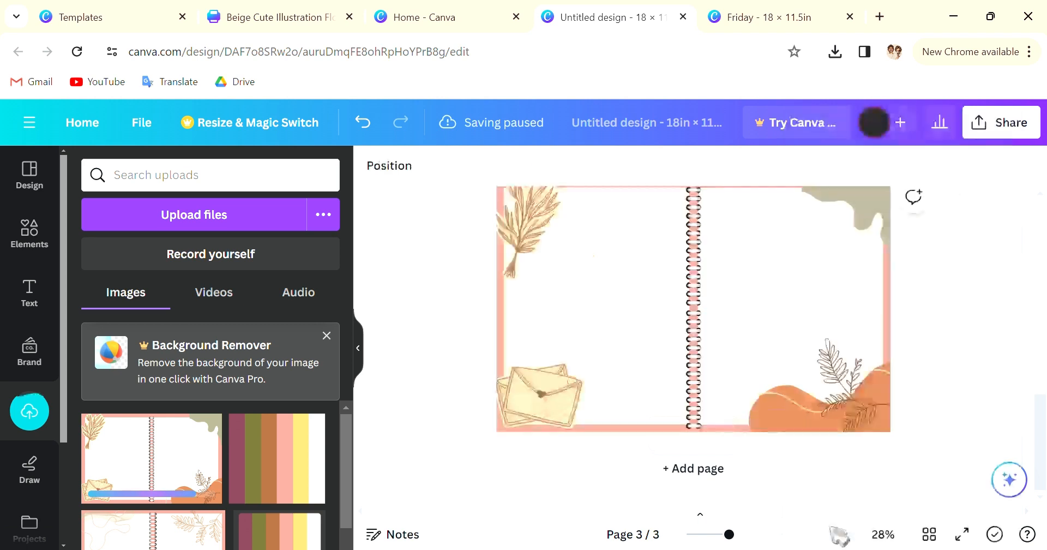
pyautogui.scroll(2, 943, 367)
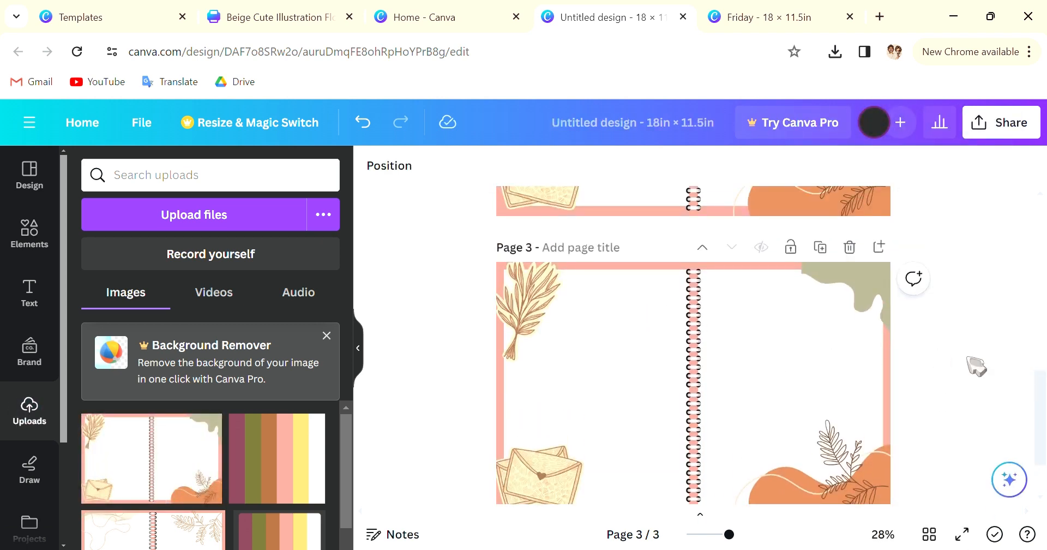
pyautogui.click(772, 339)
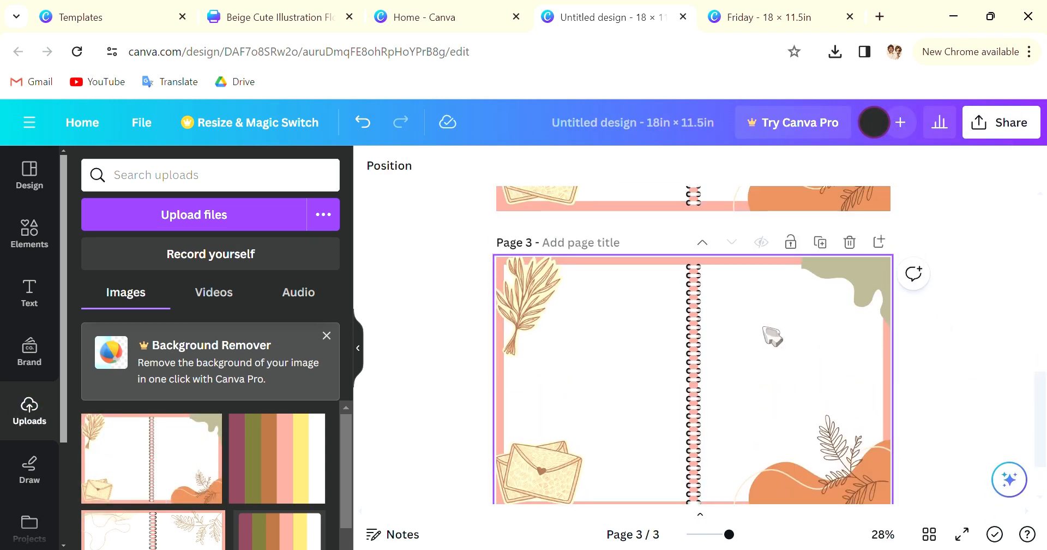
pyautogui.scroll(1, 771, 336)
pyautogui.scroll(1, 1041, 368)
pyautogui.scroll(-2, 1042, 392)
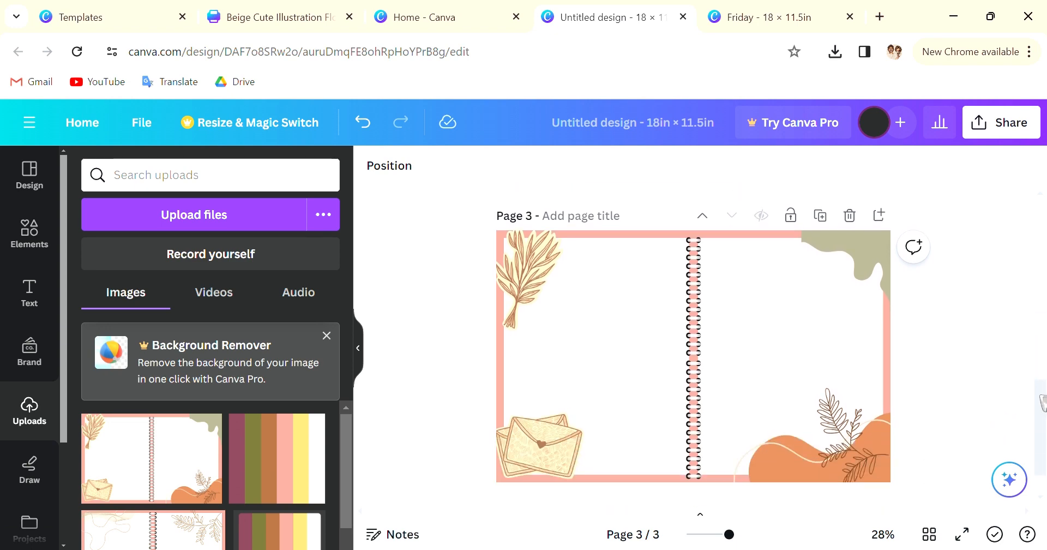
# Switch to the Friday design and examine how the Weekly and Daily tabs are placed and linked on its planner page.
pyautogui.click(810, 28)
pyautogui.scroll(-5, 506, 267)
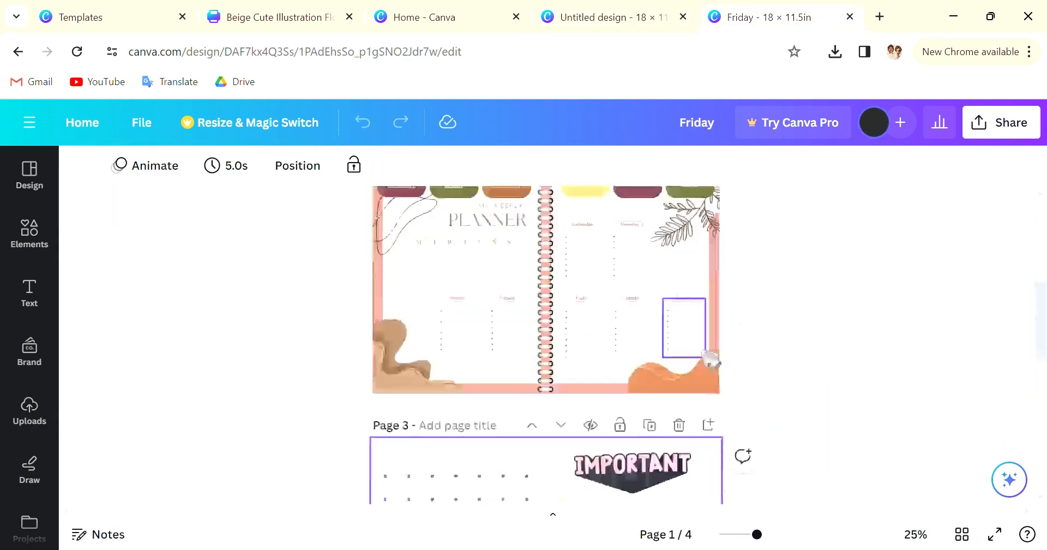
pyautogui.scroll(1, 506, 267)
pyautogui.click(410, 274)
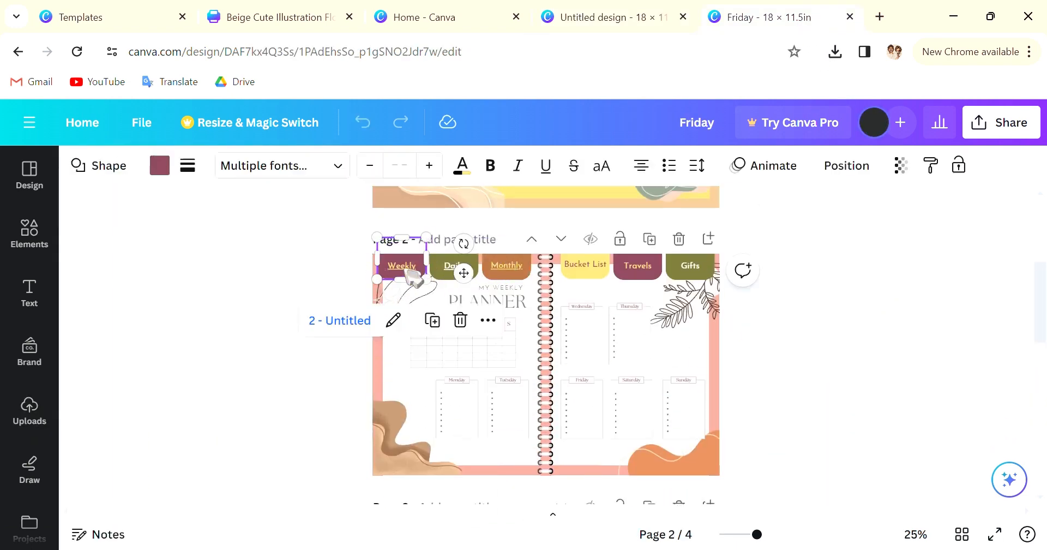
pyautogui.click(355, 325)
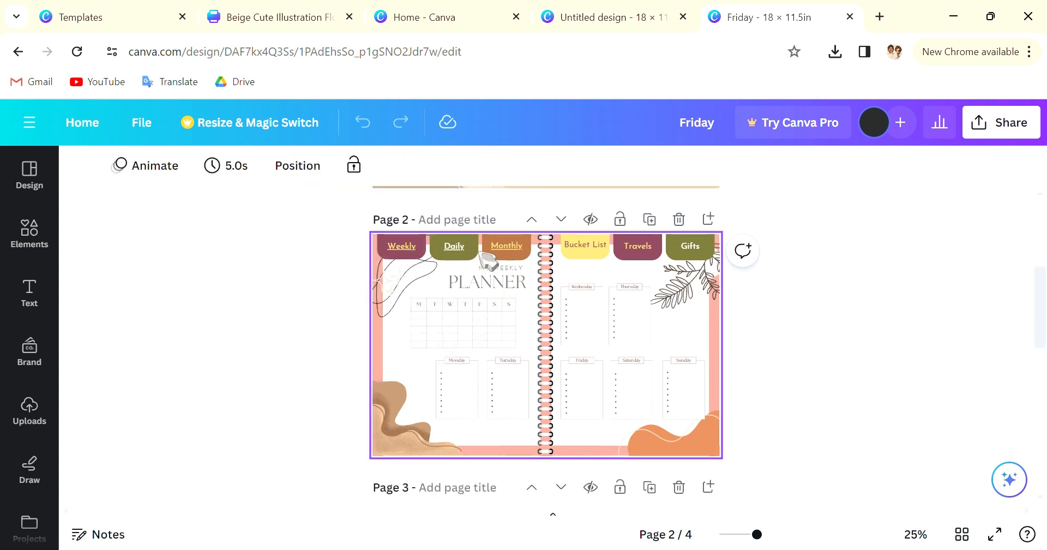
pyautogui.click(458, 253)
pyautogui.click(409, 296)
# Back in the untitled design, add a rounded square to page 3, shrink it, and hang it over the page's upper edge near the left corner.
pyautogui.click(665, 12)
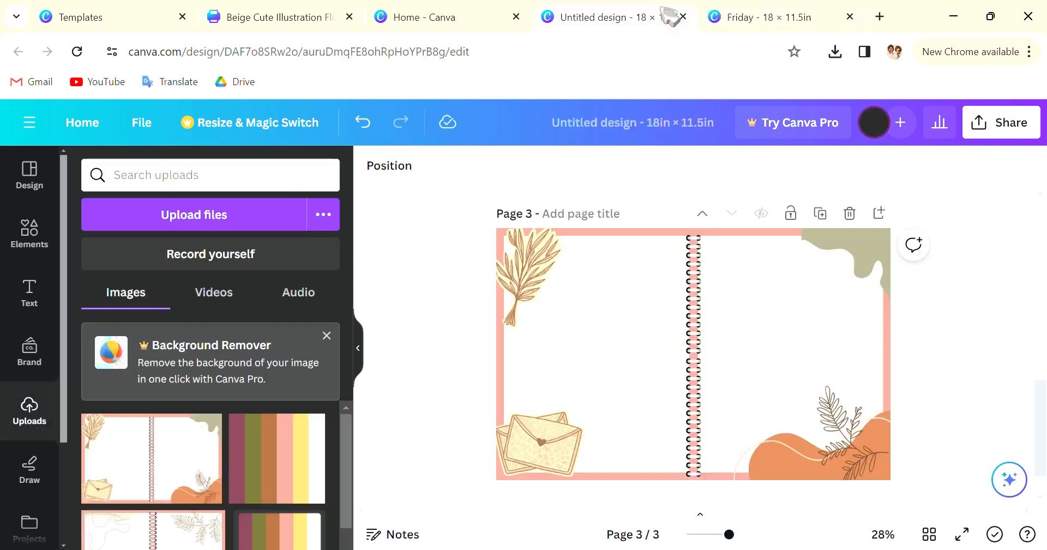
pyautogui.click(31, 229)
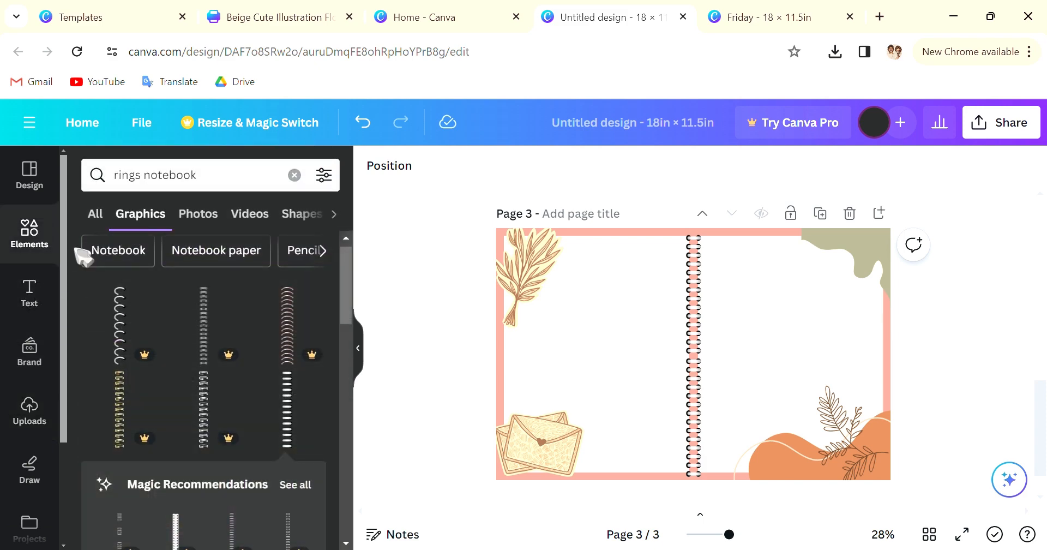
pyautogui.click(31, 234)
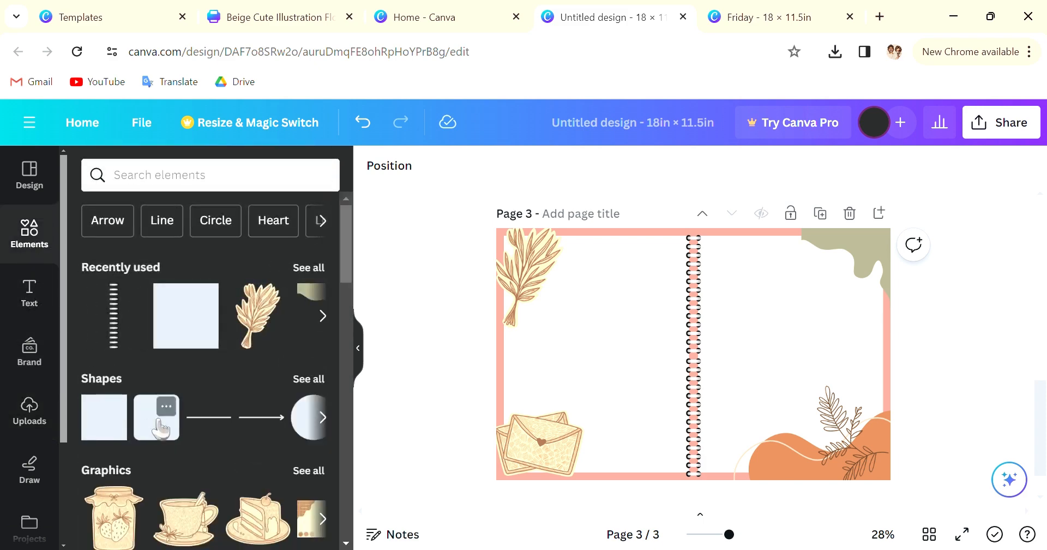
pyautogui.click(155, 426)
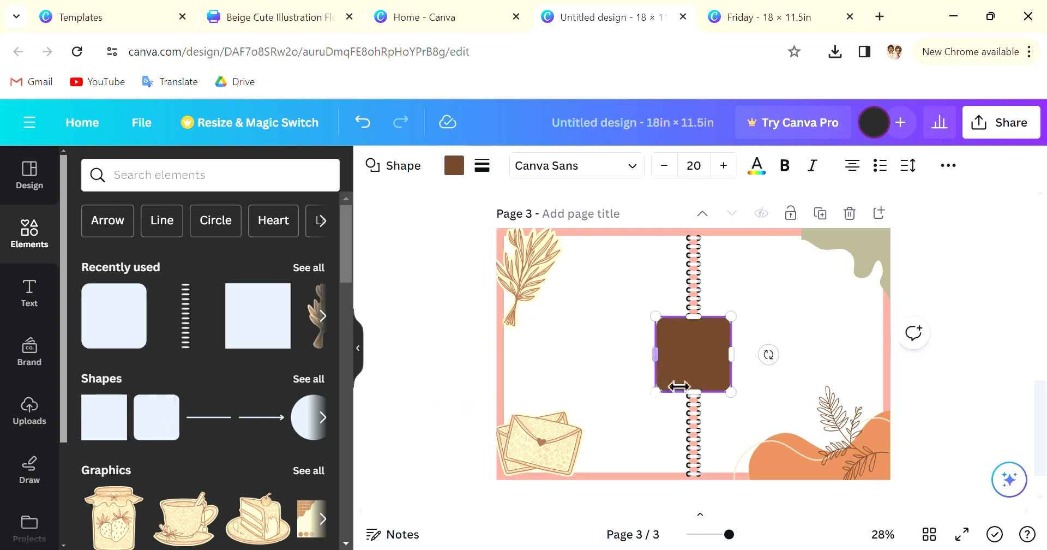
pyautogui.moveTo(712, 368); pyautogui.dragTo(557, 257)
pyautogui.moveTo(580, 197); pyautogui.dragTo(562, 211)
pyautogui.moveTo(521, 265); pyautogui.dragTo(524, 259)
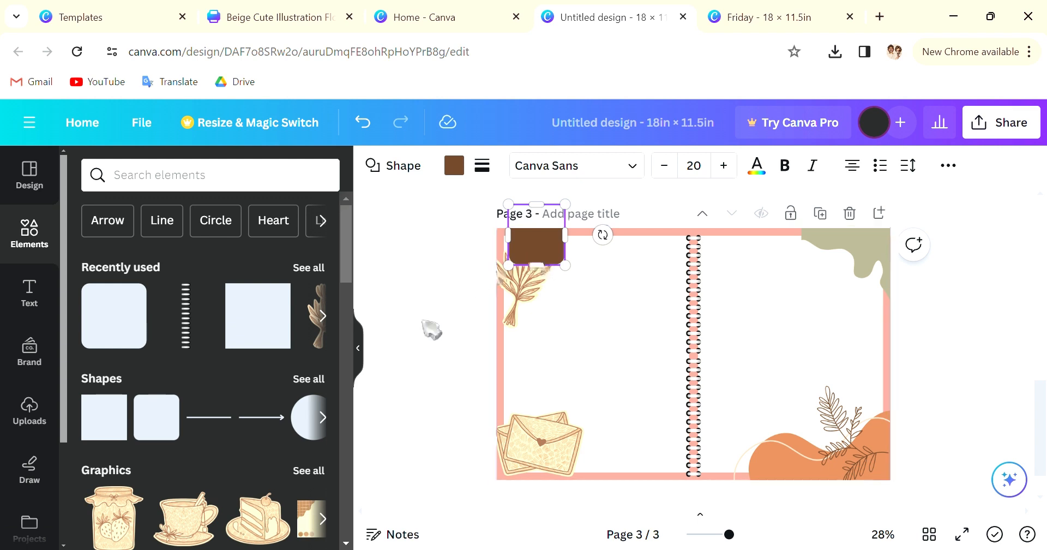
# Duplicate the brown rounded tab five times, spacing the copies evenly in a row along the page's upper edge.
pyautogui.click(461, 313)
pyautogui.click(545, 256)
pyautogui.click(519, 309)
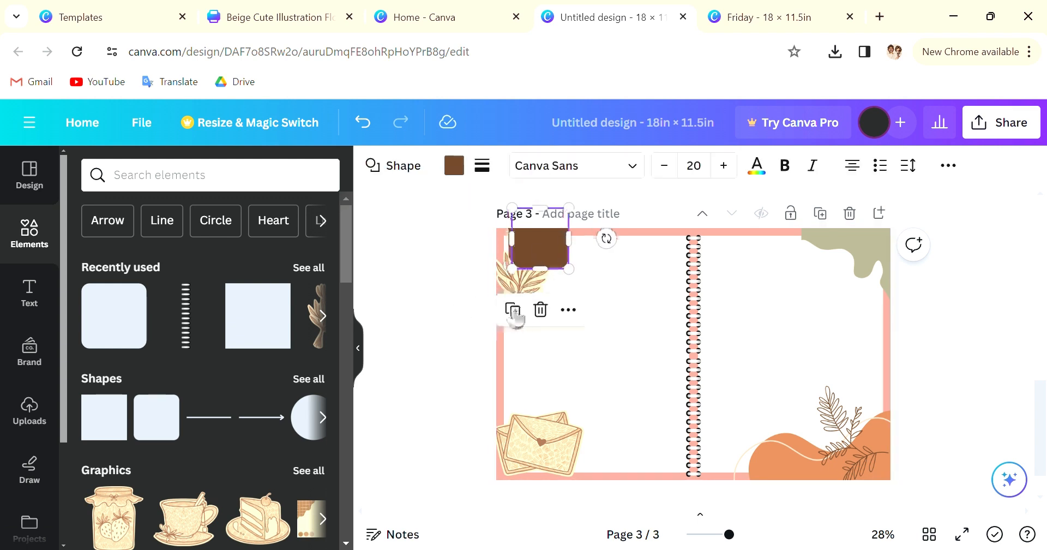
pyautogui.moveTo(549, 253); pyautogui.dragTo(616, 254)
pyautogui.click(573, 306)
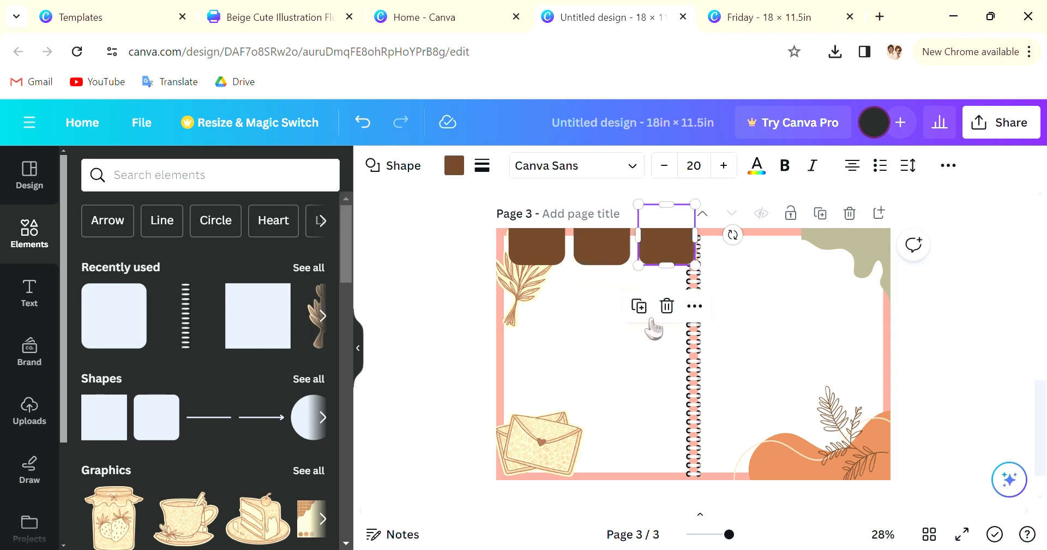
pyautogui.click(639, 307)
pyautogui.click(704, 306)
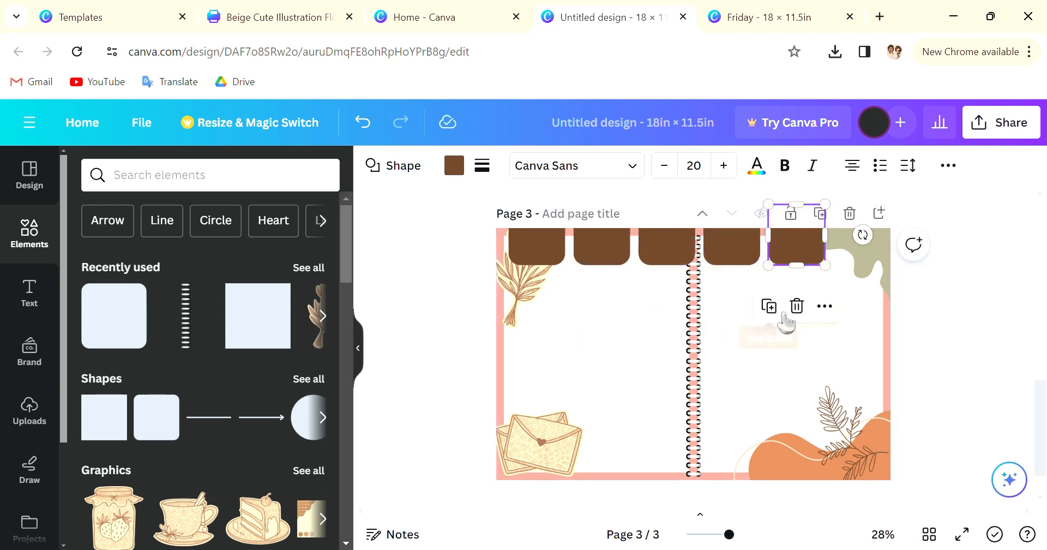
pyautogui.click(780, 311)
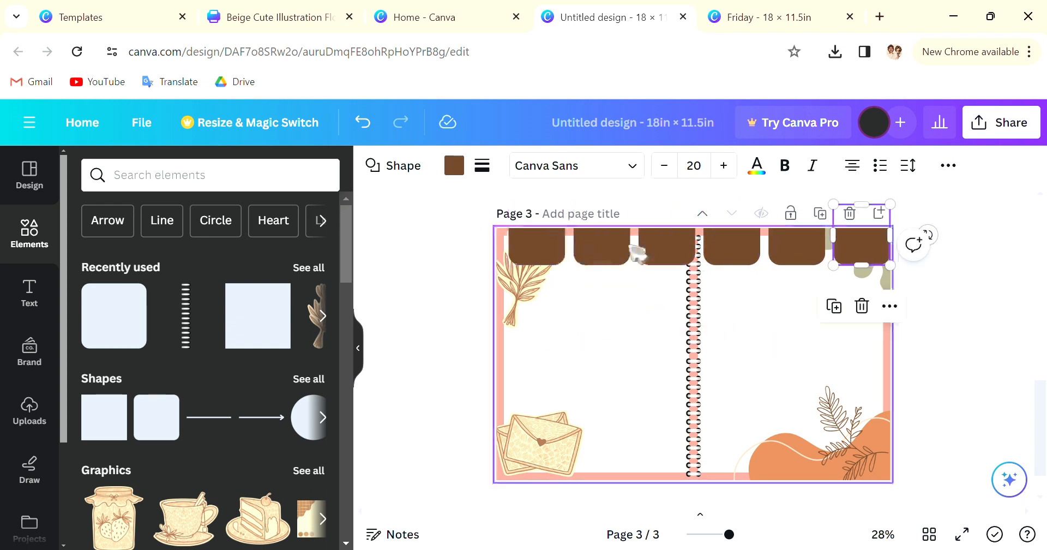
# Select all six brown tabs together and centre the row horizontally on the page.
pyautogui.click(537, 261)
pyautogui.moveTo(538, 257); pyautogui.dragTo(537, 259)
pyautogui.moveTo(491, 227); pyautogui.dragTo(901, 243)
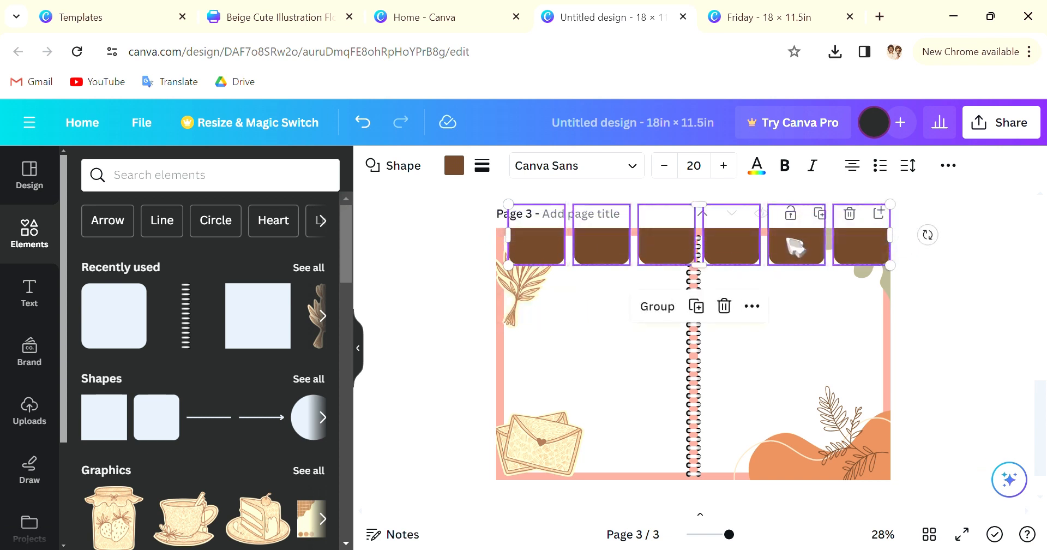
pyautogui.moveTo(796, 246); pyautogui.dragTo(790, 246)
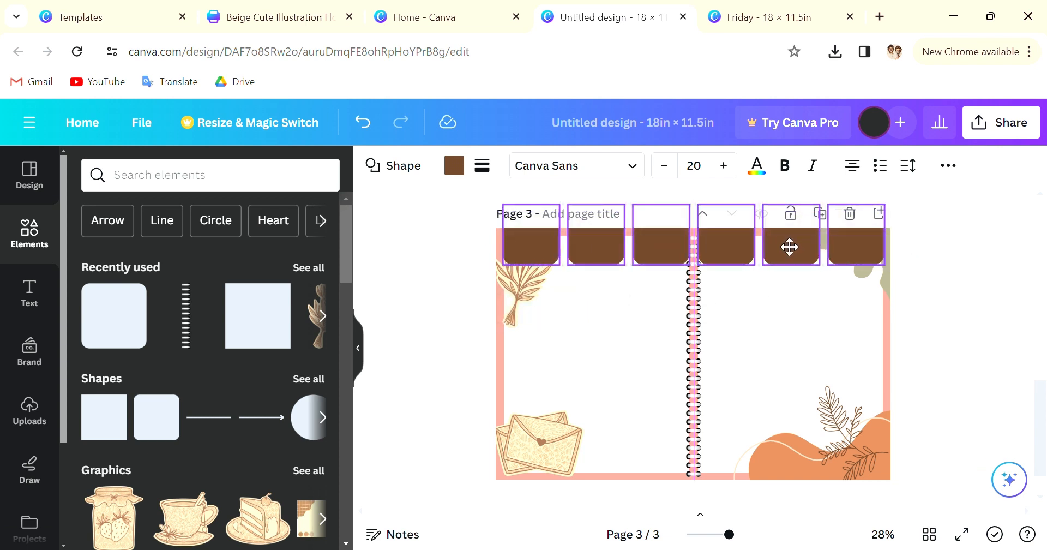
pyautogui.moveTo(790, 246); pyautogui.dragTo(789, 247)
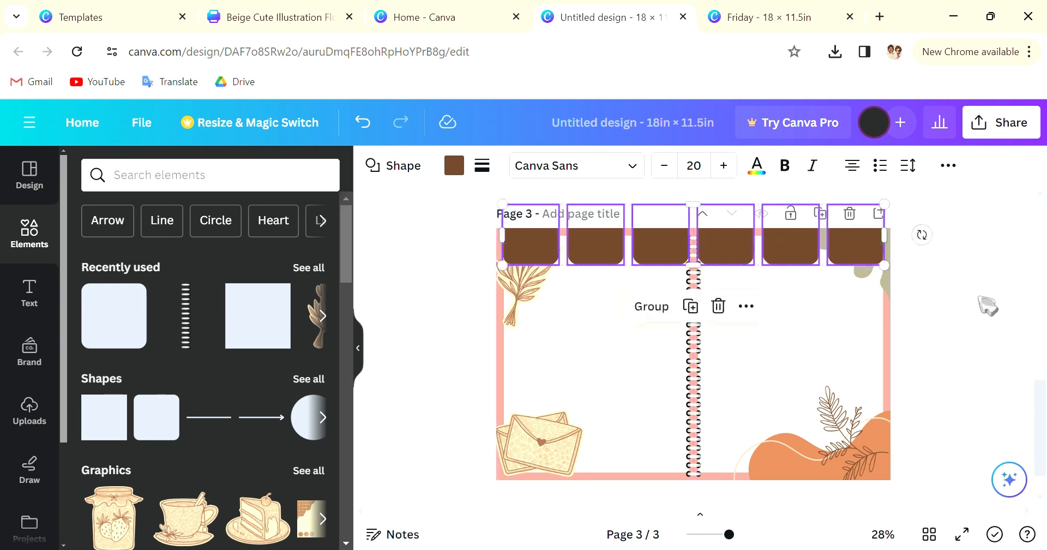
pyautogui.click(987, 311)
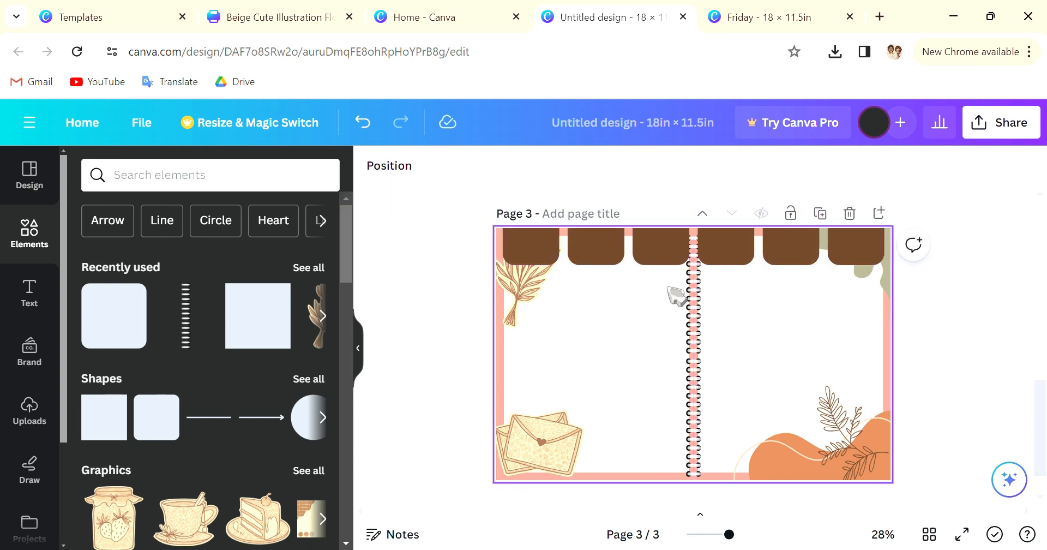
# Shift the three left tabs to the page's left edge and the three right tabs to its right edge, clearing the ring binding.
pyautogui.moveTo(671, 283); pyautogui.dragTo(499, 234)
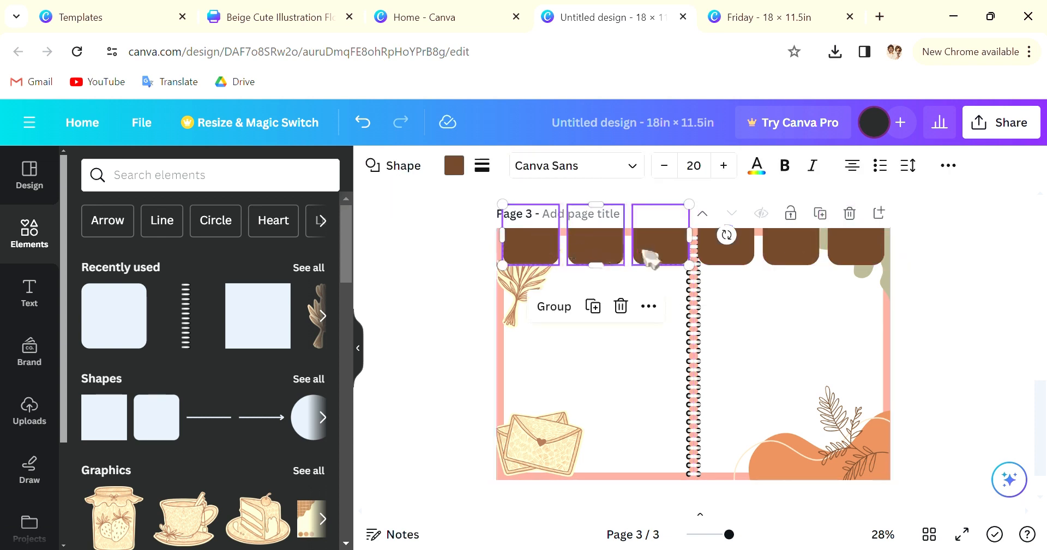
pyautogui.moveTo(646, 256); pyautogui.dragTo(654, 254)
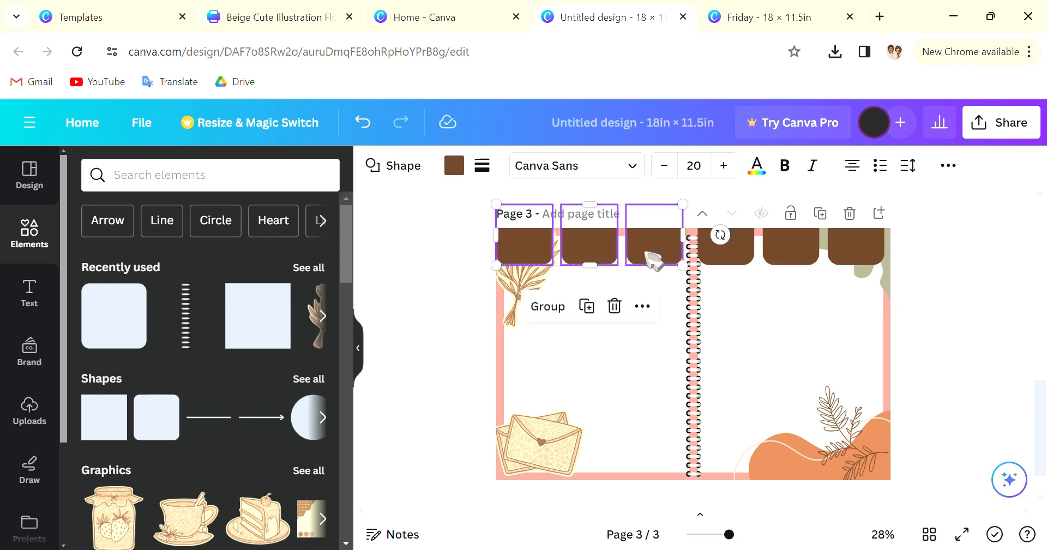
pyautogui.click(755, 308)
pyautogui.moveTo(725, 291); pyautogui.dragTo(863, 260)
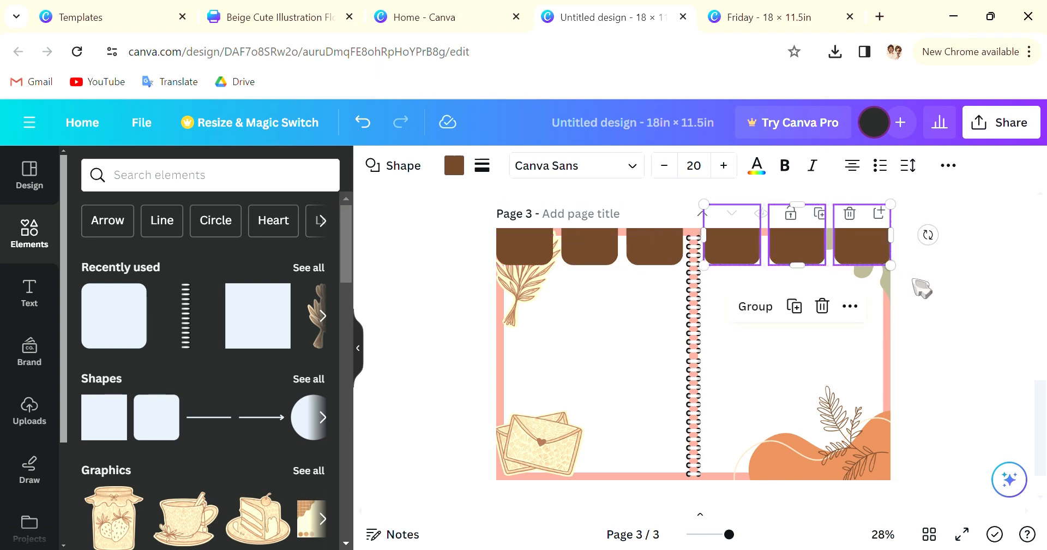
pyautogui.click(928, 289)
pyautogui.click(518, 252)
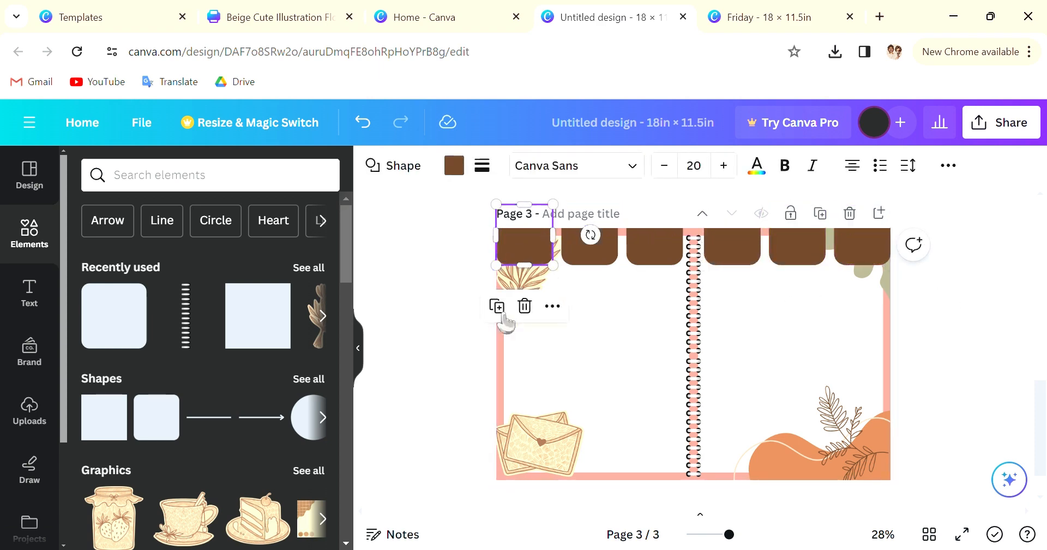
# Copy the colour palette image from page 1 onto page 3, in the page's lower left corner.
pyautogui.scroll(3, 482, 299)
pyautogui.scroll(5, 483, 299)
pyautogui.click(576, 301)
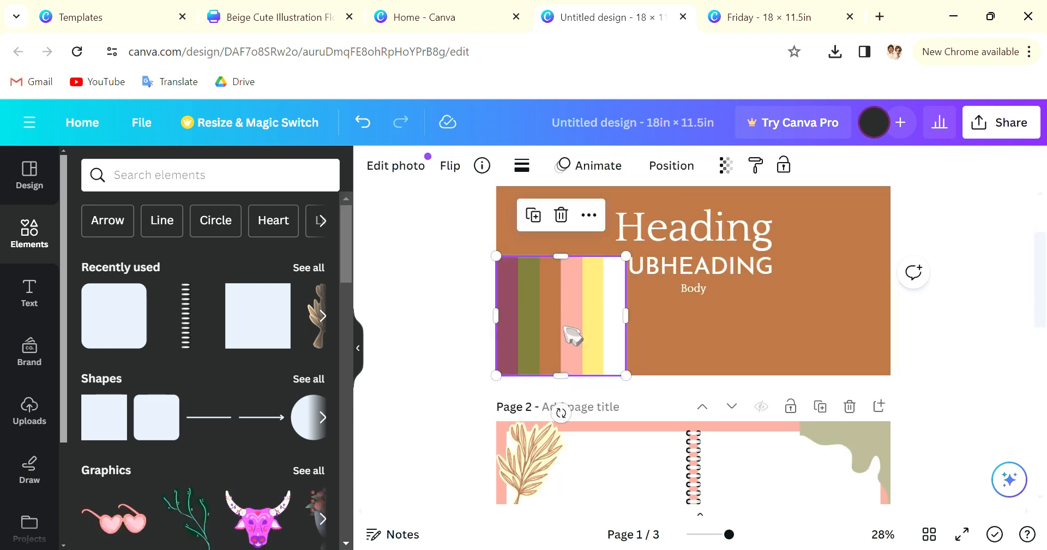
pyautogui.scroll(-9, 611, 350)
pyautogui.click(590, 367)
pyautogui.hotkey('ctrl', 'v')
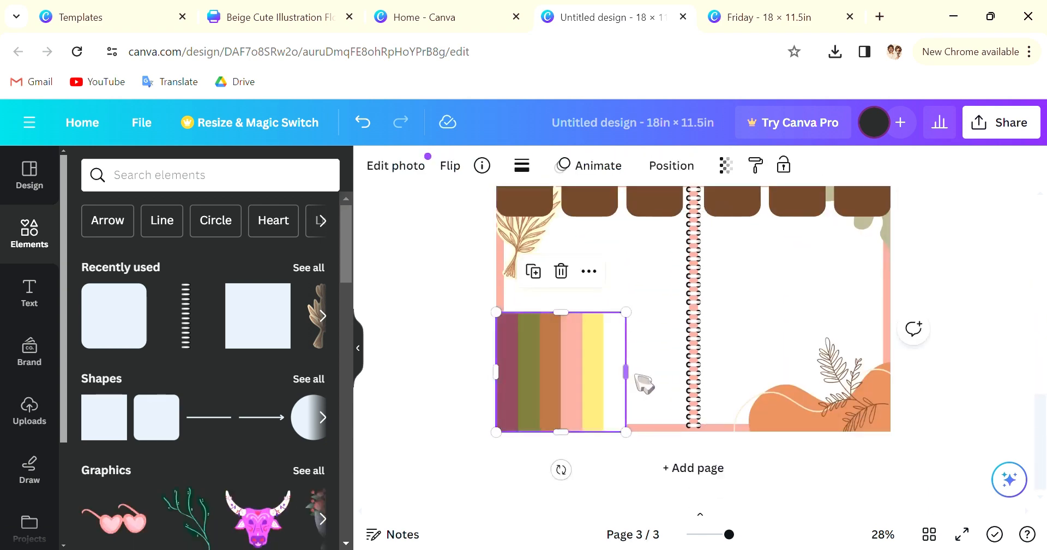
pyautogui.scroll(2, 682, 382)
pyautogui.scroll(-2, 688, 409)
pyautogui.scroll(1, 1039, 415)
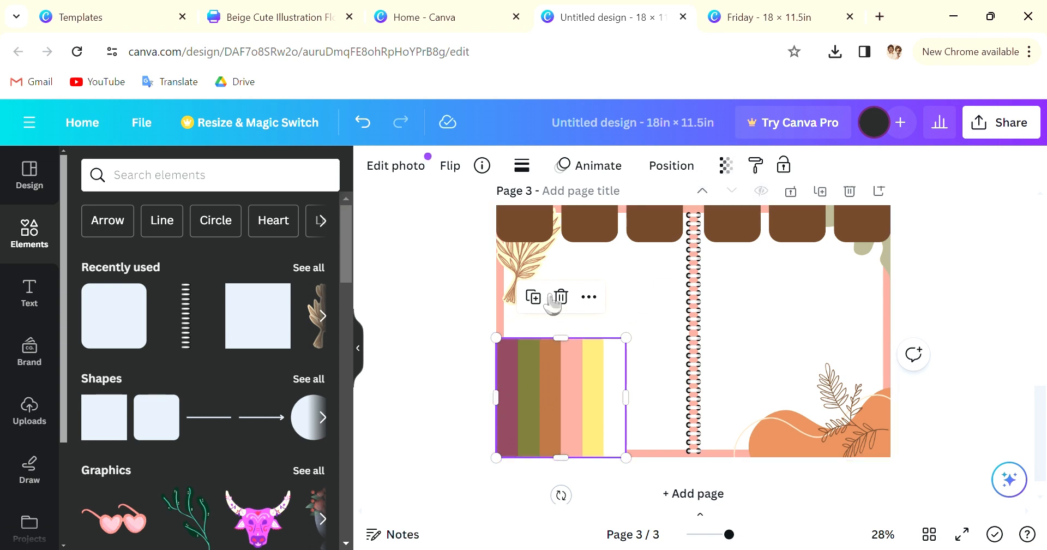
# Recolour the first brown tab on page 3 with the palette's plum, #814256, sampled with the colour picker.
pyautogui.click(518, 223)
pyautogui.click(454, 166)
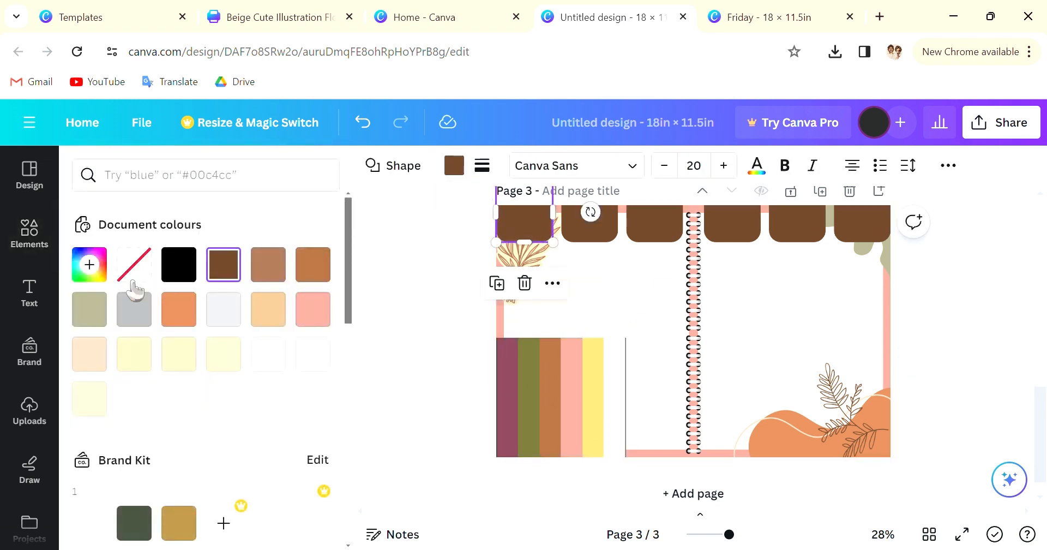
pyautogui.click(89, 265)
pyautogui.click(298, 472)
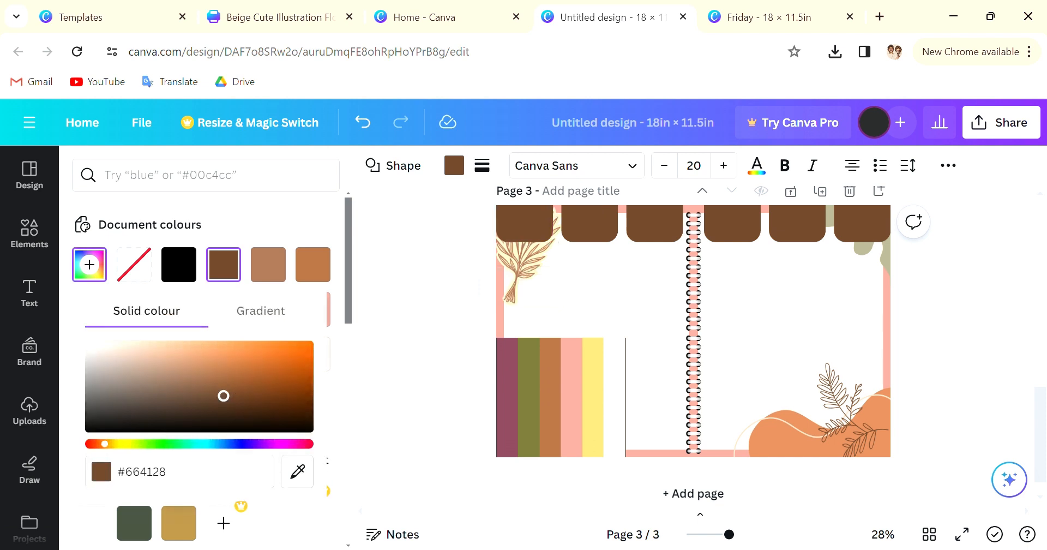
pyautogui.click(515, 388)
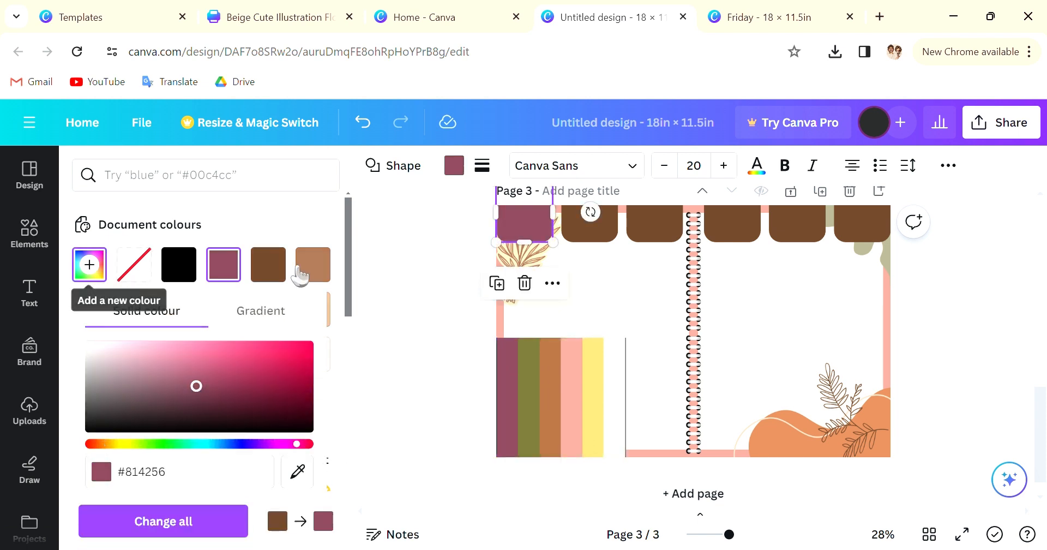
# Recolour the second tab olive green and the third tab orange-brown by sampling the palette image.
pyautogui.click(590, 235)
pyautogui.click(89, 265)
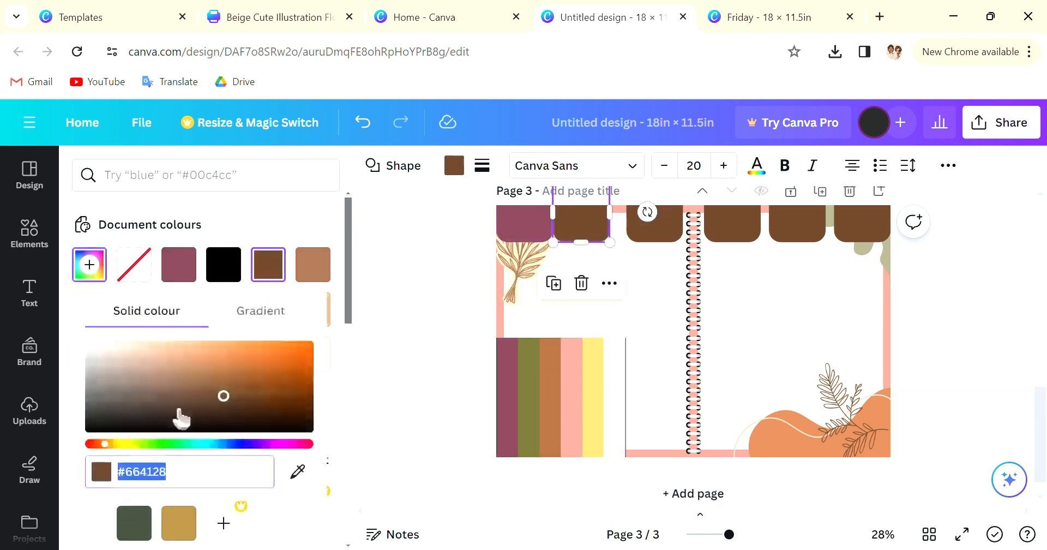
pyautogui.click(297, 471)
pyautogui.click(528, 385)
pyautogui.click(655, 223)
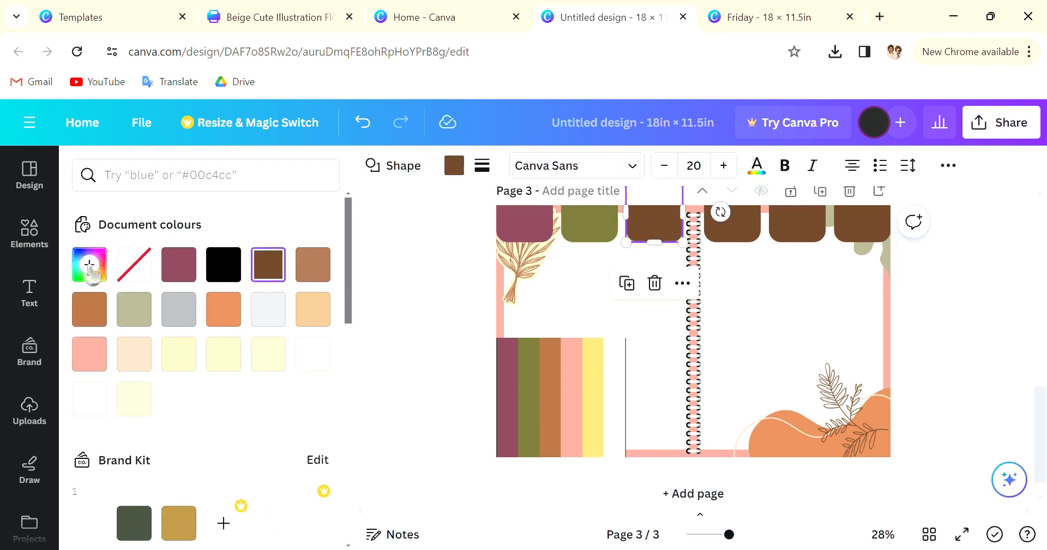
pyautogui.click(89, 265)
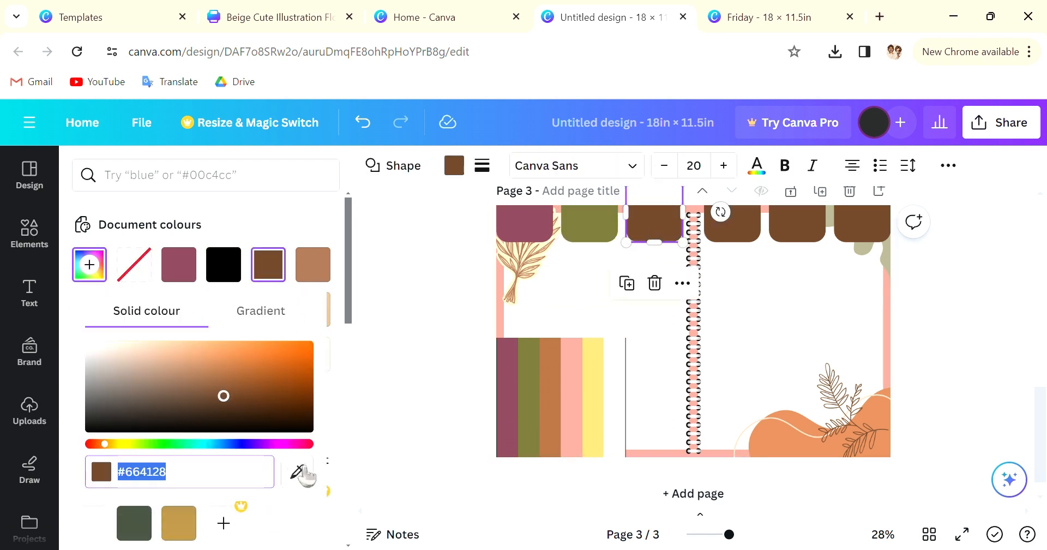
pyautogui.click(299, 472)
pyautogui.click(558, 407)
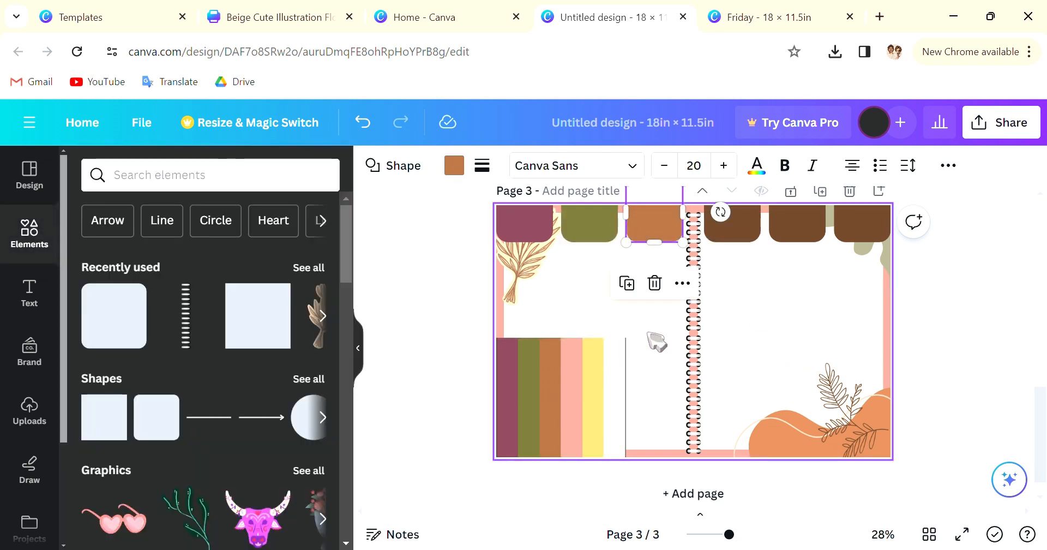
# Label the plum tab "Weekly" in the Josefin Sans font.
pyautogui.click(532, 240)
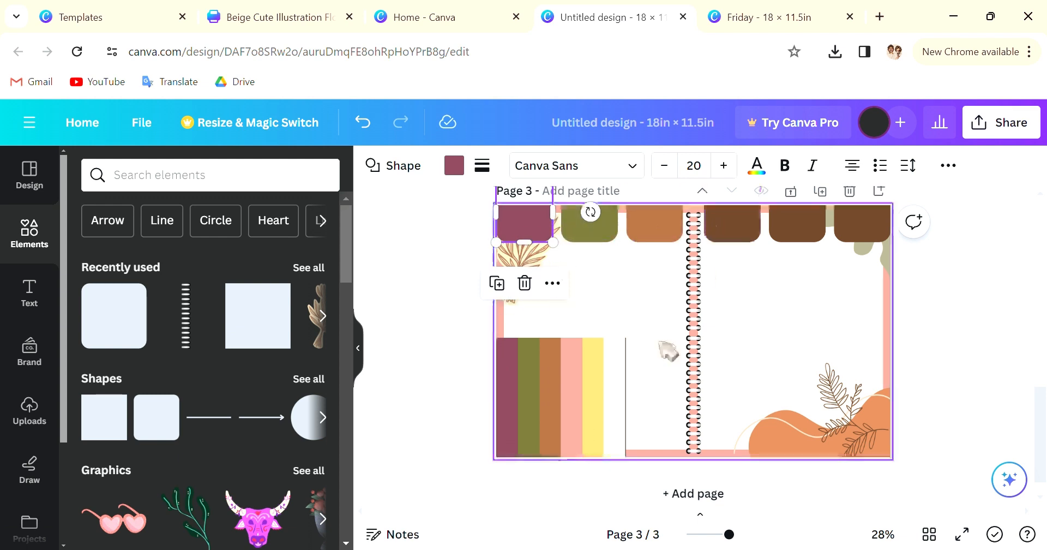
pyautogui.click(596, 174)
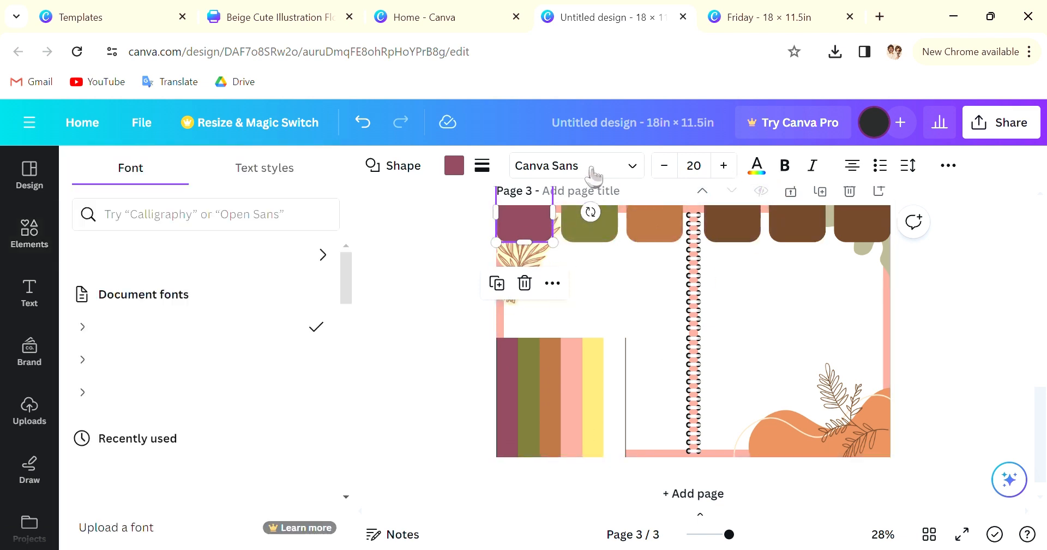
pyautogui.click(545, 232)
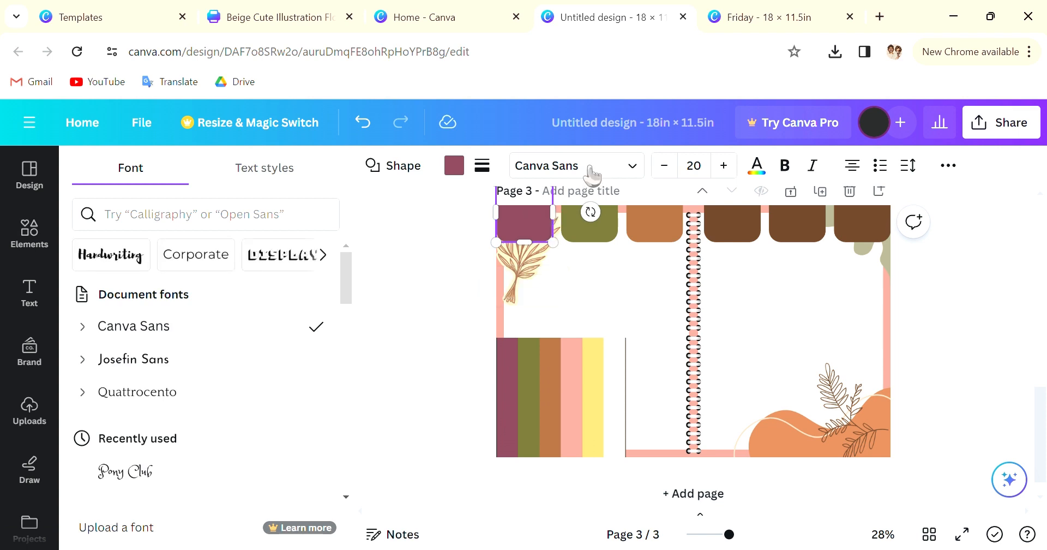
pyautogui.scroll(-10, 197, 357)
pyautogui.scroll(10, 206, 414)
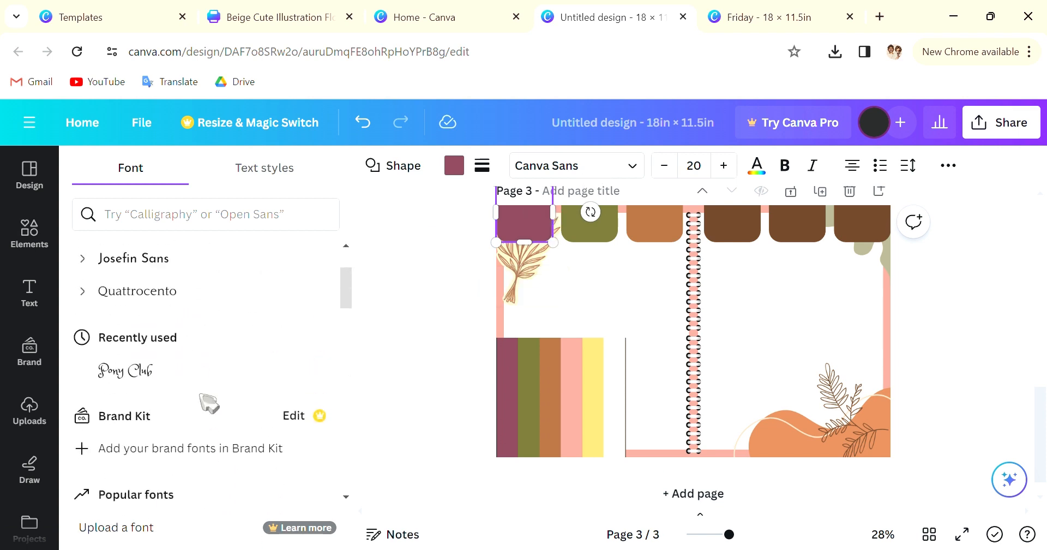
pyautogui.click(176, 364)
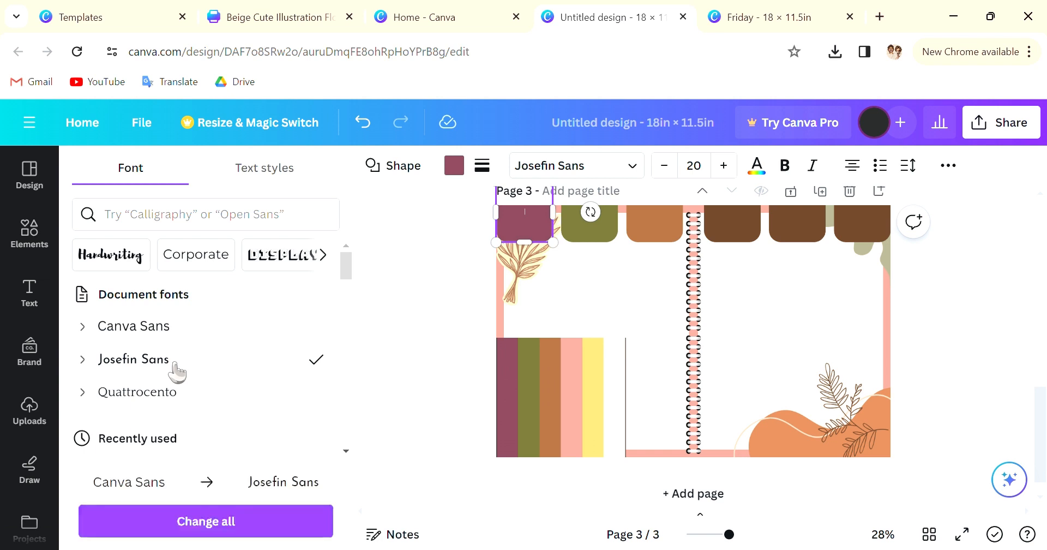
pyautogui.write('Weekly')
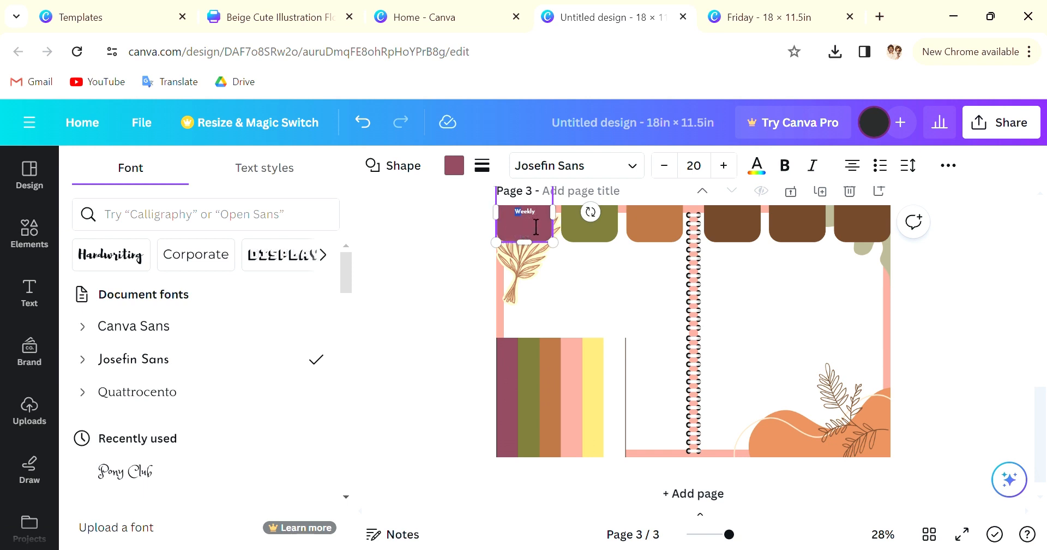
# Set the "Weekly" label's font size to 32.
pyautogui.hotkey('ctrl', 'a')
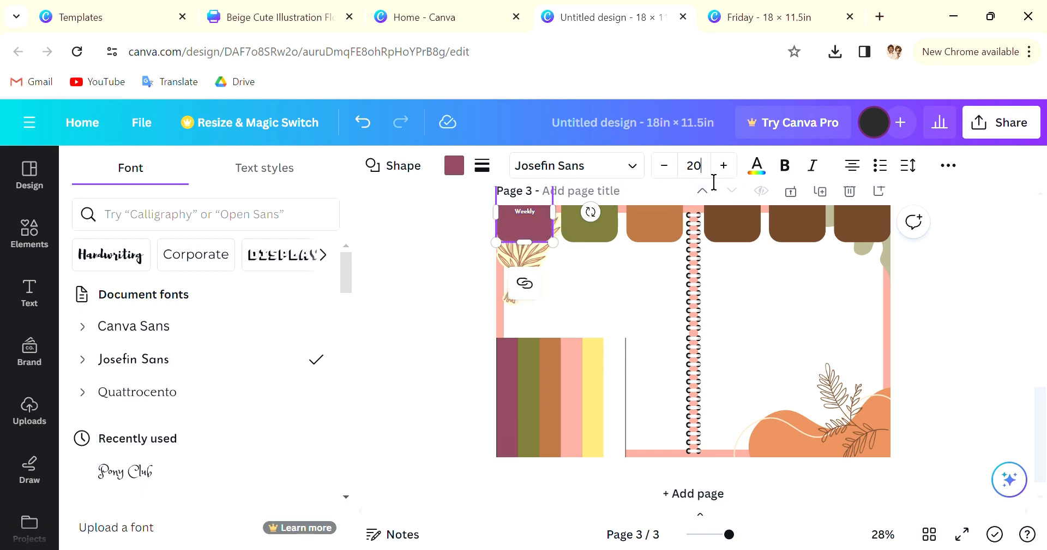
pyautogui.click(713, 182)
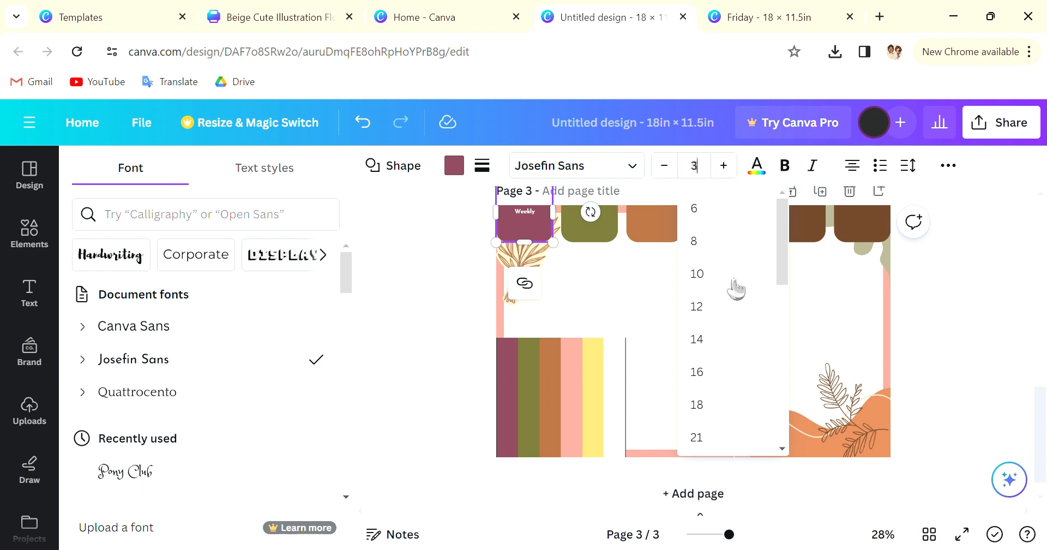
pyautogui.press('Return')
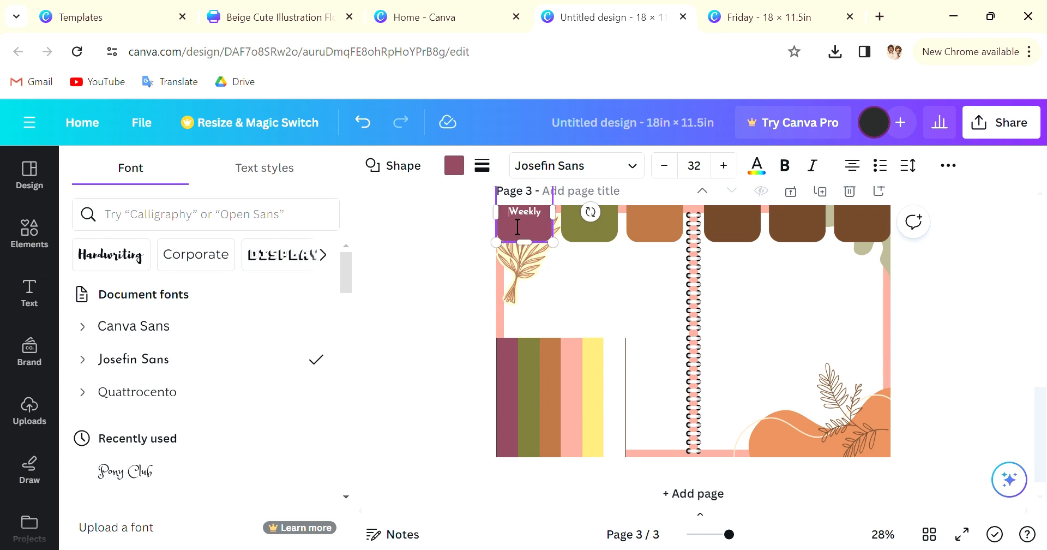
# Lower the "Weekly" label within its tab by adding a blank line above it and setting line spacing to 2.5.
pyautogui.press('Return')
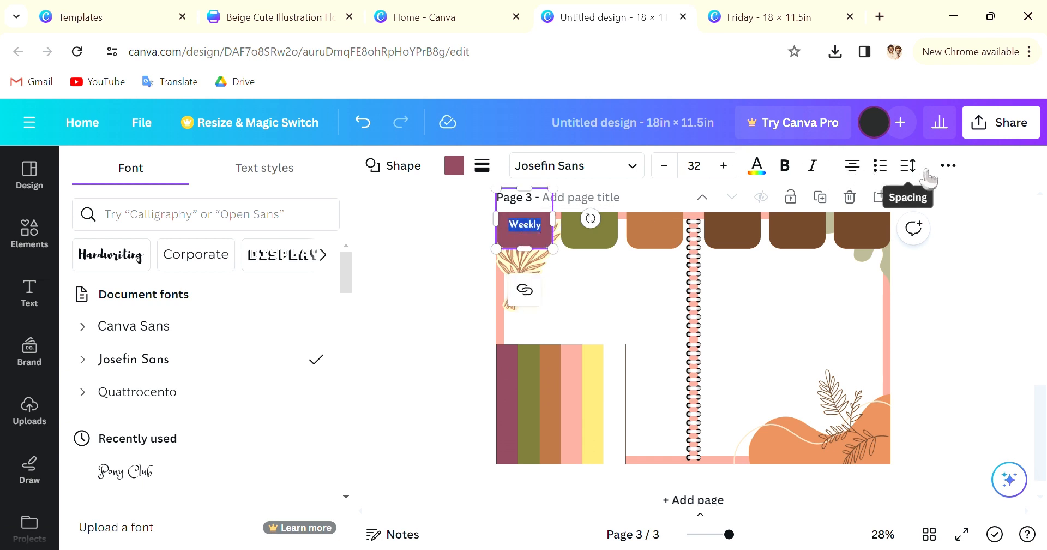
pyautogui.click(914, 167)
pyautogui.moveTo(920, 279); pyautogui.dragTo(1043, 295)
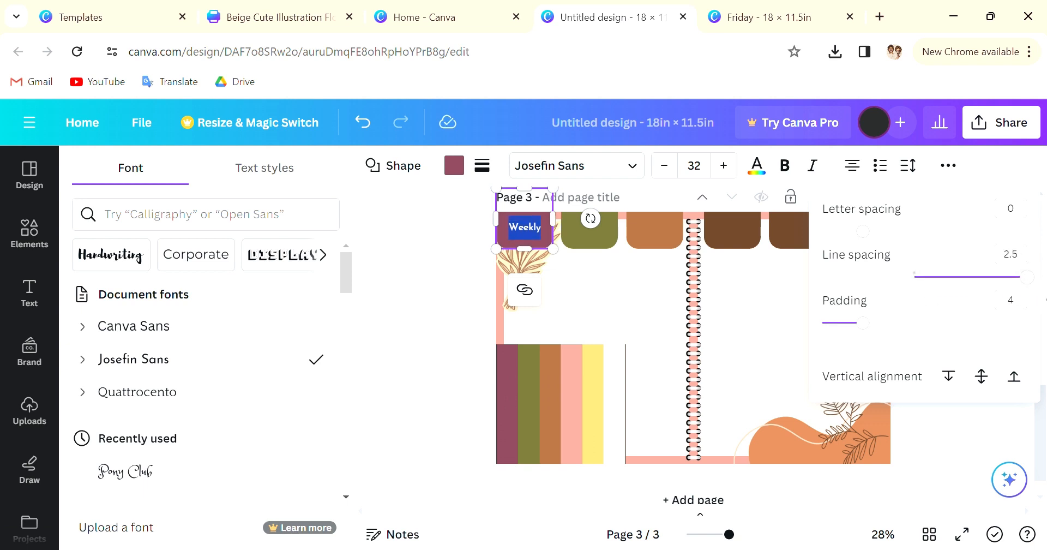
pyautogui.click(463, 357)
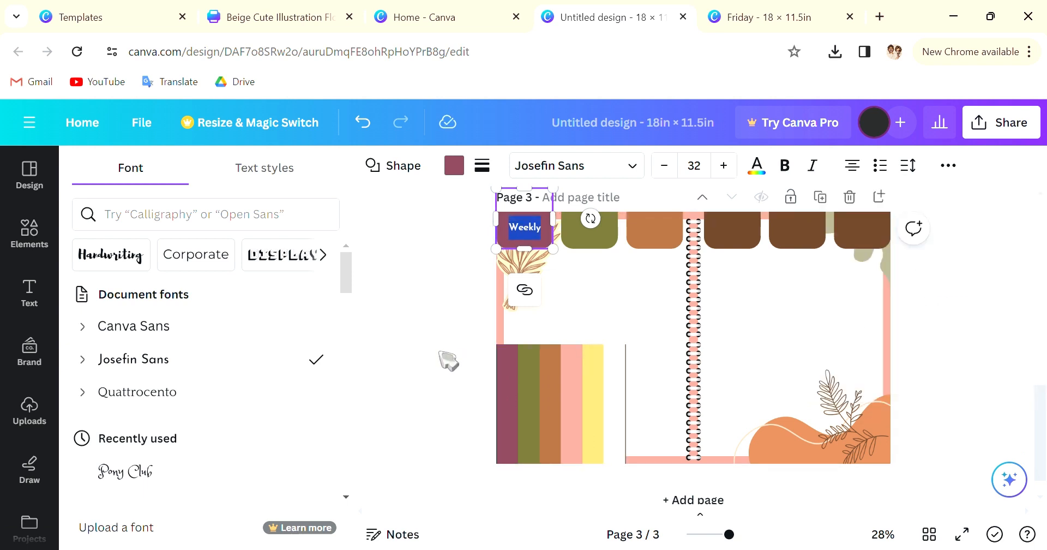
pyautogui.click(447, 355)
pyautogui.click(529, 238)
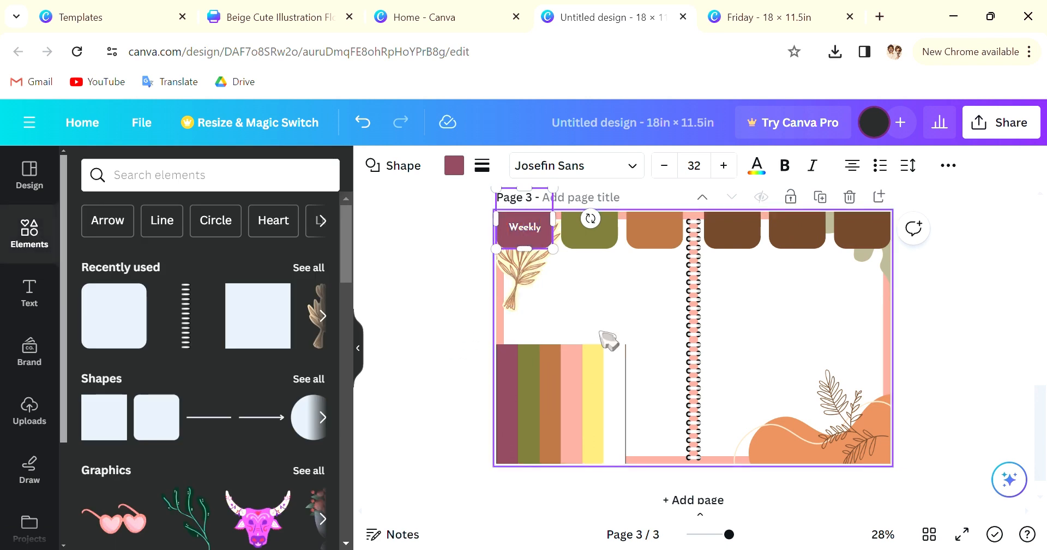
pyautogui.click(601, 332)
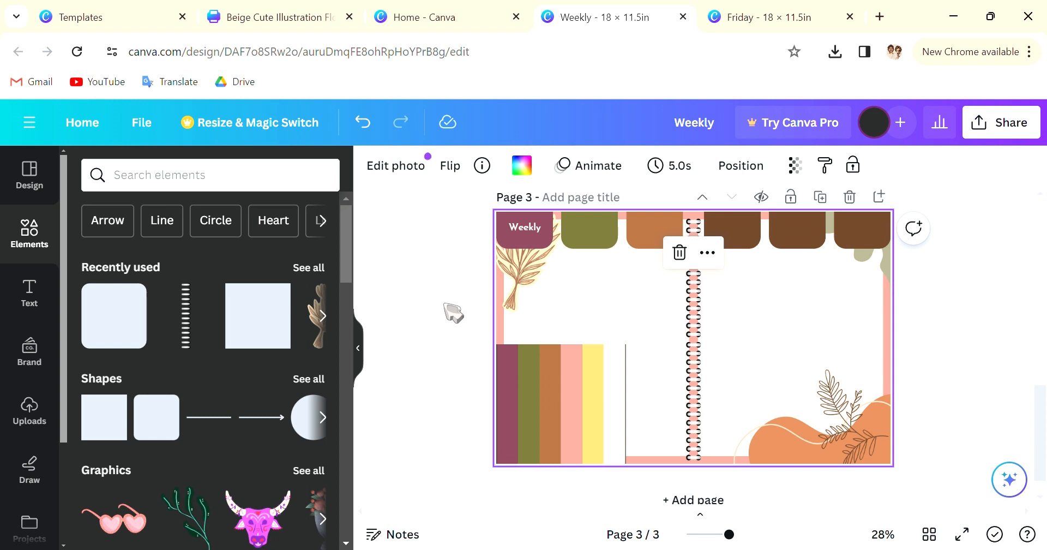
# Recolour the "Weekly" label with yellow sampled from the palette image, and delete that image from page 3.
pyautogui.click(523, 230)
pyautogui.click(523, 232)
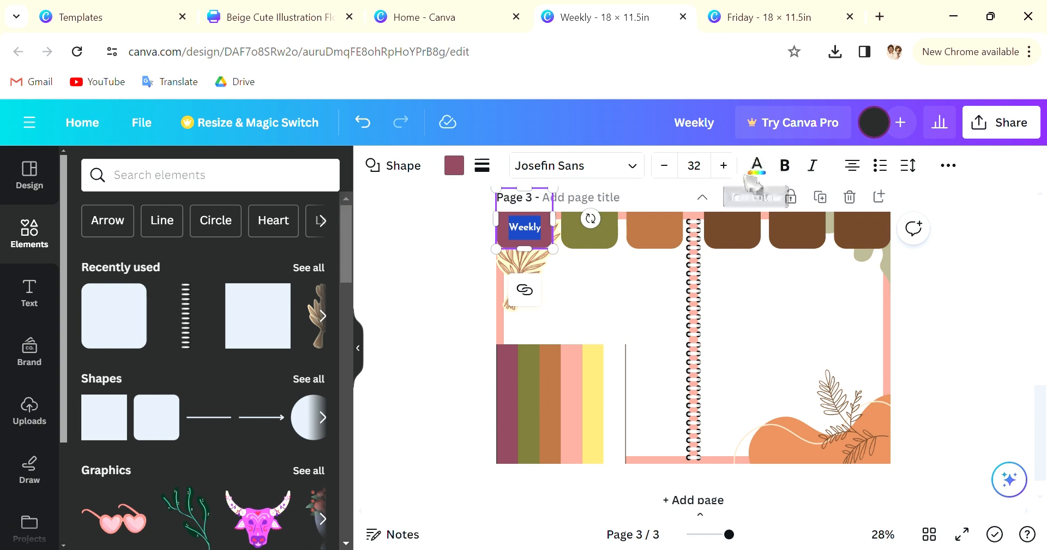
pyautogui.click(764, 174)
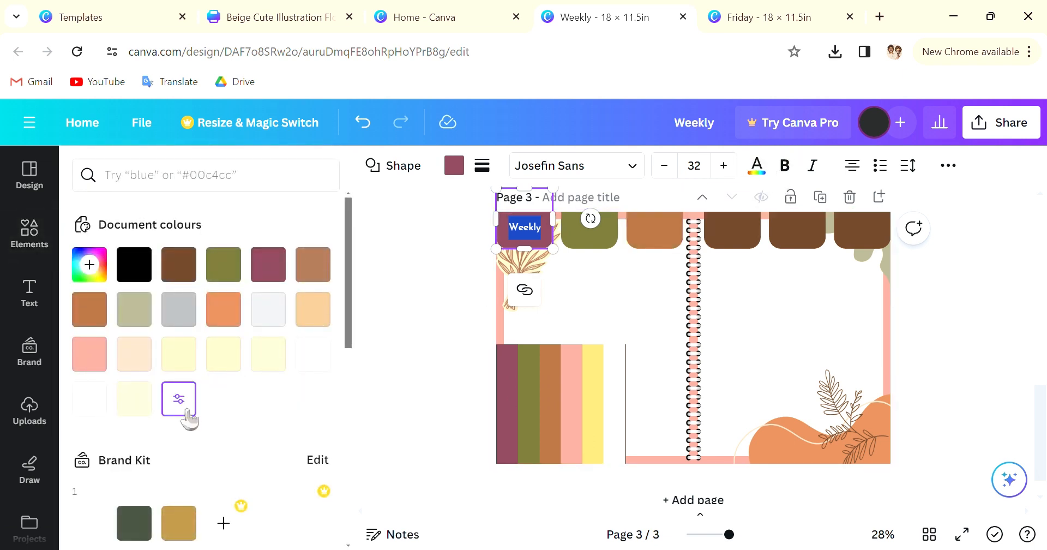
pyautogui.click(89, 264)
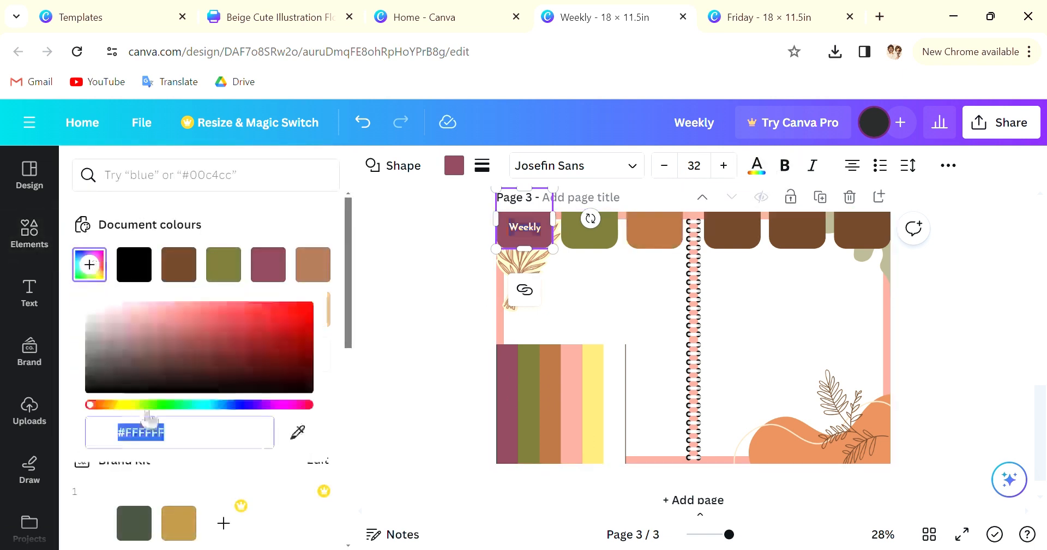
pyautogui.click(306, 443)
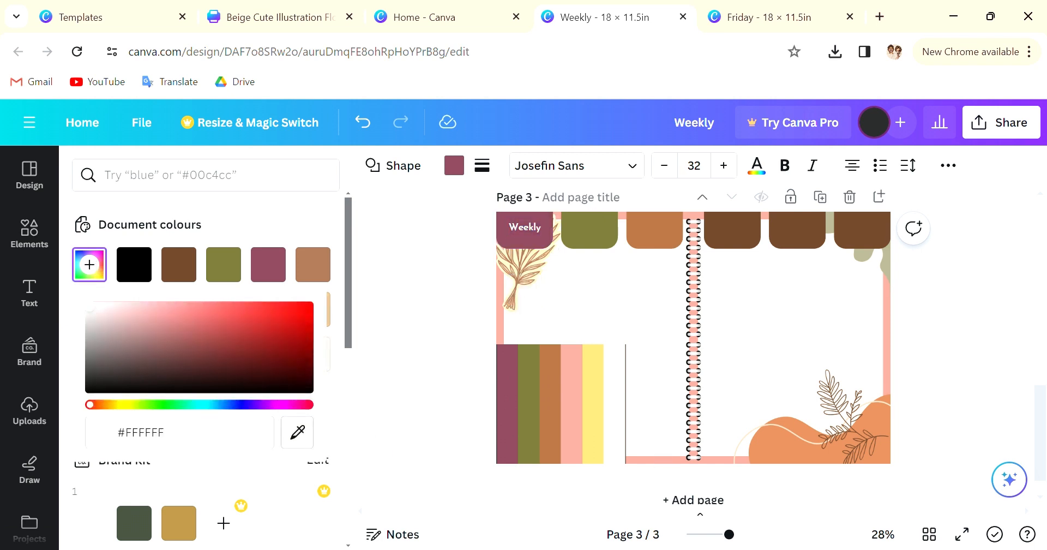
pyautogui.click(594, 408)
pyautogui.click(648, 358)
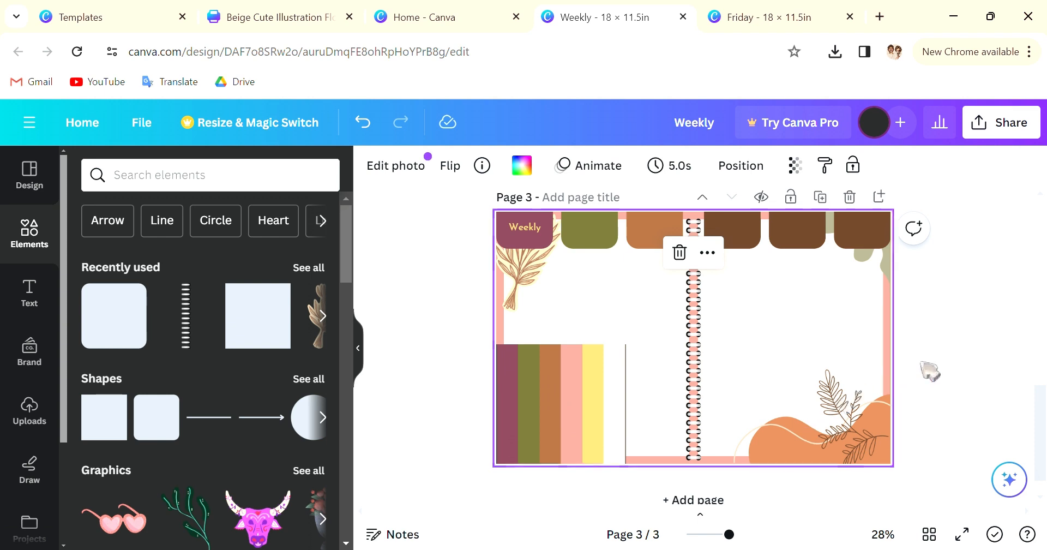
pyautogui.click(573, 394)
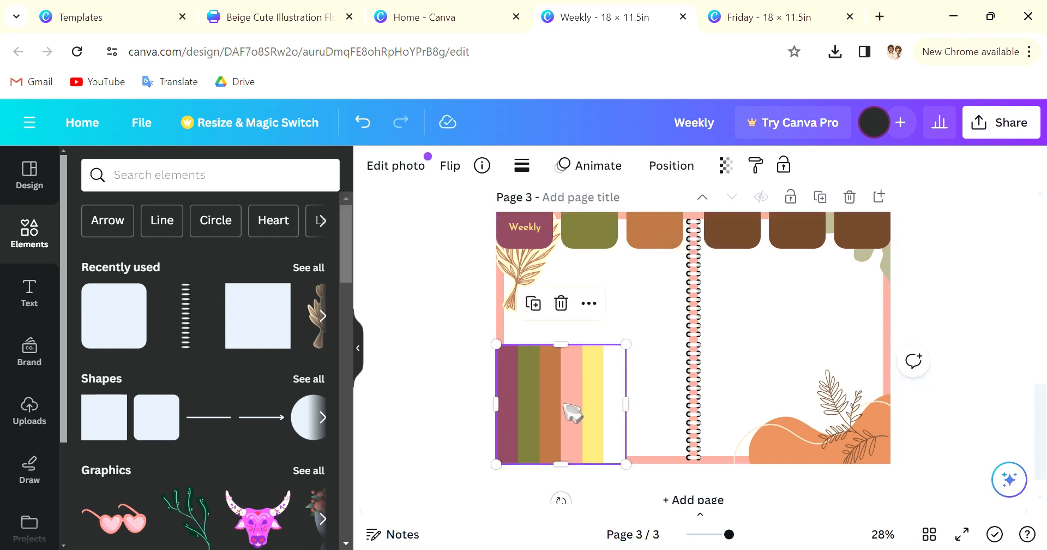
pyautogui.press('Delete')
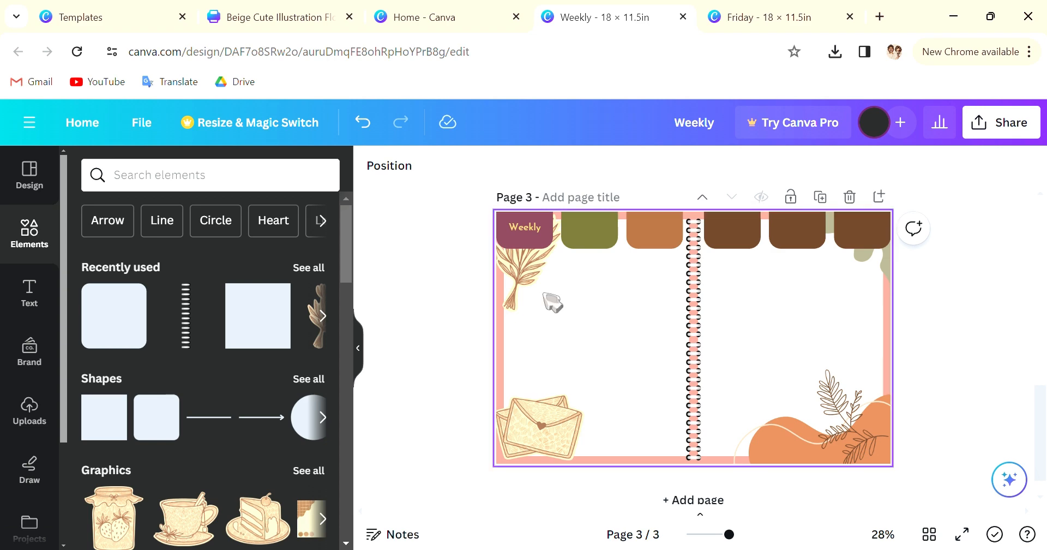
# Review the labelled tabs and weekly layout on page 2 of the Friday design, and return to the planner templates search.
pyautogui.click(758, 20)
pyautogui.scroll(5, 645, 368)
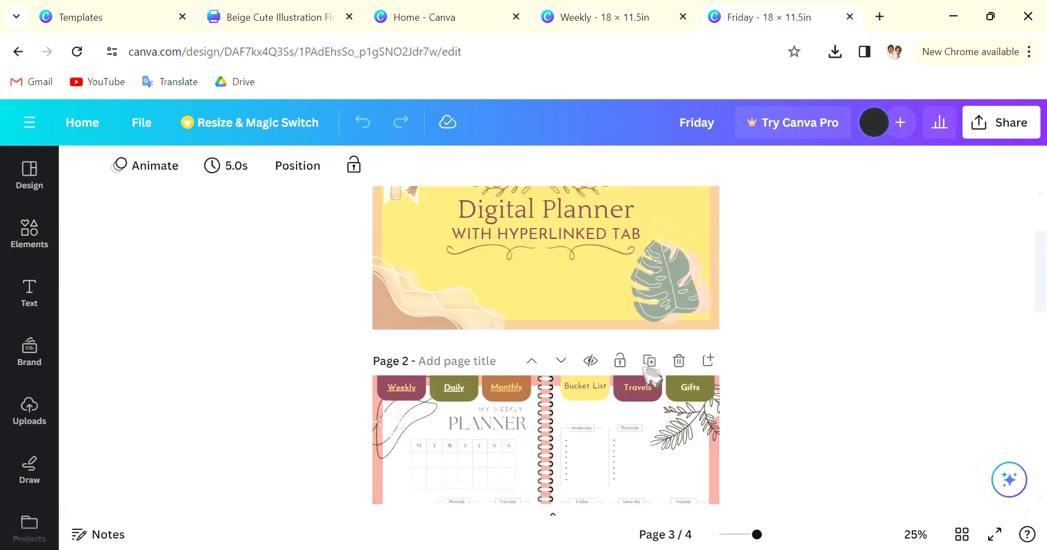
pyautogui.scroll(-3, 645, 372)
pyautogui.scroll(3, 651, 380)
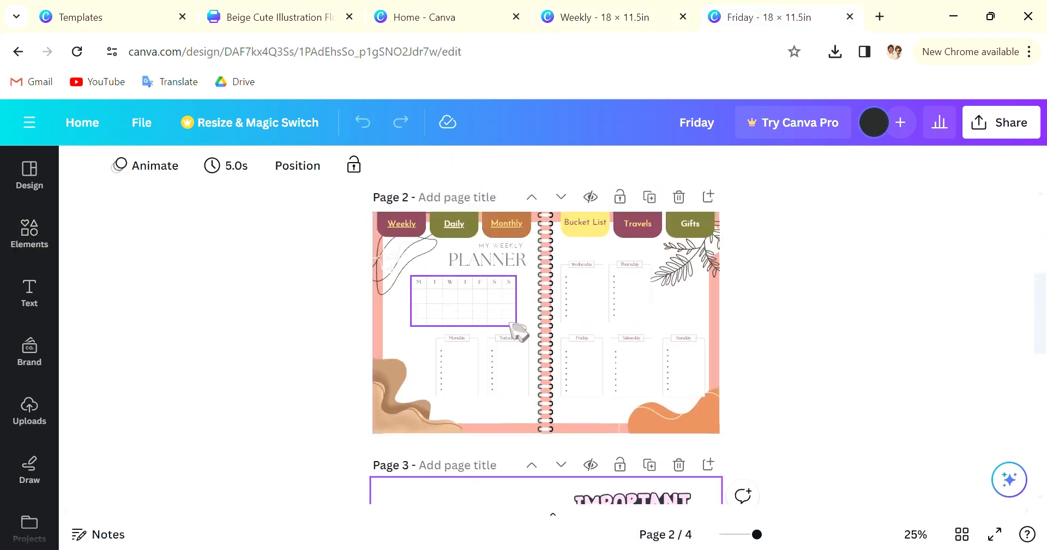
pyautogui.click(604, 23)
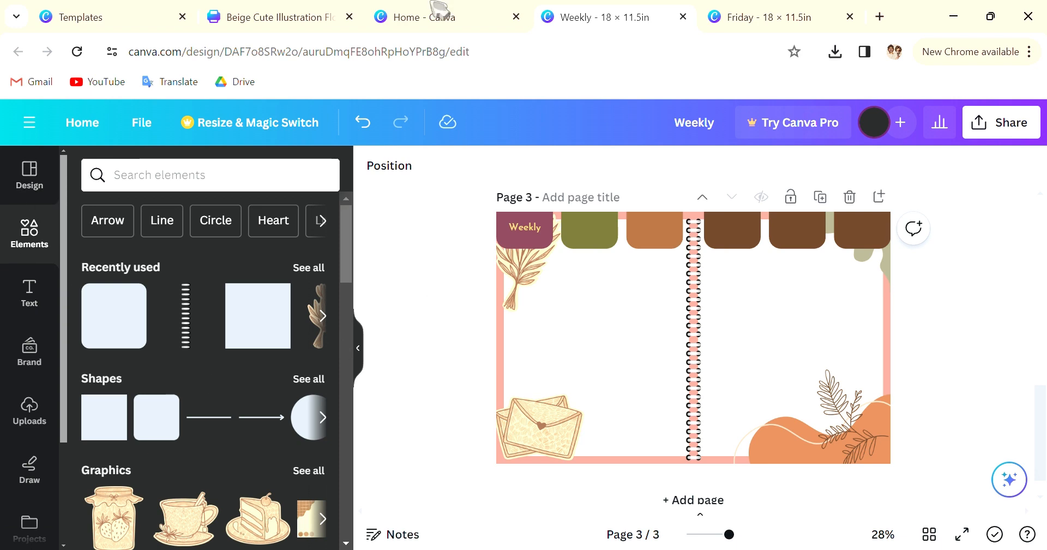
pyautogui.click(117, 15)
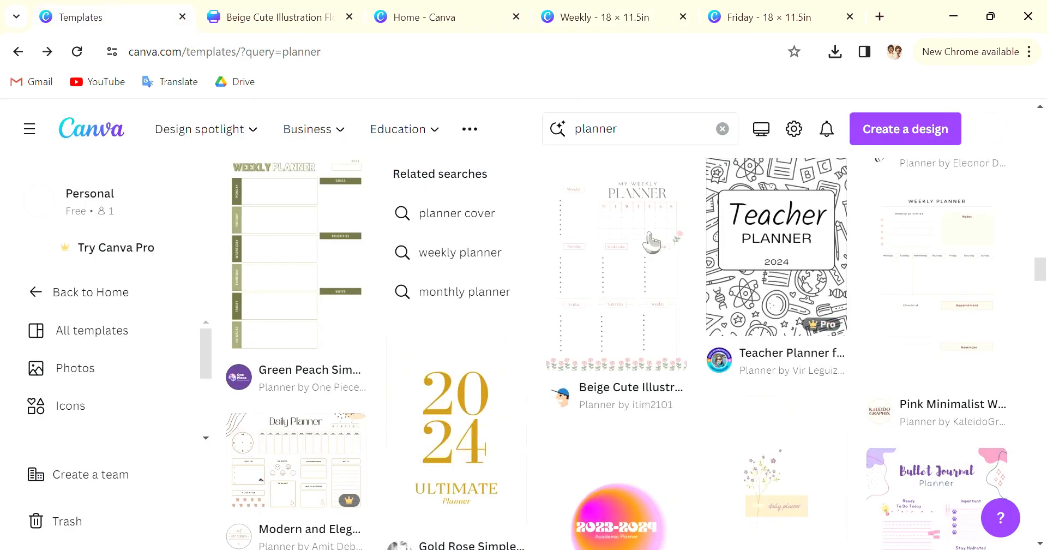
# Open the Beige Cute Illustration Flower Weekly Planner template as an editable design.
pyautogui.click(626, 275)
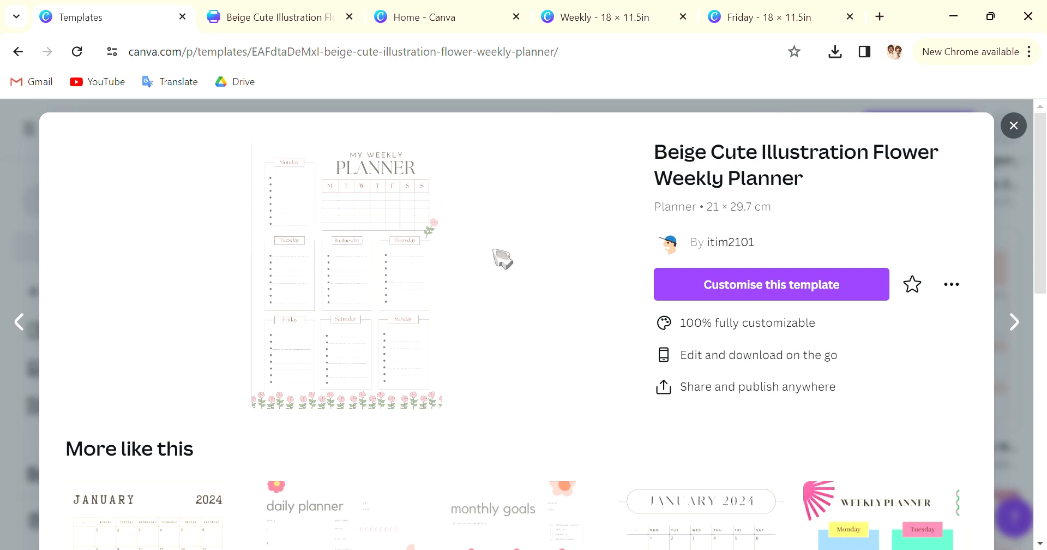
pyautogui.click(692, 295)
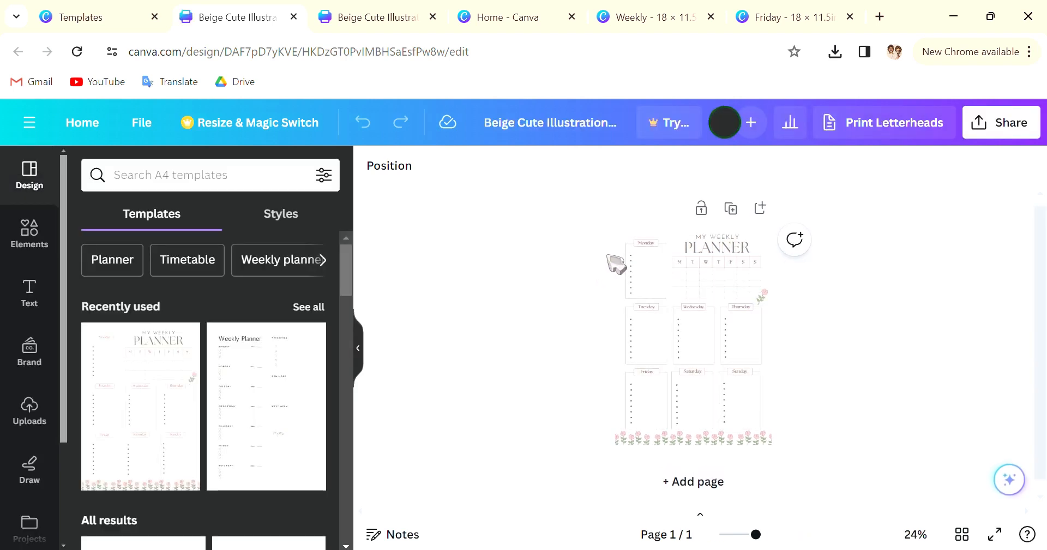
pyautogui.moveTo(682, 255); pyautogui.dragTo(737, 293)
pyautogui.moveTo(596, 228); pyautogui.dragTo(732, 386)
pyautogui.rightClick(726, 378)
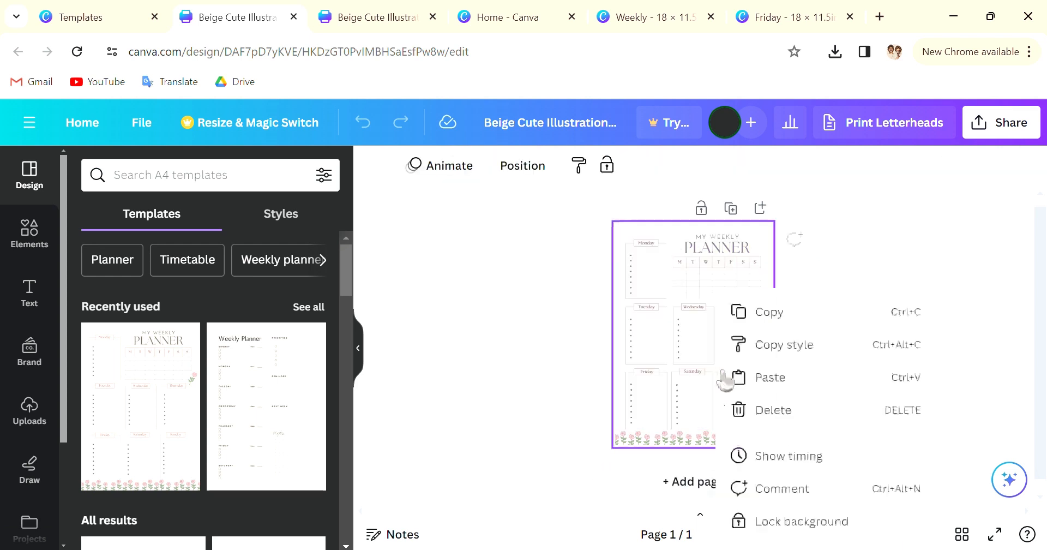
pyautogui.click(761, 312)
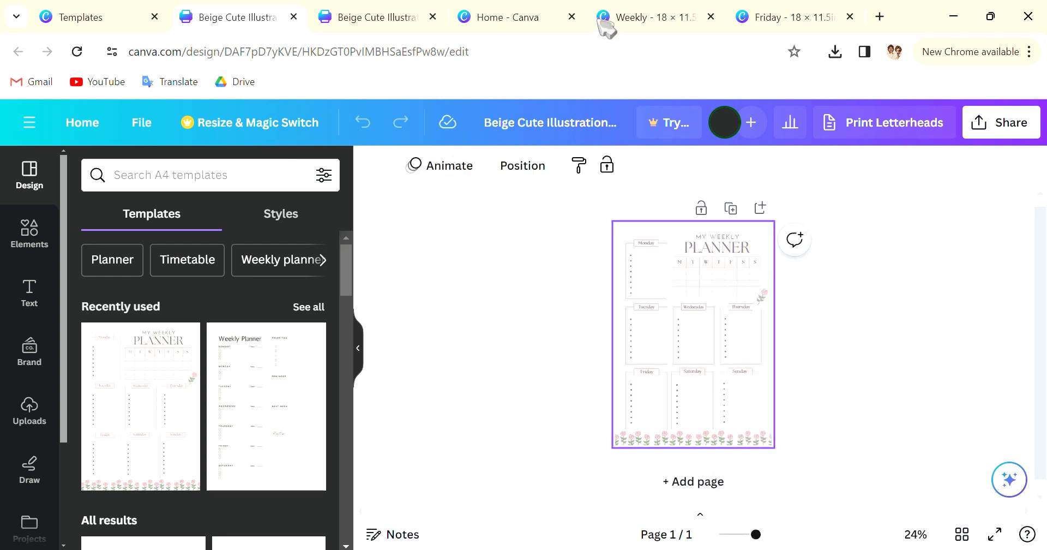
pyautogui.click(690, 16)
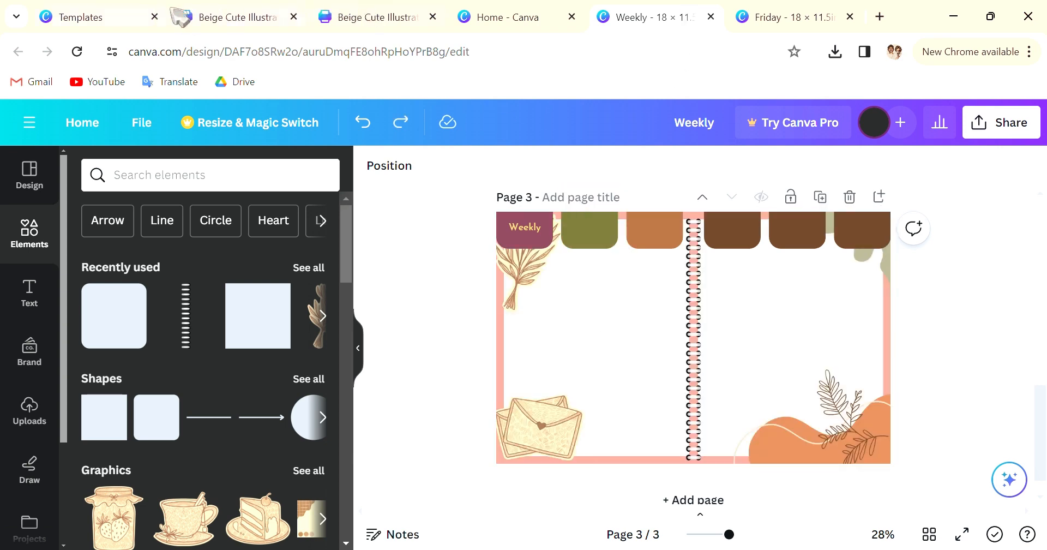
pyautogui.click(245, 10)
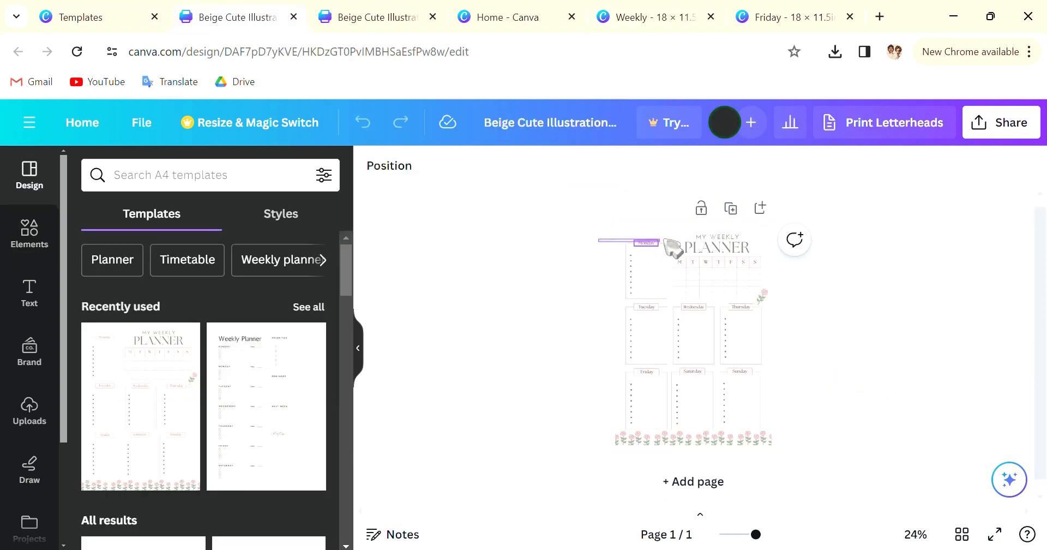
pyautogui.moveTo(665, 239); pyautogui.dragTo(730, 240)
pyautogui.click(529, 254)
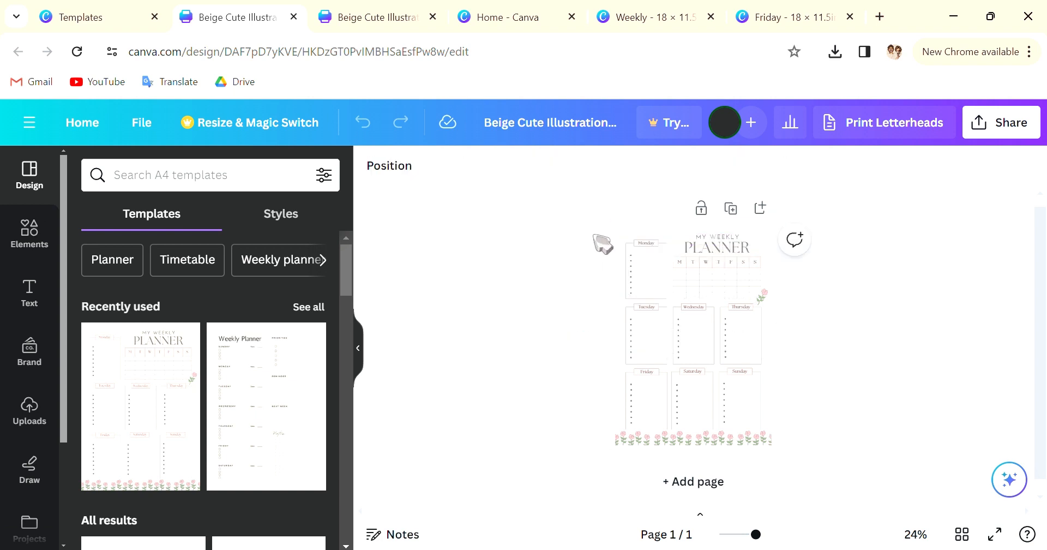
# Copy the day boxes, weekday table and title from the template and paste them onto page 3 of the Weekly design.
pyautogui.moveTo(591, 236); pyautogui.dragTo(744, 408)
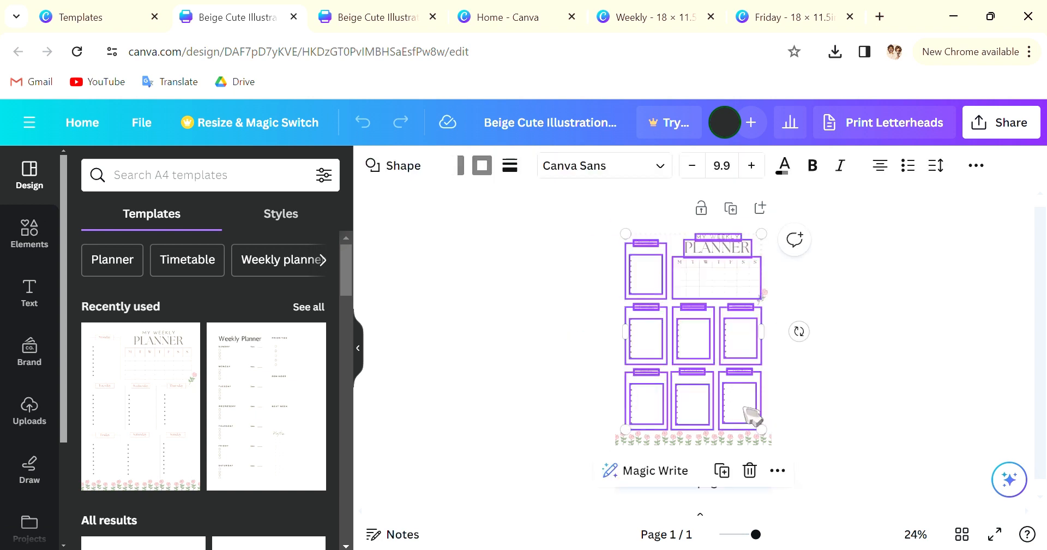
pyautogui.rightClick(703, 391)
pyautogui.click(790, 131)
pyautogui.click(650, 17)
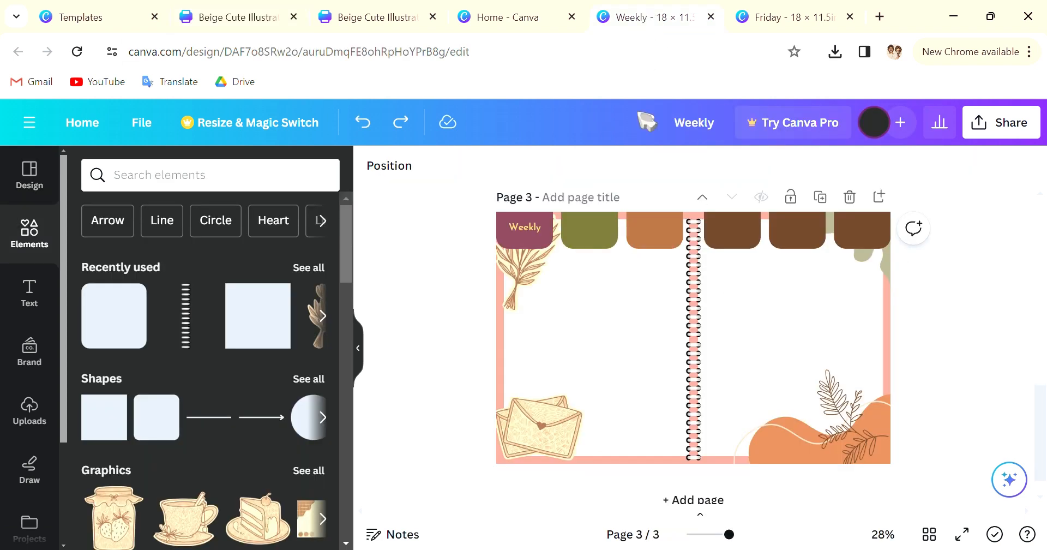
pyautogui.rightClick(689, 273)
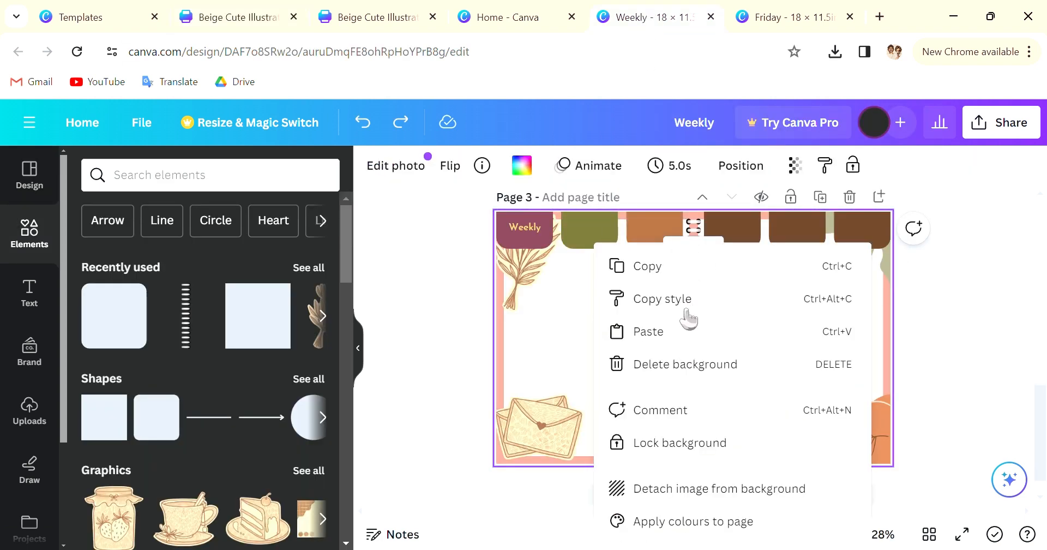
pyautogui.click(688, 338)
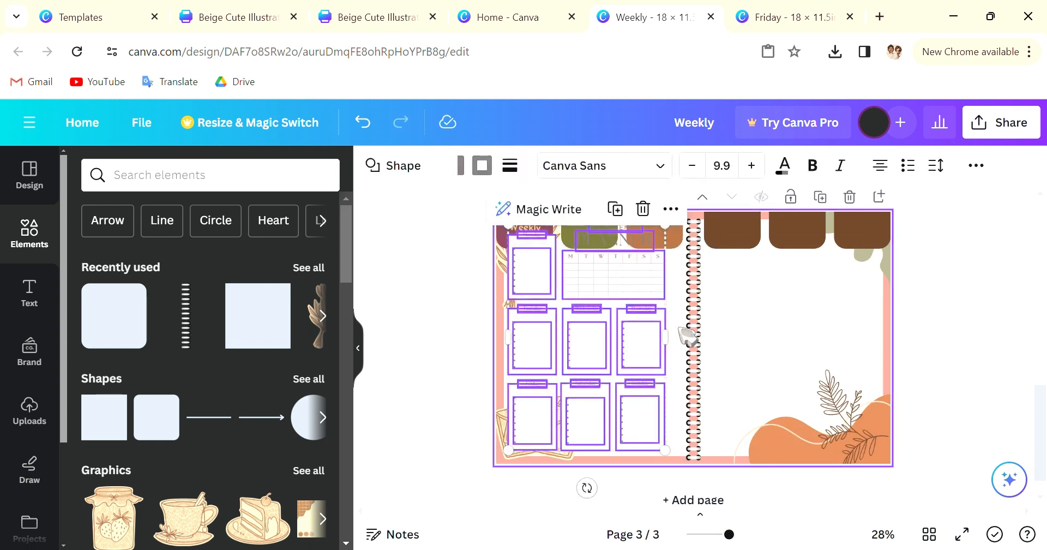
pyautogui.click(690, 338)
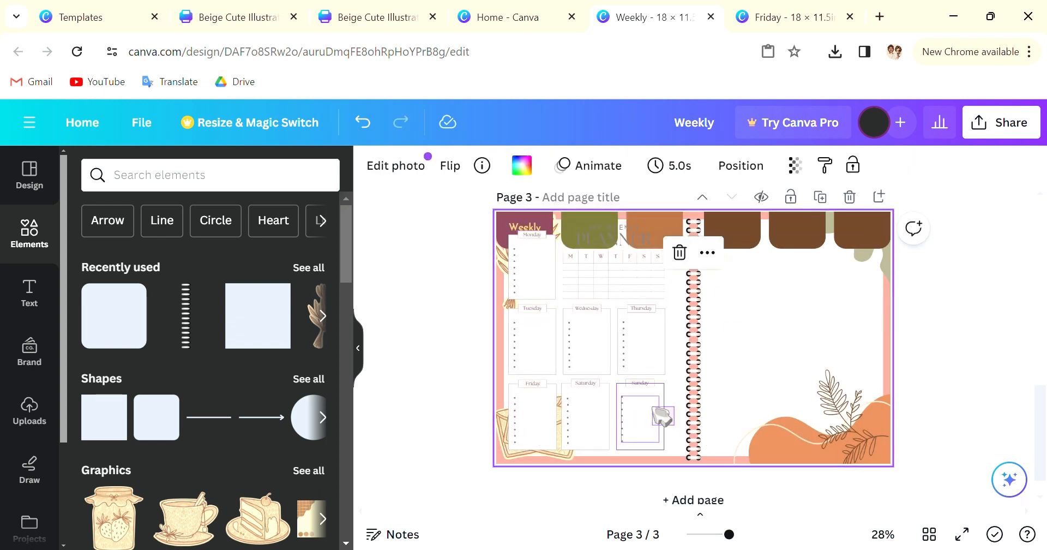
# Spread out the day boxes on page 3, with Wednesday to Sunday in two rows on the right-hand planner page and Tuesday at the lower left-hand page.
pyautogui.moveTo(630, 386); pyautogui.dragTo(508, 386)
pyautogui.moveTo(586, 425); pyautogui.dragTo(793, 400)
pyautogui.moveTo(629, 400); pyautogui.dragTo(597, 349)
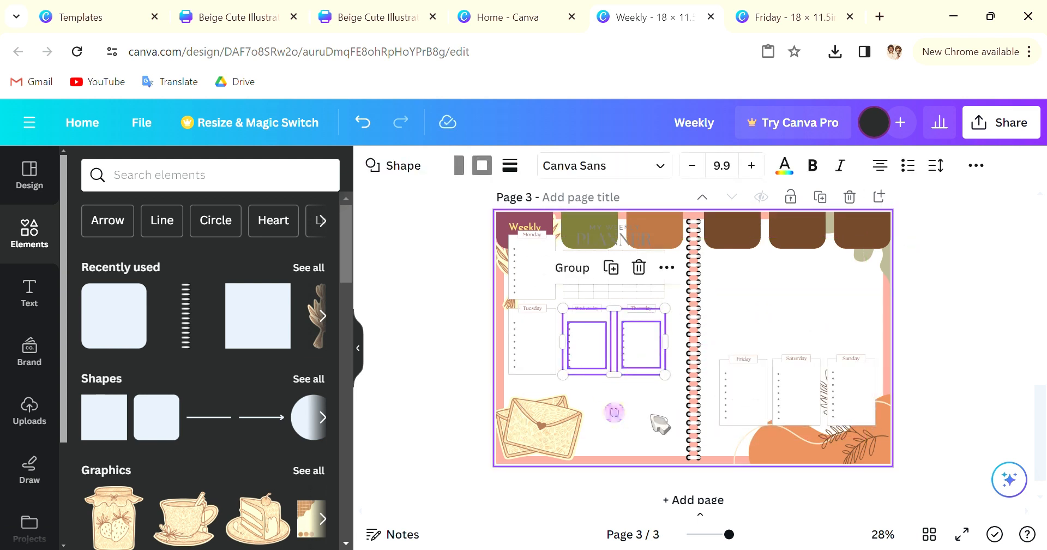
pyautogui.moveTo(648, 399); pyautogui.dragTo(571, 309)
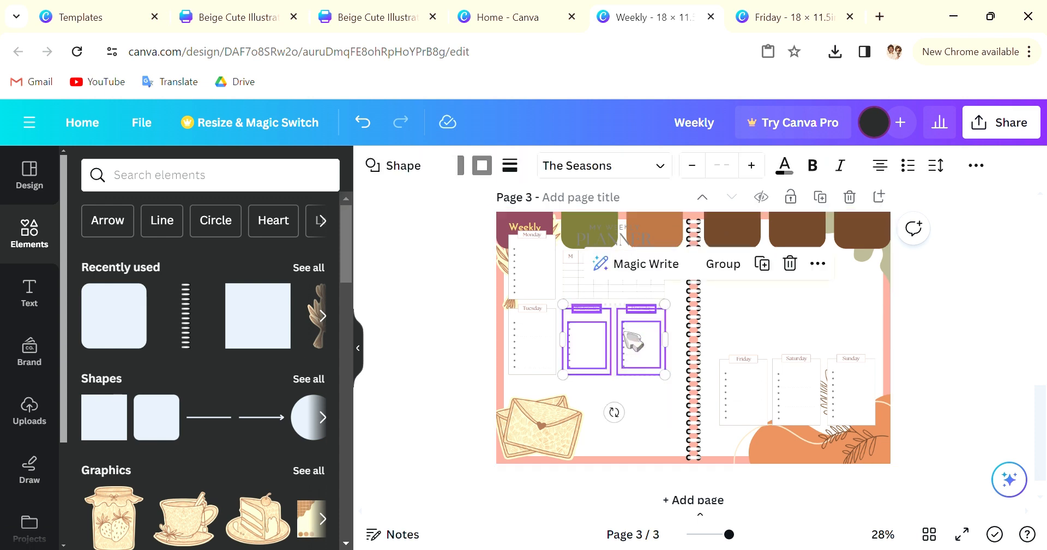
pyautogui.moveTo(639, 359); pyautogui.dragTo(798, 321)
pyautogui.click(671, 370)
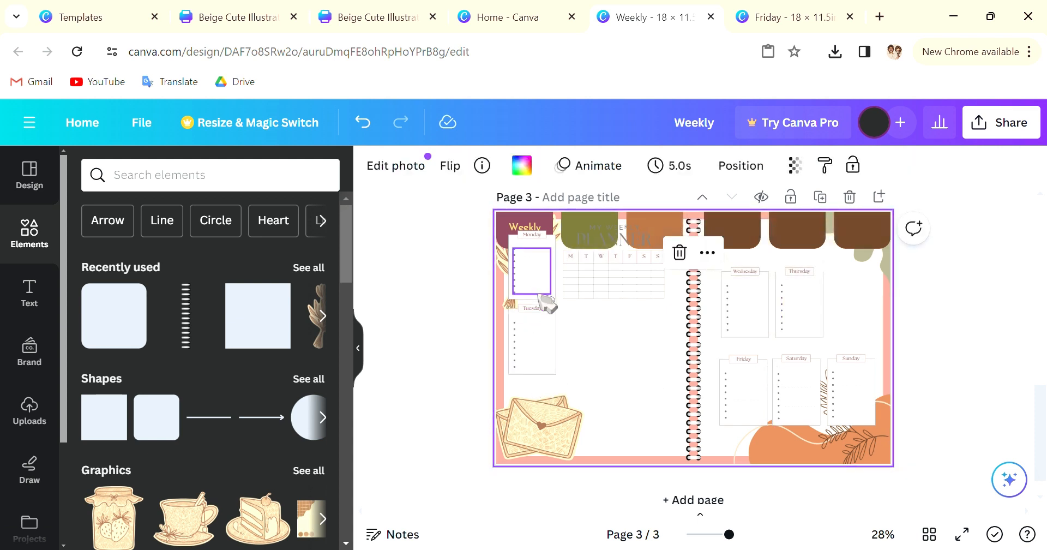
pyautogui.moveTo(576, 349); pyautogui.dragTo(664, 421)
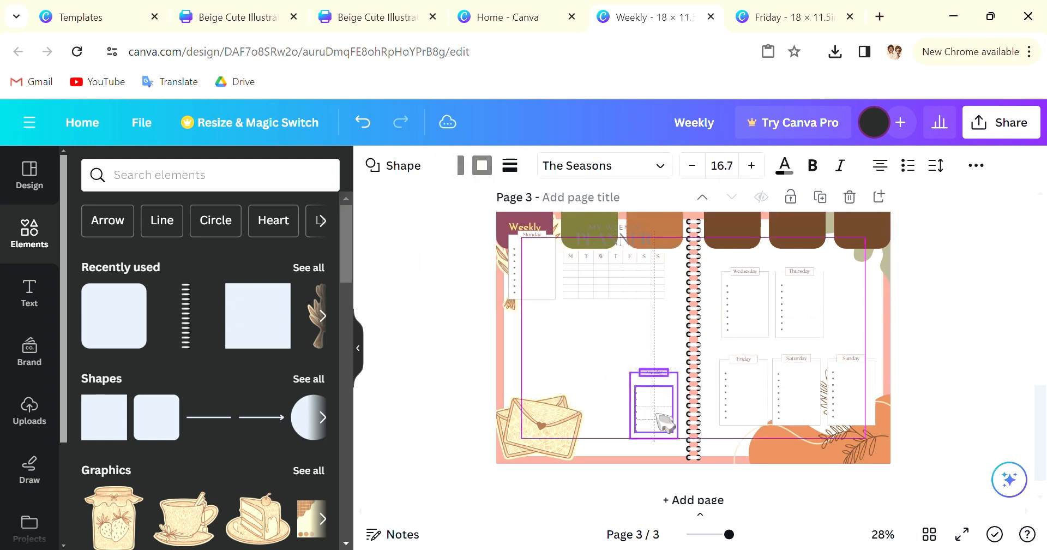
# Try to move the Monday box down, away from the Weekly tab.
pyautogui.click(529, 344)
pyautogui.moveTo(530, 344); pyautogui.dragTo(529, 239)
pyautogui.moveTo(530, 284); pyautogui.dragTo(539, 326)
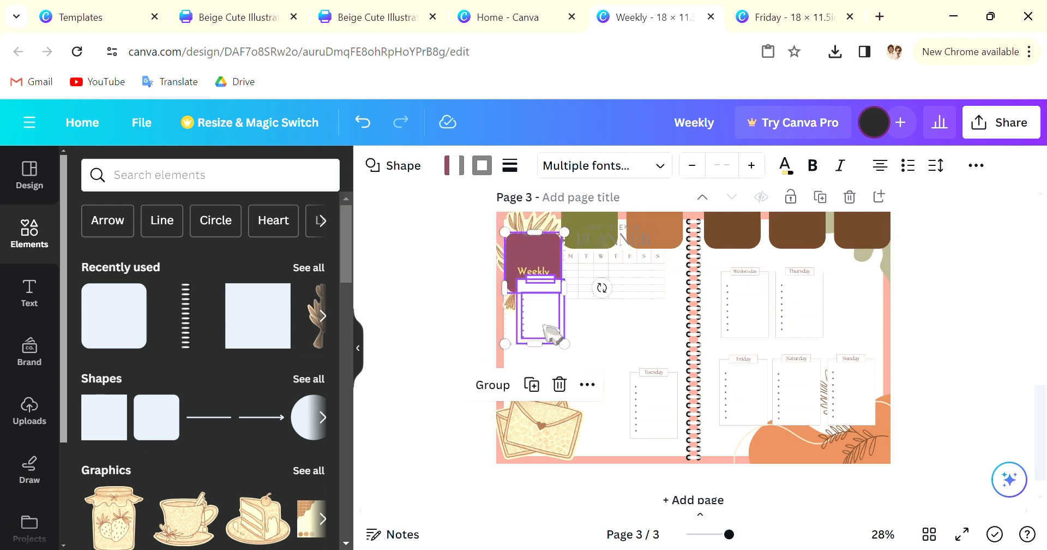
pyautogui.hotkey('ctrl', 'z')
# Delete the Monday box with its lines, frame and label from below the Weekly tab.
pyautogui.click(537, 310)
pyautogui.click(529, 282)
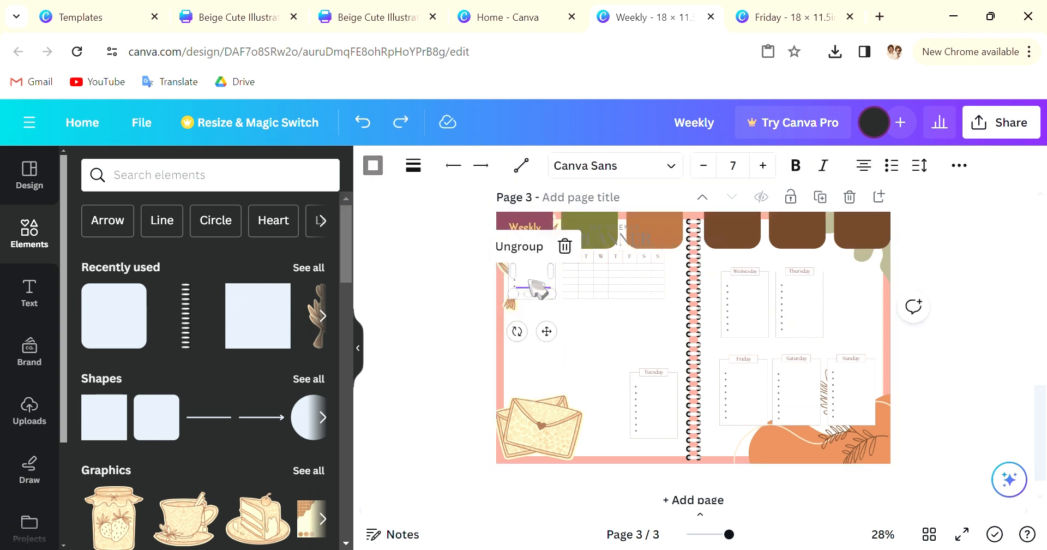
pyautogui.press('Delete')
pyautogui.press('Delete')
pyautogui.click(544, 299)
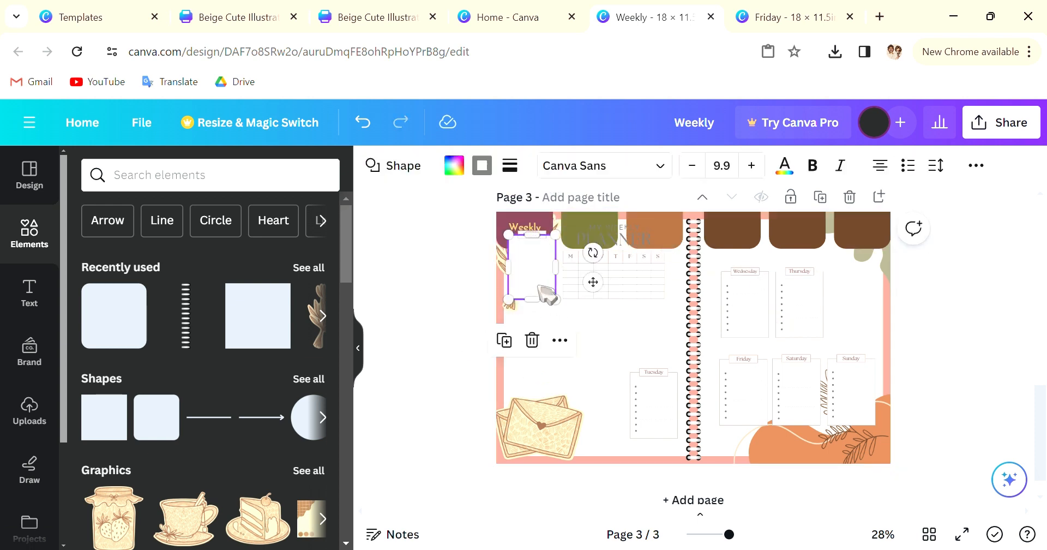
pyautogui.press('Delete')
pyautogui.click(533, 237)
pyautogui.press('Delete')
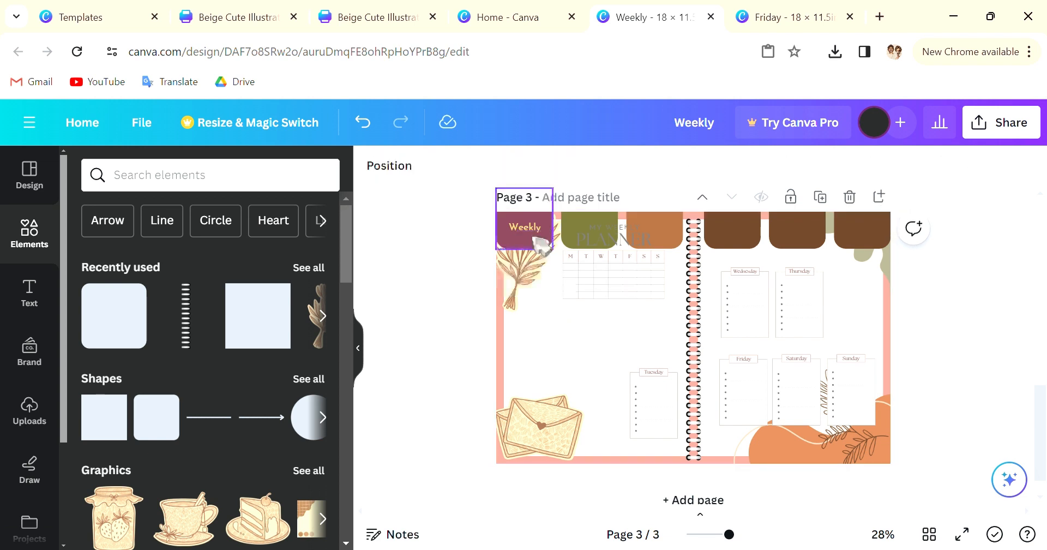
# Duplicate the complete Tuesday box and place the copy directly to its left.
pyautogui.click(622, 391)
pyautogui.click(666, 420)
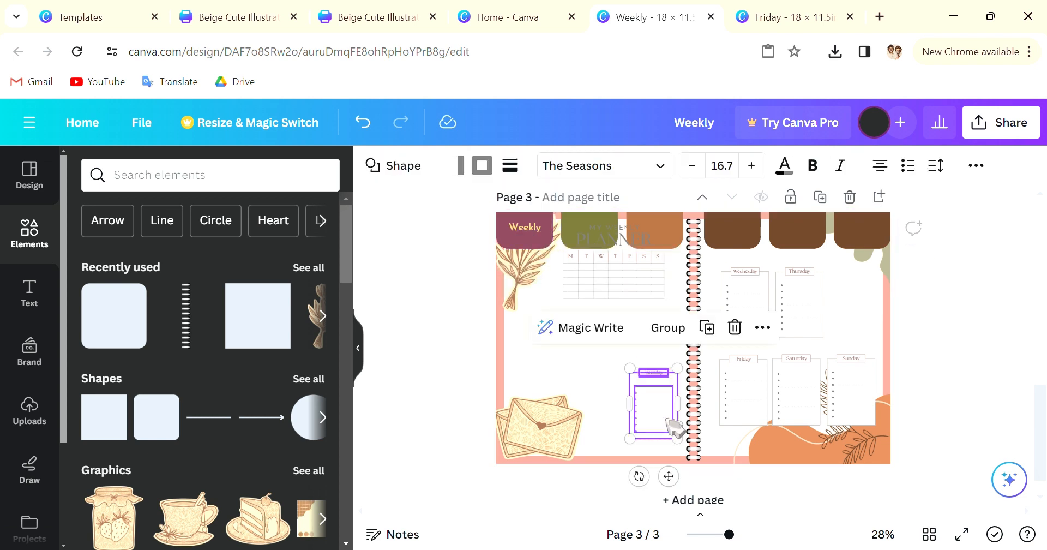
pyautogui.click(709, 327)
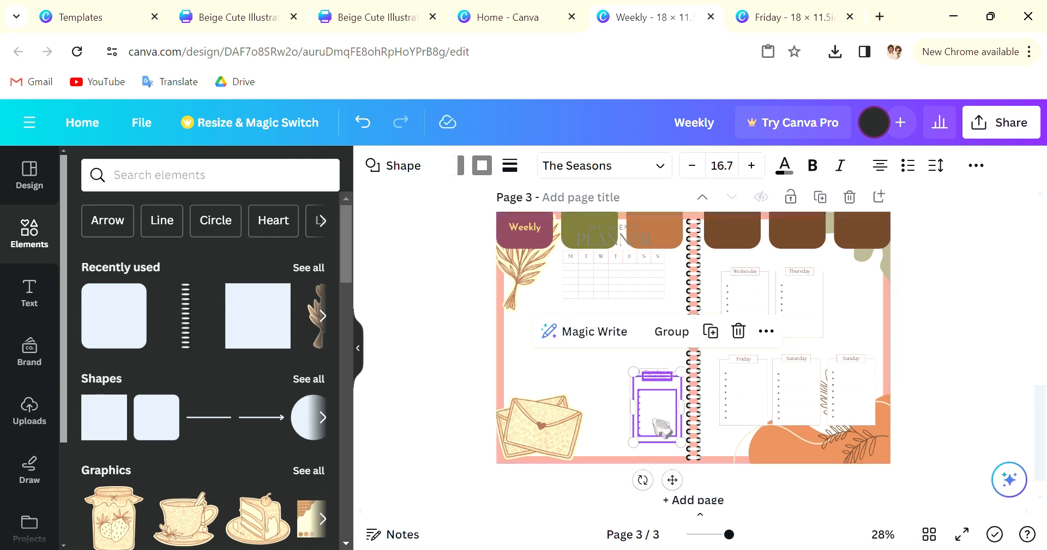
pyautogui.moveTo(662, 428); pyautogui.dragTo(600, 420)
pyautogui.click(648, 364)
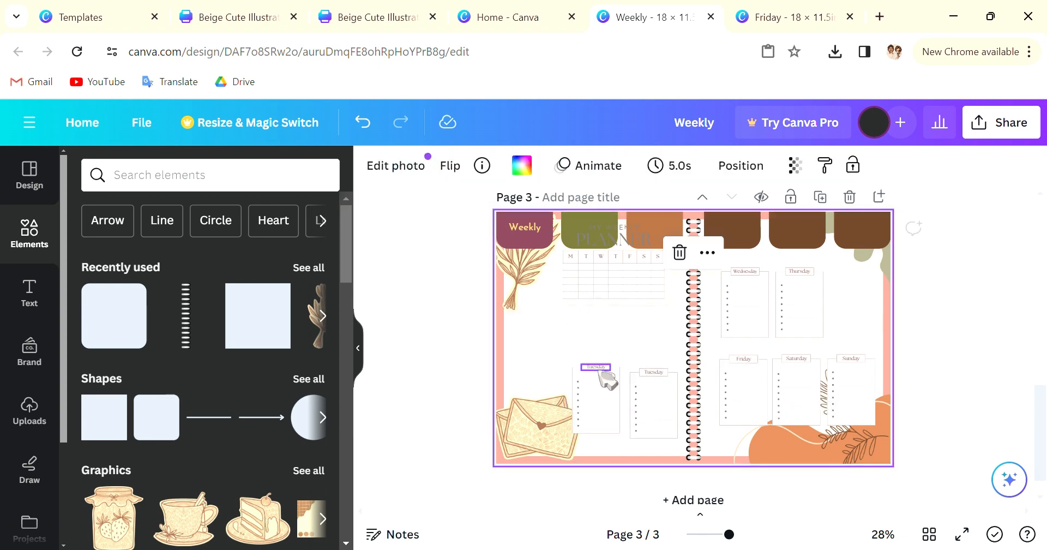
# Change the heading of the duplicated day box to "Monday".
pyautogui.scroll(1, 610, 369)
pyautogui.scroll(2, 611, 369)
pyautogui.click(573, 369)
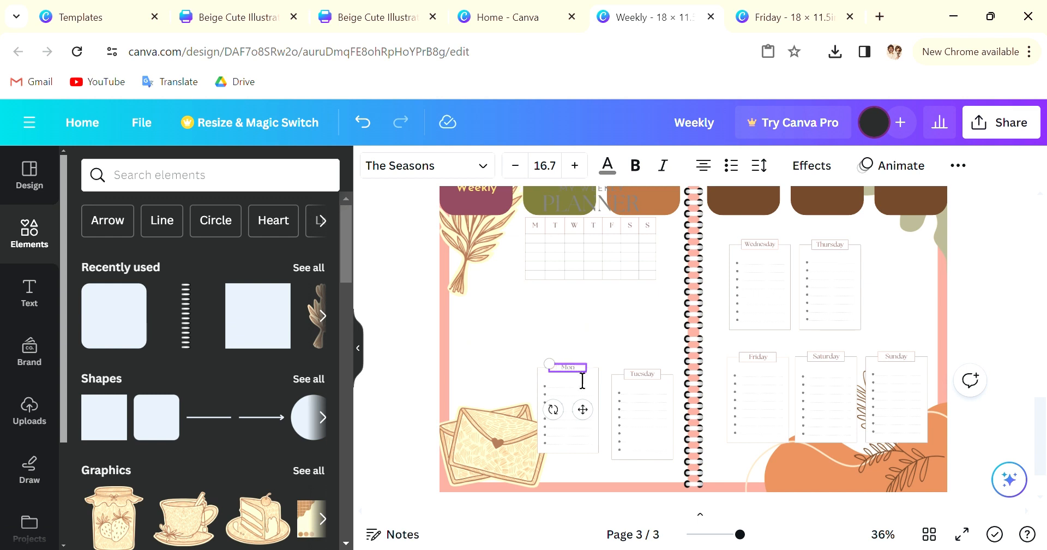
pyautogui.click(598, 354)
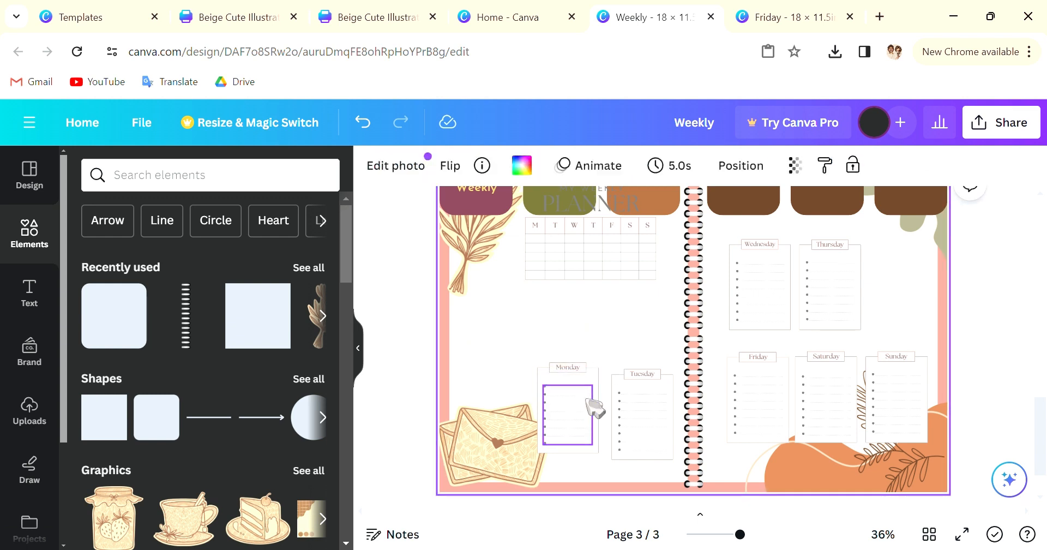
# Align the whole Monday box level with the Tuesday box beside it.
pyautogui.moveTo(645, 355); pyautogui.dragTo(686, 545)
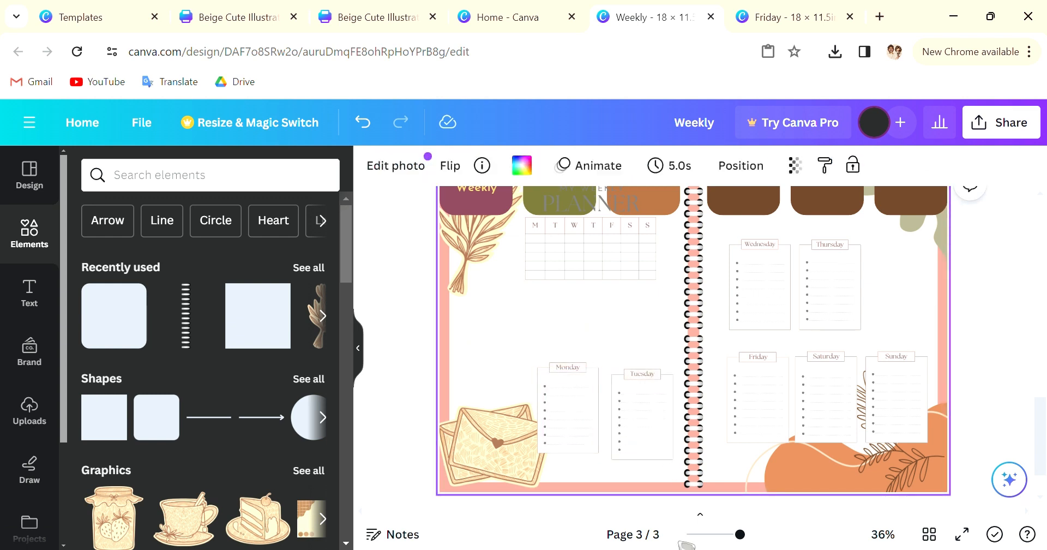
pyautogui.click(564, 402)
pyautogui.moveTo(535, 342); pyautogui.dragTo(580, 428)
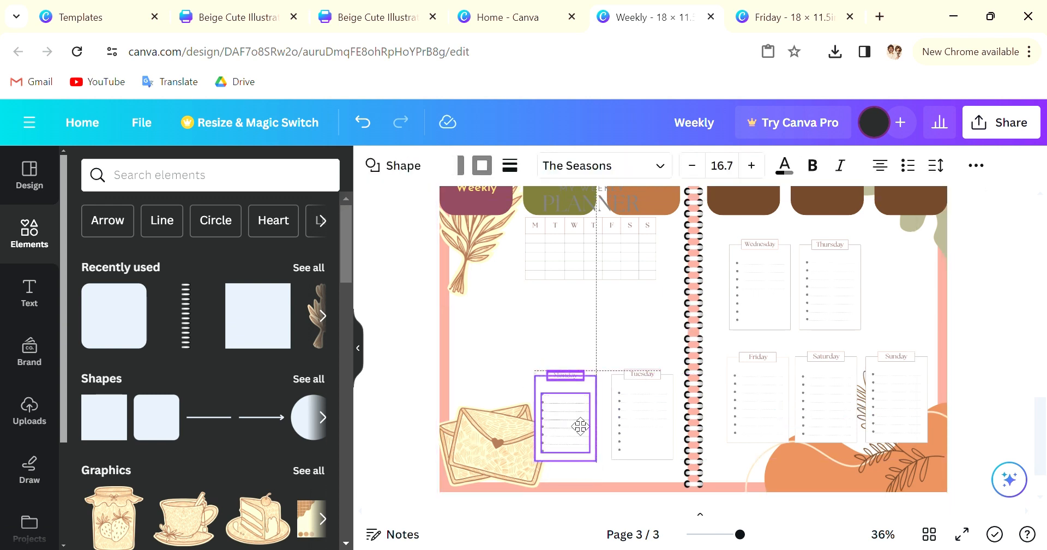
pyautogui.click(508, 368)
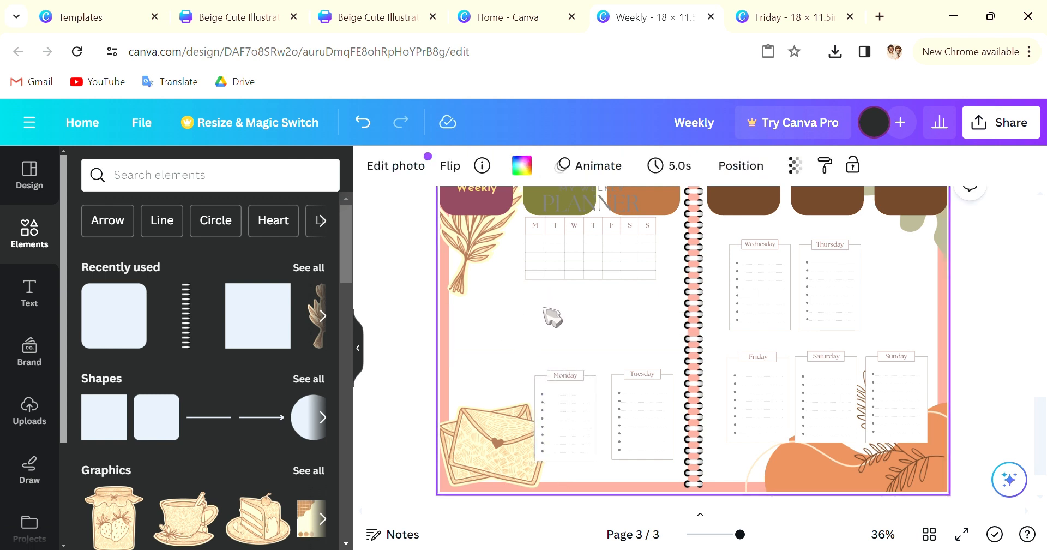
# Move the weekday table down to just above the Monday and Tuesday boxes and enlarge it to span most of the left-hand page.
pyautogui.moveTo(544, 308); pyautogui.dragTo(590, 232)
pyautogui.click(599, 248)
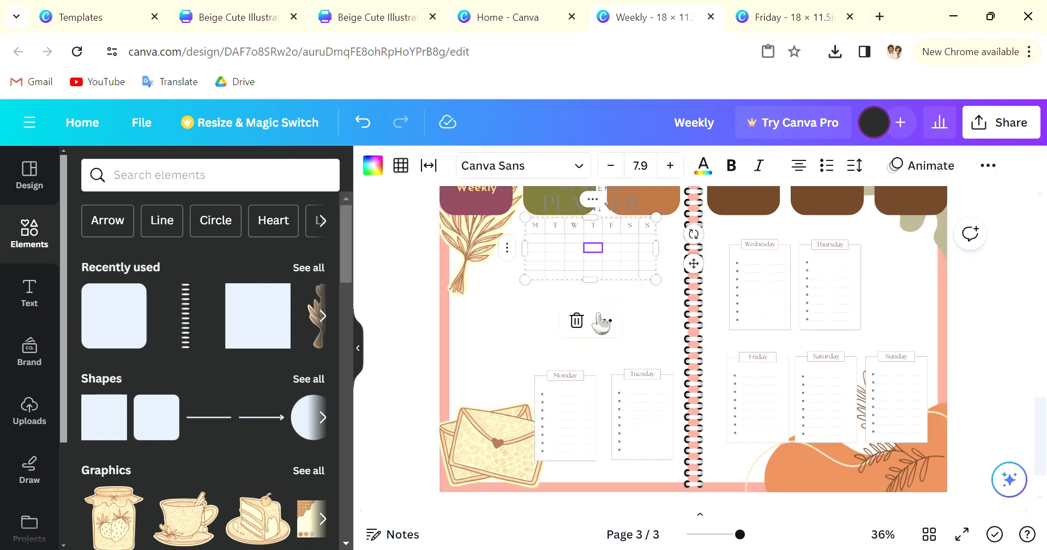
pyautogui.click(646, 300)
pyautogui.moveTo(649, 312); pyautogui.dragTo(548, 228)
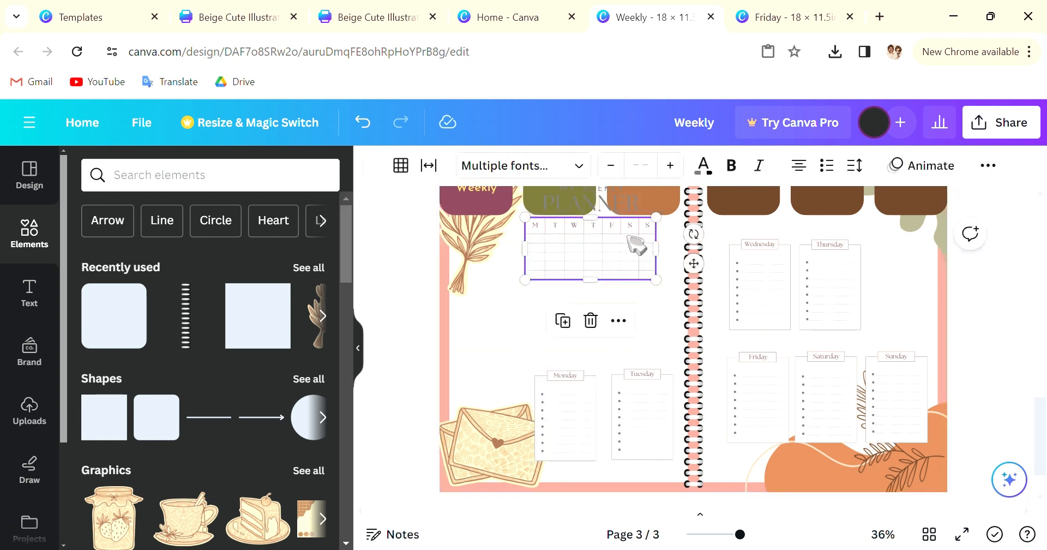
pyautogui.moveTo(694, 264); pyautogui.dragTo(687, 338)
pyautogui.moveTo(511, 280); pyautogui.dragTo(475, 261)
pyautogui.moveTo(692, 333); pyautogui.dragTo(702, 355)
pyautogui.click(722, 451)
# Move the "PLANNER" and "MY WEEKLY" title texts off the coloured tabs into the space above the weekday table.
pyautogui.scroll(2, 709, 436)
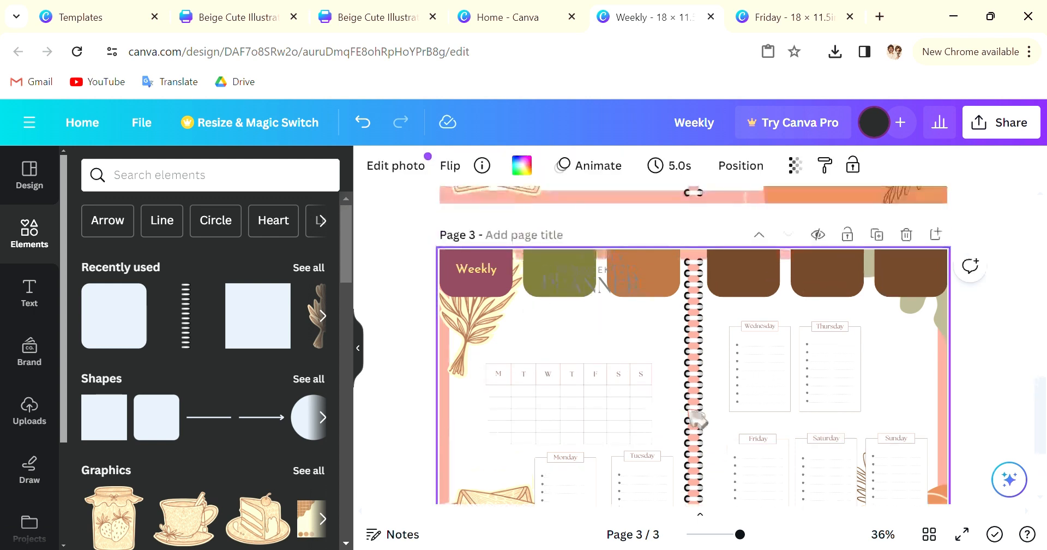
pyautogui.click(609, 298)
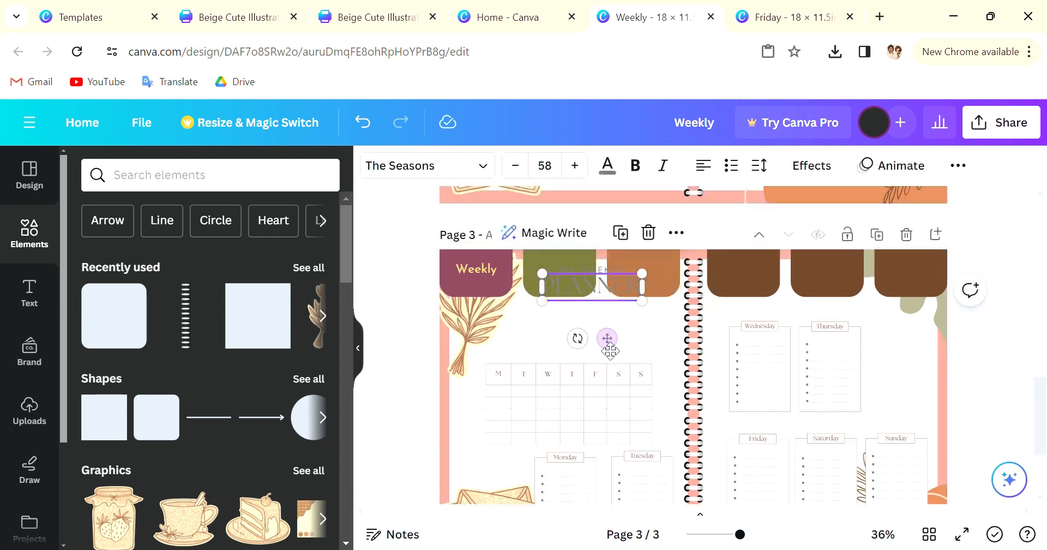
pyautogui.moveTo(610, 351); pyautogui.dragTo(646, 406)
pyautogui.click(603, 267)
pyautogui.moveTo(615, 321); pyautogui.dragTo(586, 368)
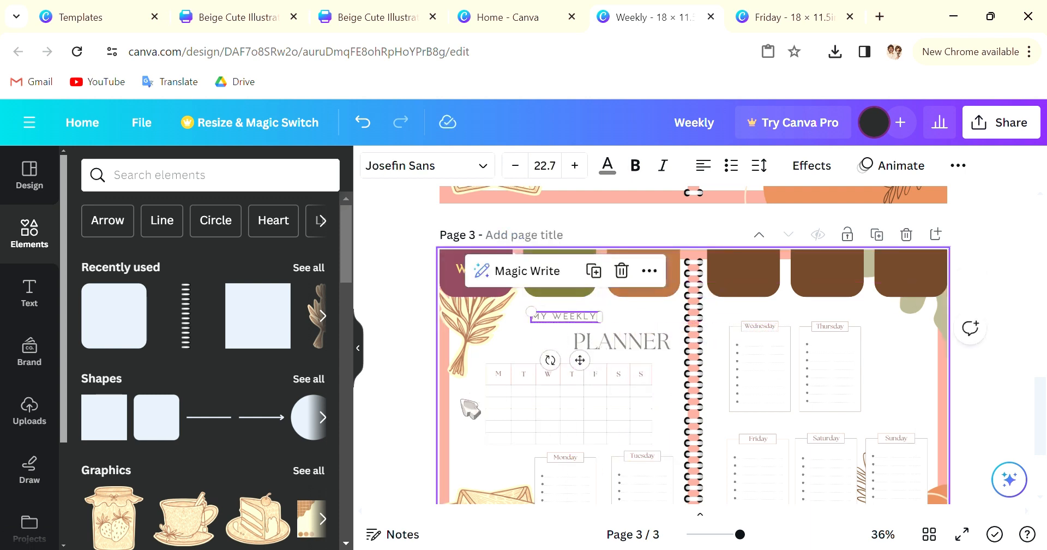
pyautogui.click(464, 401)
pyautogui.scroll(-1, 743, 342)
pyautogui.scroll(-1, 752, 349)
pyautogui.scroll(2, 823, 356)
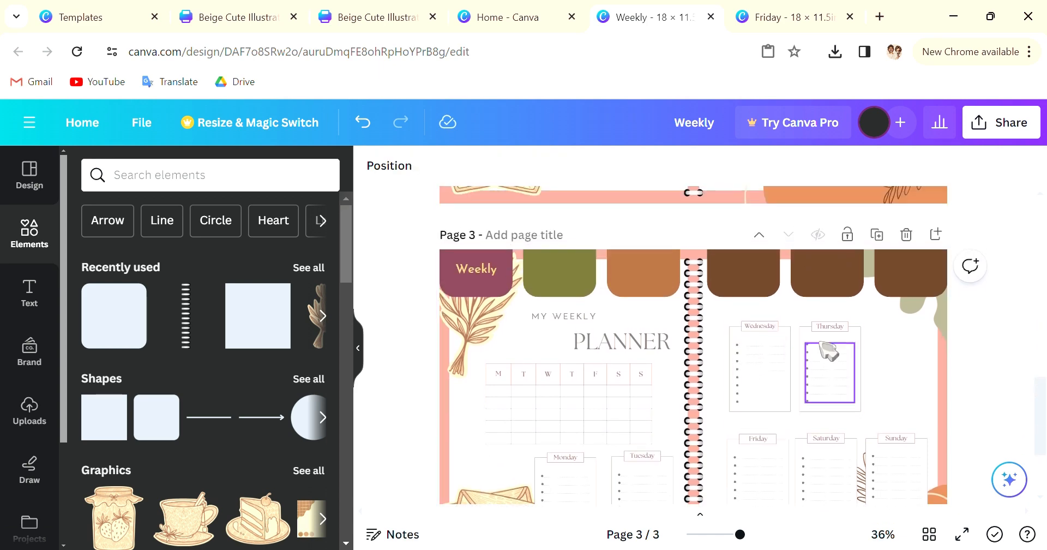
pyautogui.scroll(-3, 854, 328)
pyautogui.scroll(3, 851, 318)
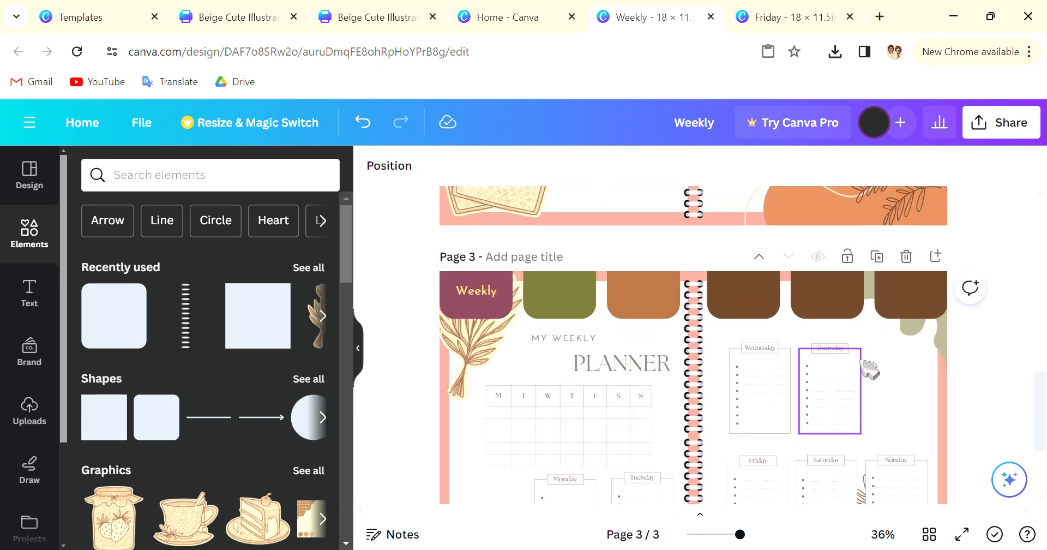
# Check the hyperlinked tabs on page 2 of the finished Friday design and return to the Weekly design.
pyautogui.click(848, 380)
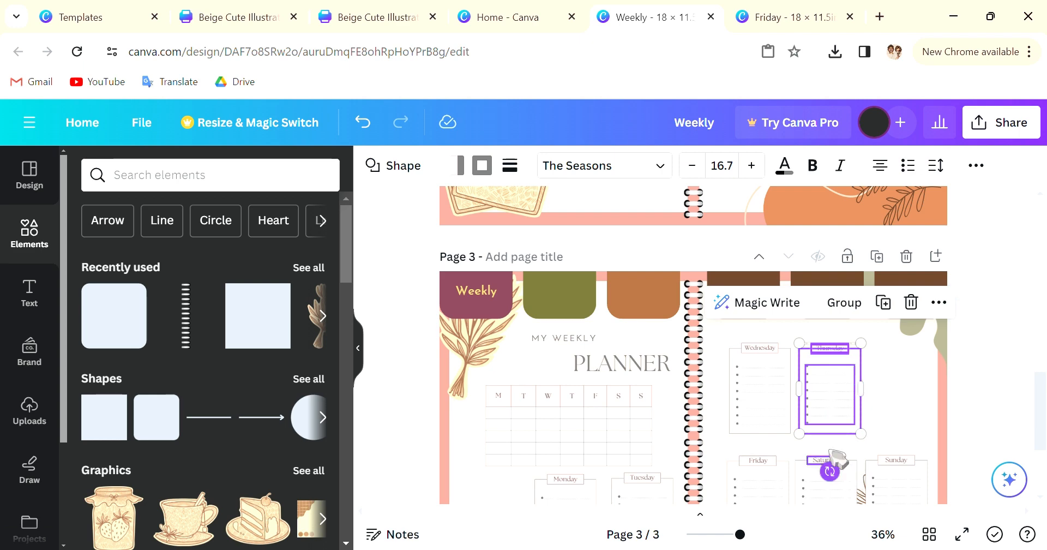
pyautogui.click(914, 385)
pyautogui.scroll(-2, 912, 380)
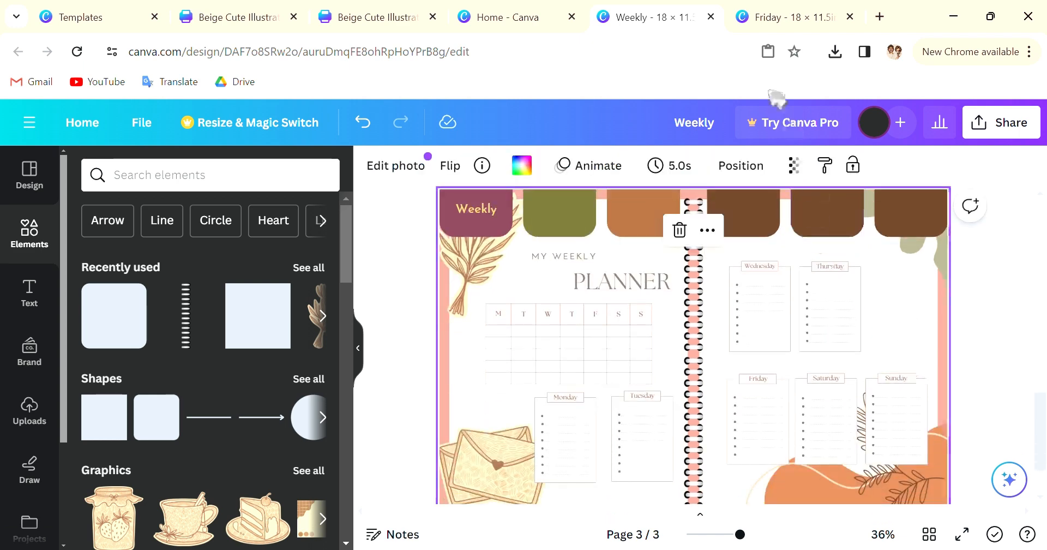
pyautogui.click(819, 18)
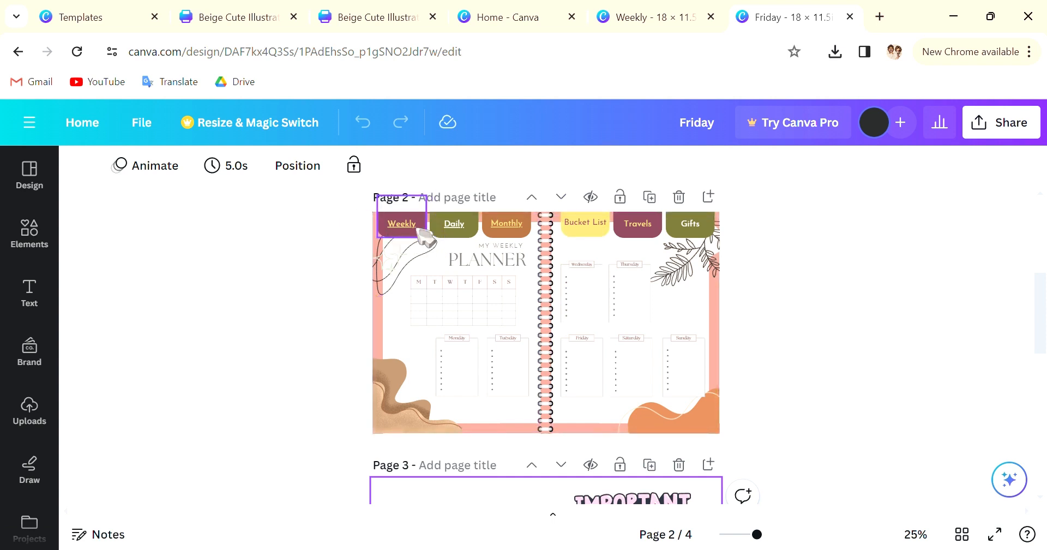
pyautogui.click(694, 17)
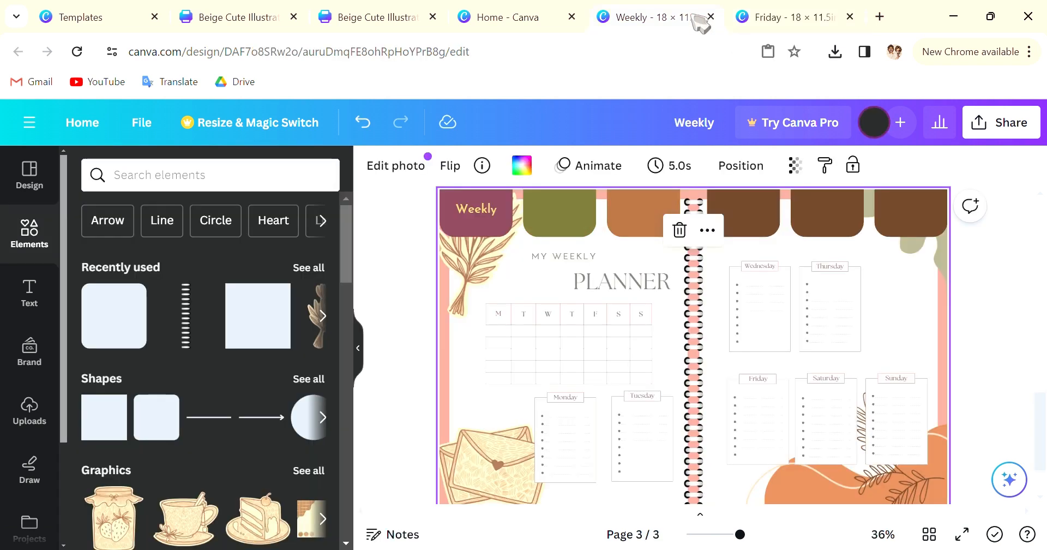
# Link the Weekly tab on page 3 to page 1 of the document.
pyautogui.click(491, 226)
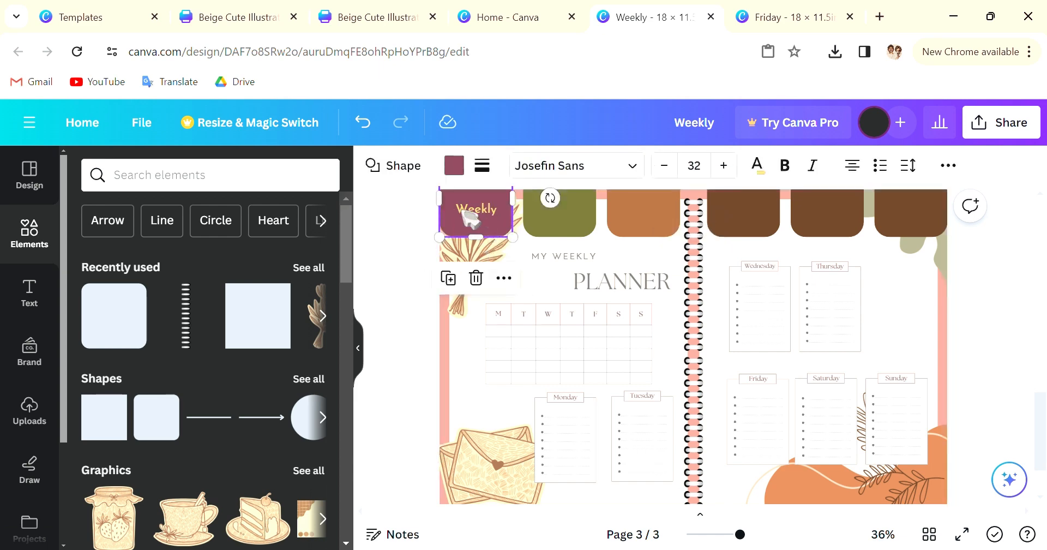
pyautogui.scroll(2, 470, 220)
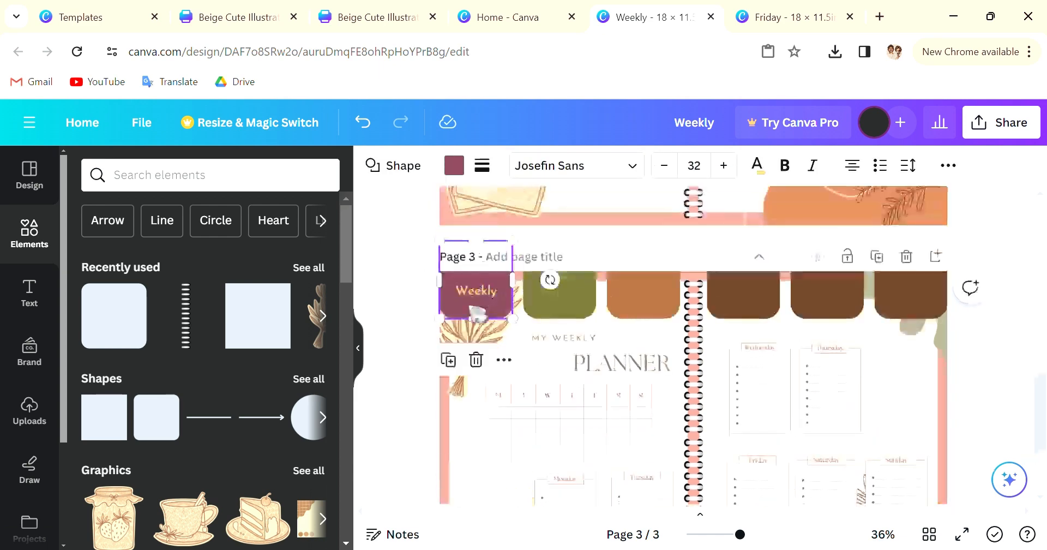
pyautogui.rightClick(479, 312)
pyautogui.moveTo(479, 312)
pyautogui.click(405, 316)
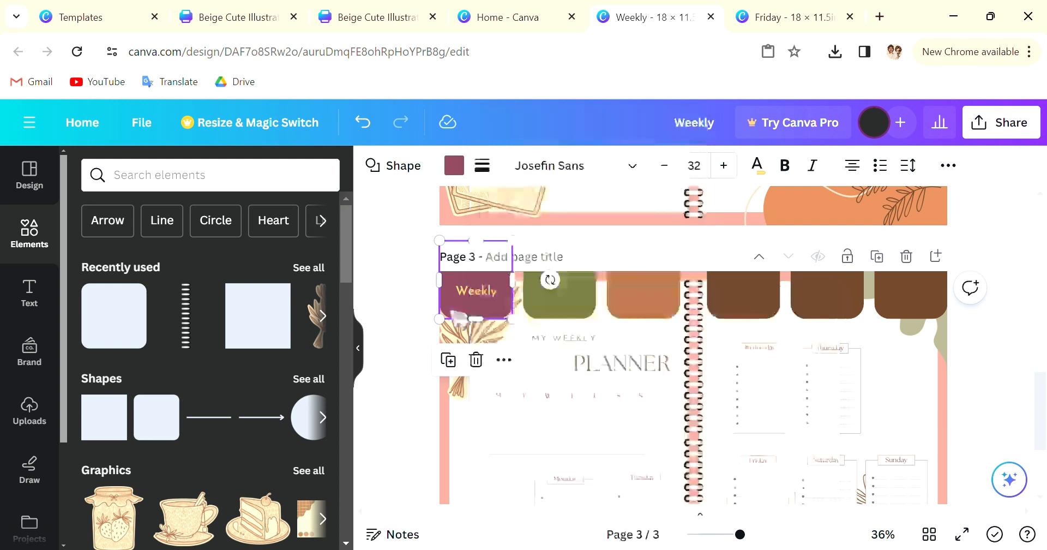
pyautogui.rightClick(461, 281)
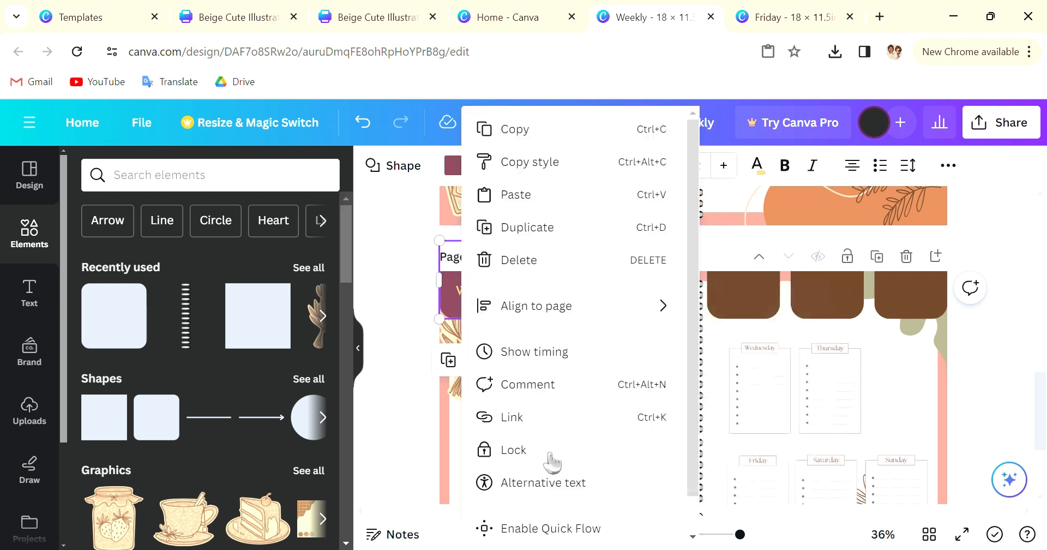
pyautogui.click(549, 424)
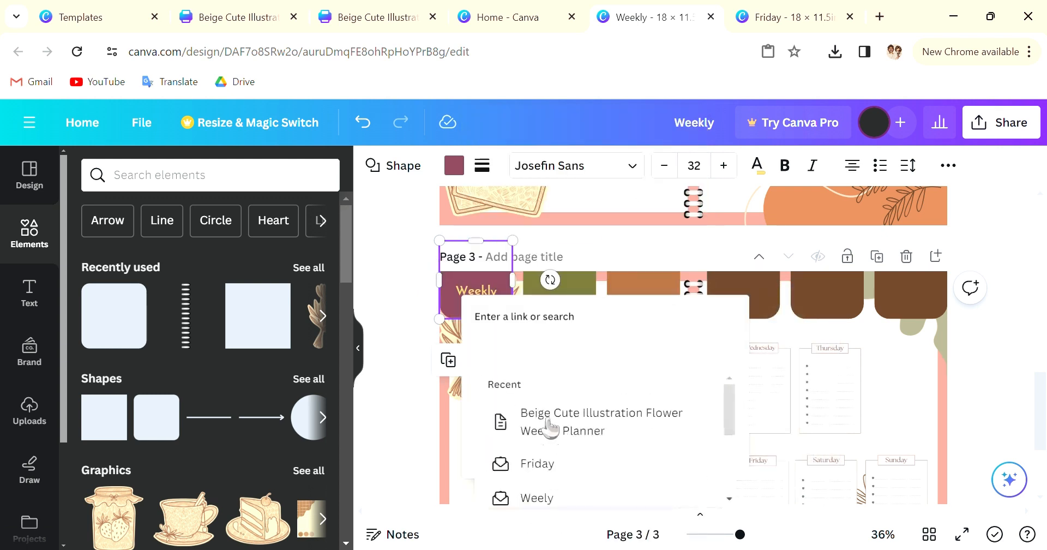
pyautogui.scroll(-3, 662, 456)
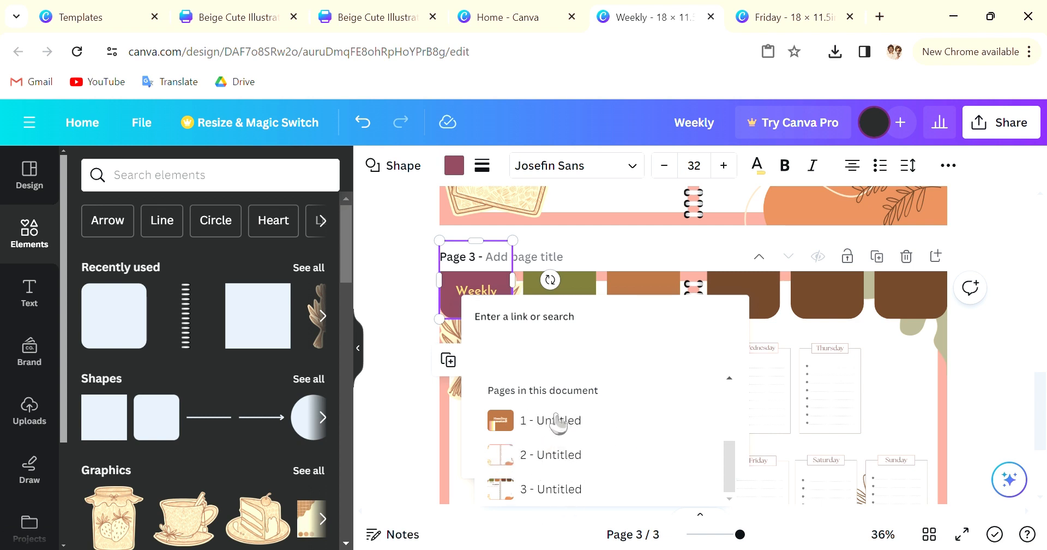
pyautogui.click(558, 420)
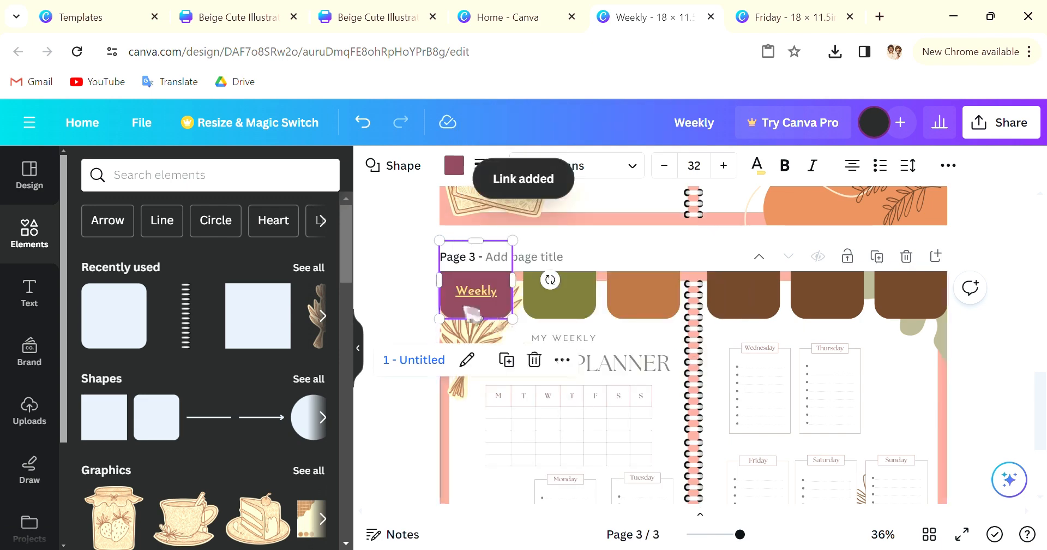
# Test the Weekly tab's link by following it, and return to the planner on page 3.
pyautogui.click(431, 301)
pyautogui.click(510, 307)
pyautogui.click(417, 363)
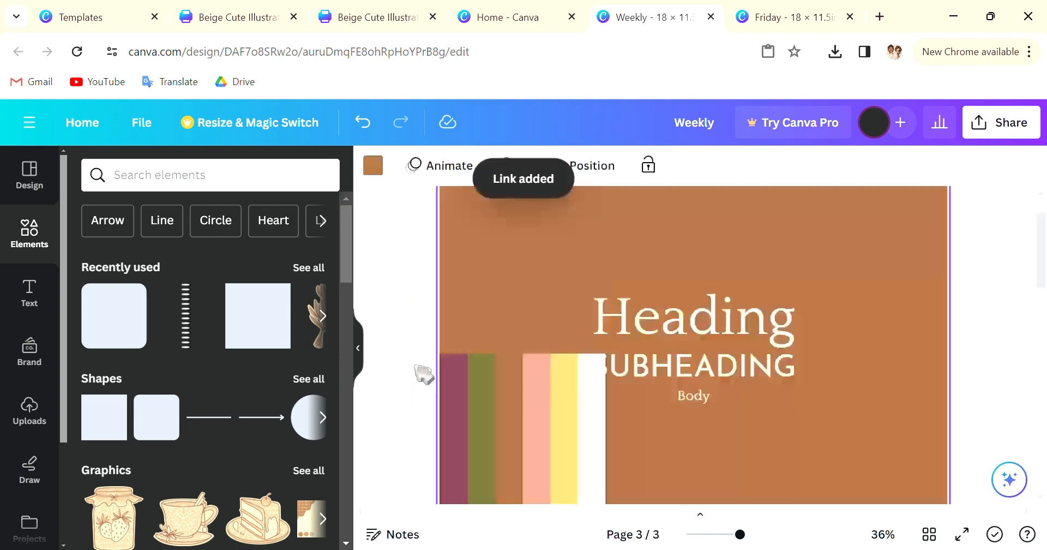
pyautogui.scroll(-10, 753, 398)
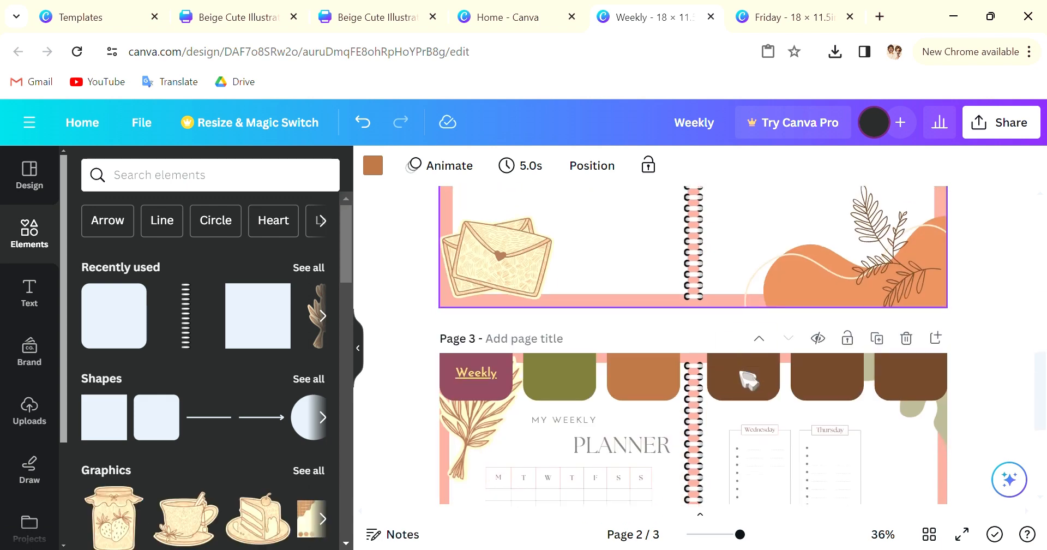
# Link the green tab beside Weekly on page 3 to page 2 of the document.
pyautogui.click(570, 311)
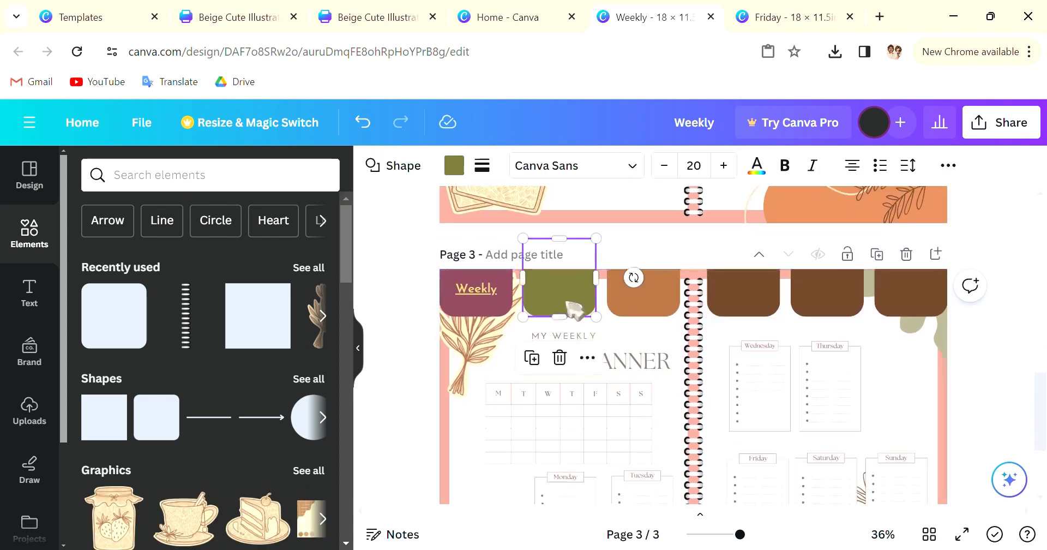
pyautogui.rightClick(570, 310)
pyautogui.click(640, 420)
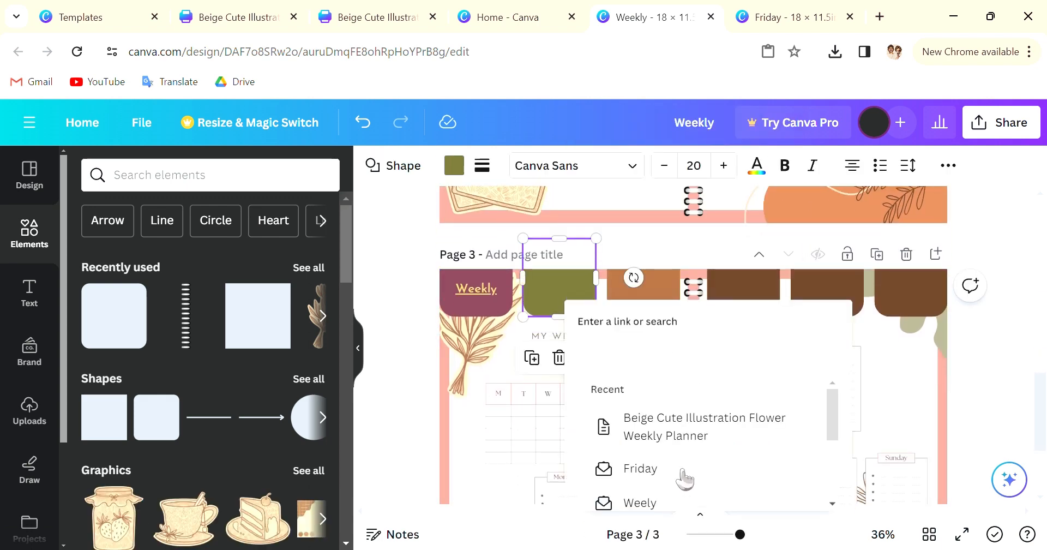
pyautogui.scroll(-5, 688, 445)
pyautogui.click(655, 460)
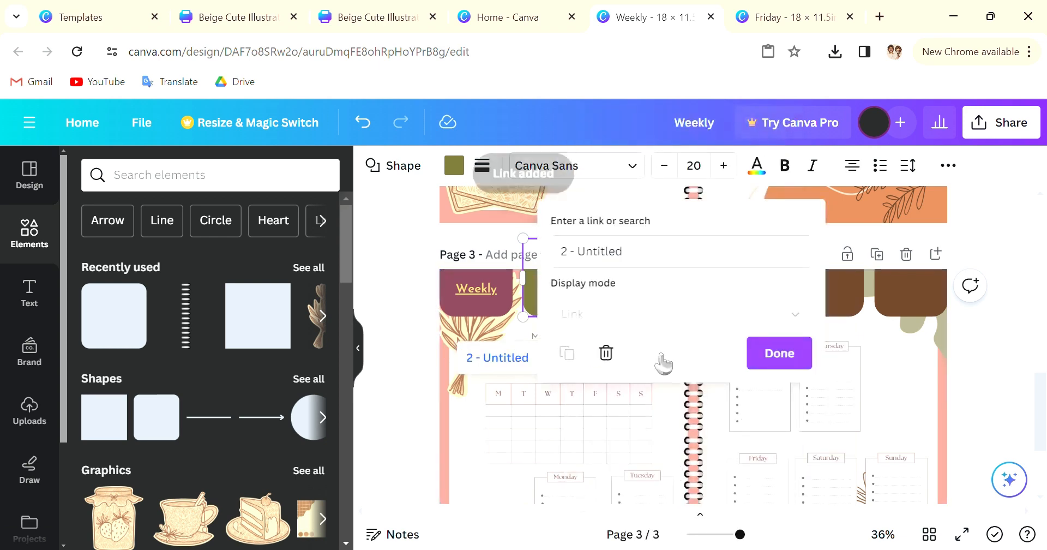
pyautogui.press('Return')
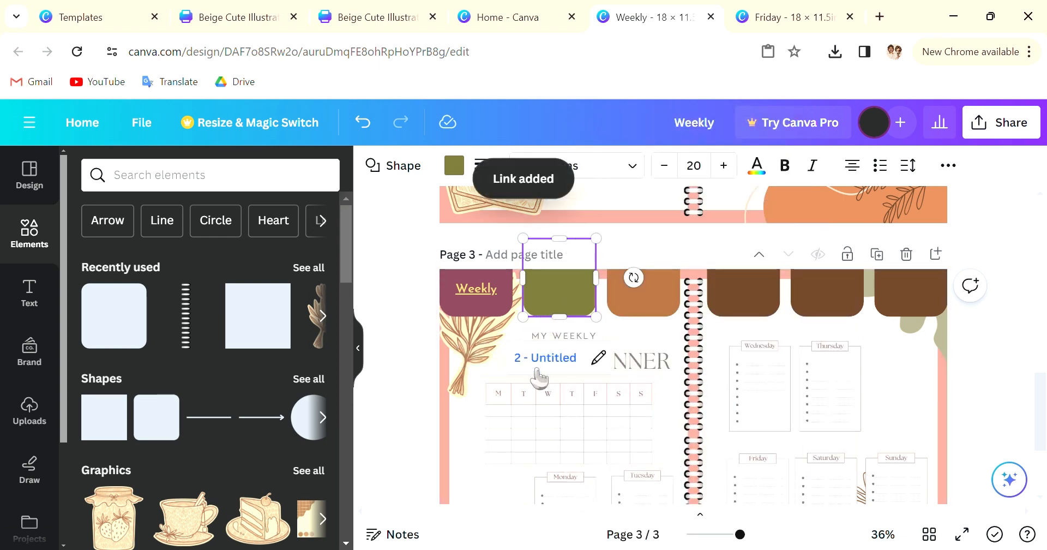
# Test the green tab's link by following it, and return to the planner on page 3.
pyautogui.click(536, 371)
pyautogui.scroll(5, 600, 302)
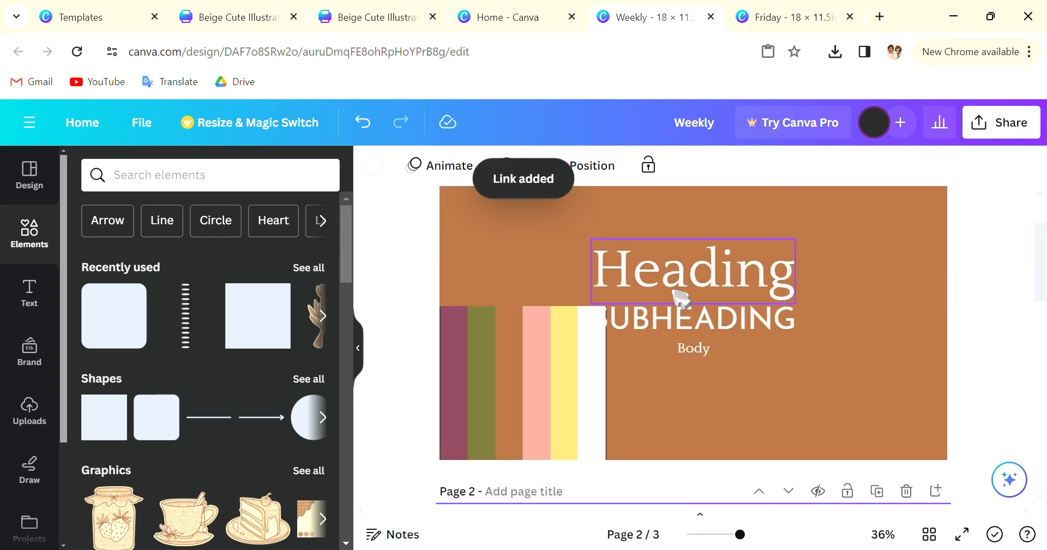
pyautogui.scroll(-10, 545, 354)
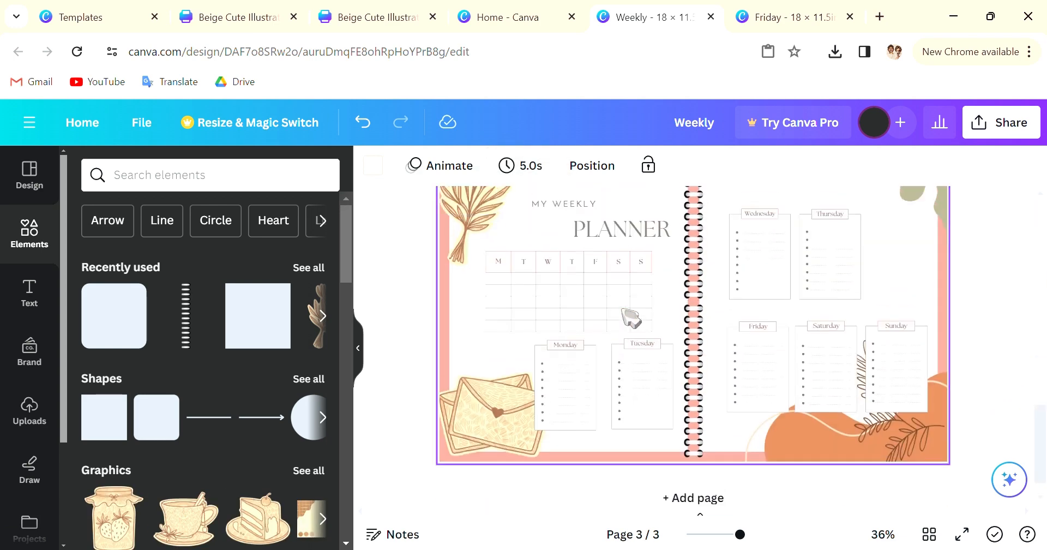
pyautogui.scroll(2, 631, 316)
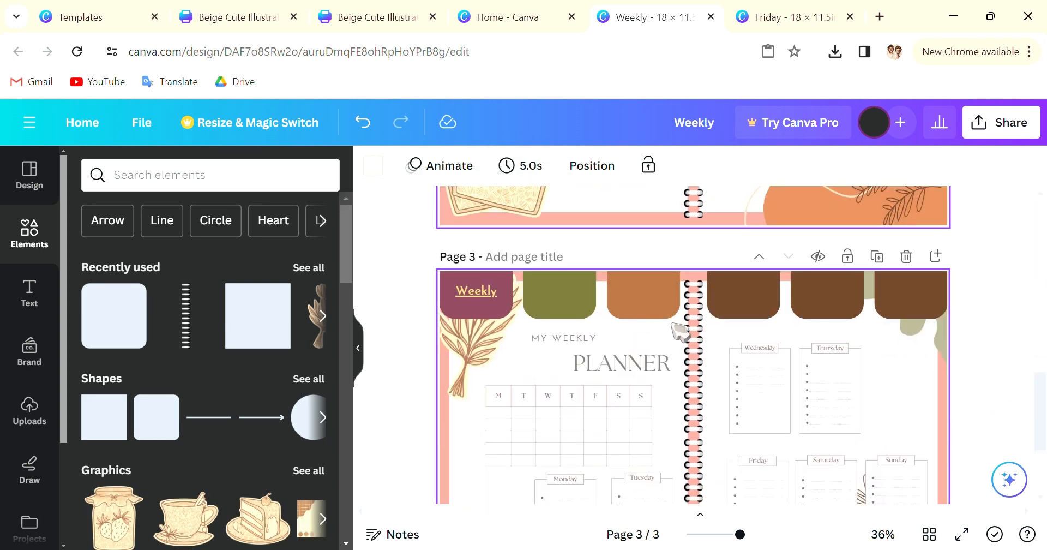
# Link the "MY WEEKLY" title text to page 3 of the document and test that link.
pyautogui.click(561, 334)
pyautogui.rightClick(575, 346)
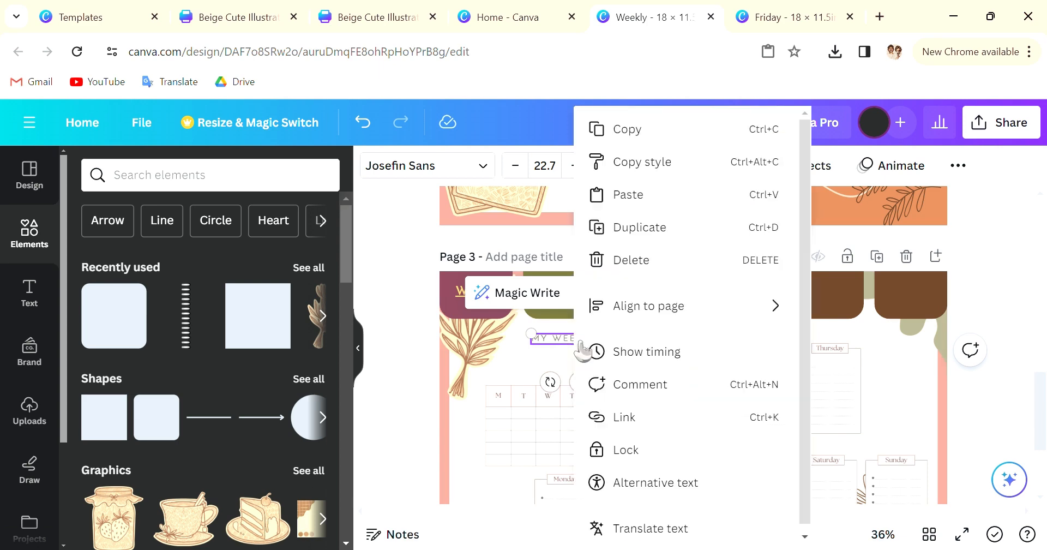
pyautogui.click(625, 417)
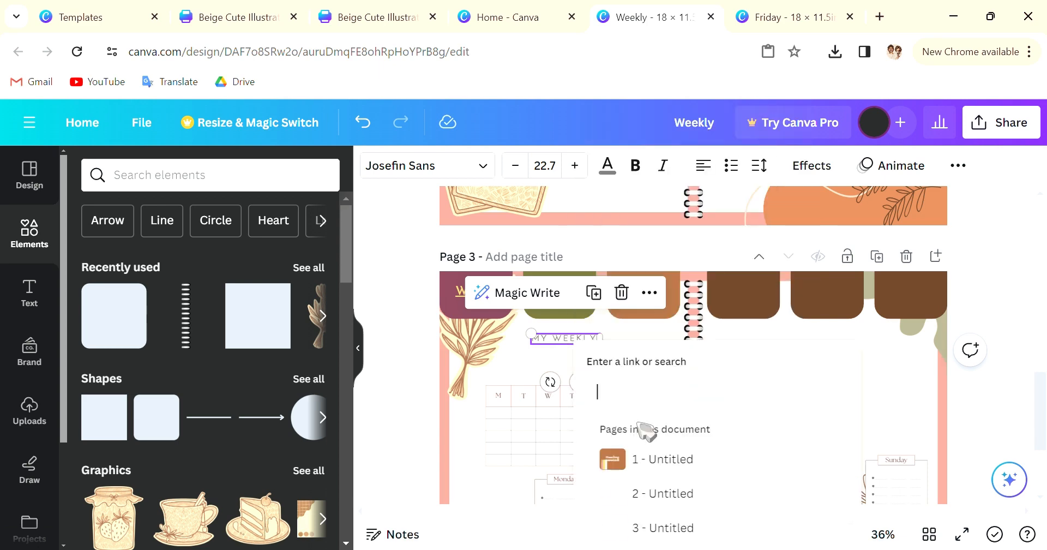
pyautogui.click(684, 533)
pyautogui.click(784, 354)
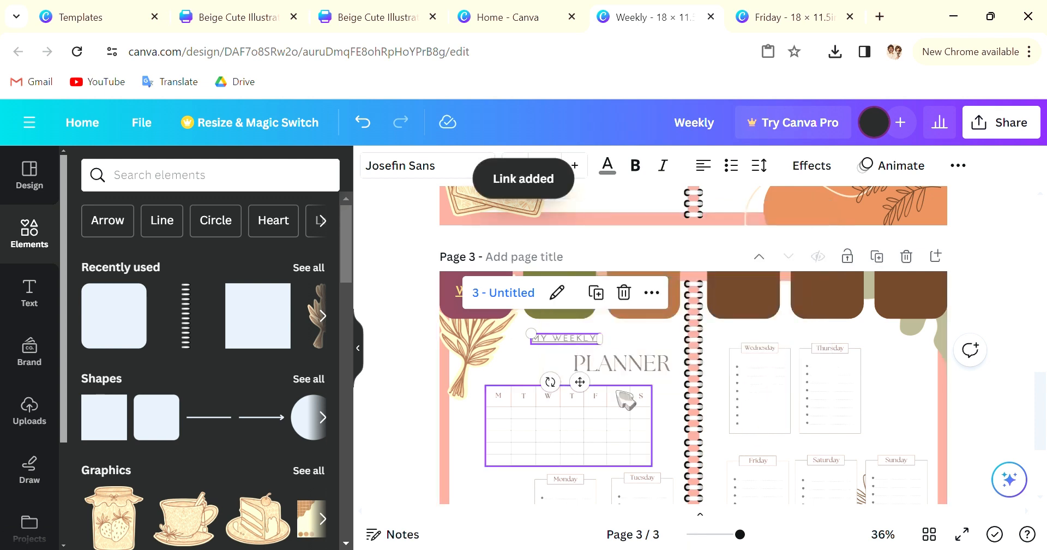
pyautogui.click(505, 295)
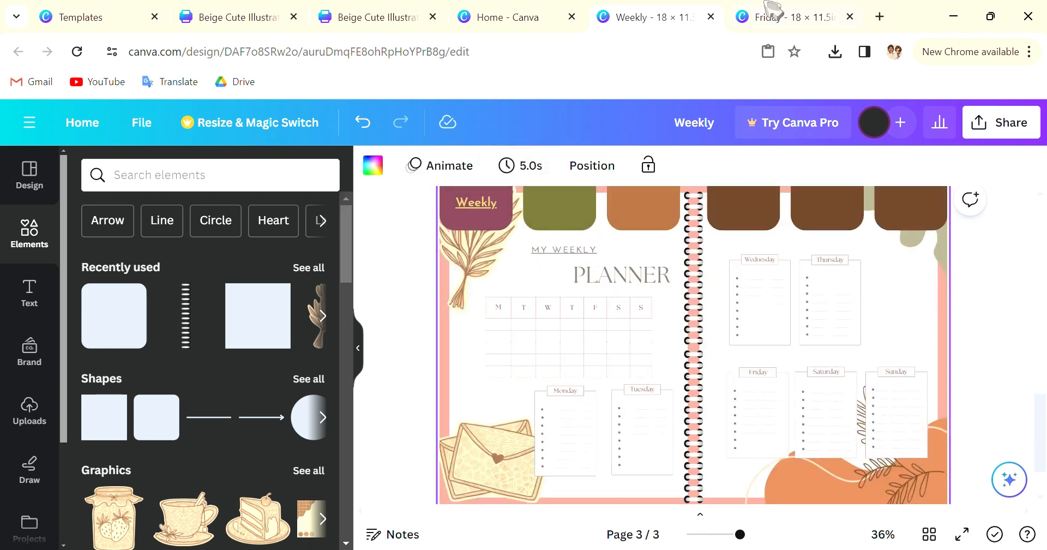
# Switch to the finished Friday design and review its pages from the reminder page back to the cover.
pyautogui.click(773, 18)
pyautogui.scroll(2, 783, 295)
pyautogui.scroll(-6, 802, 327)
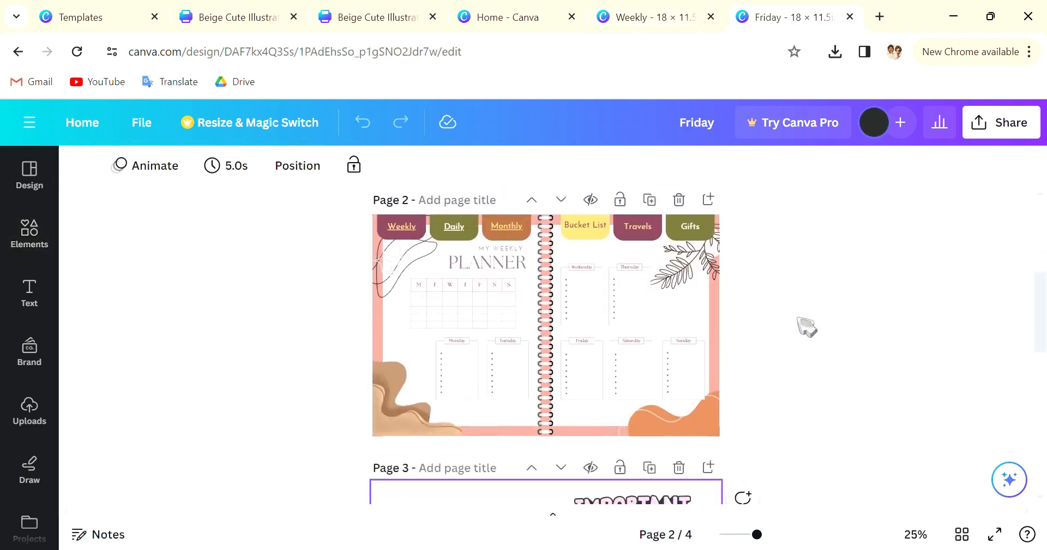
pyautogui.scroll(-5, 801, 355)
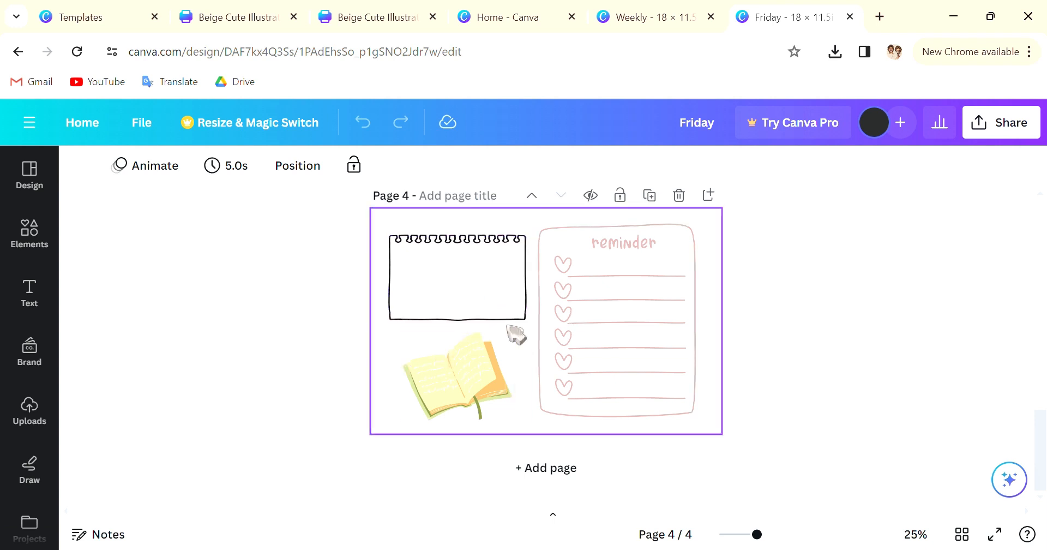
pyautogui.scroll(4, 524, 327)
pyautogui.scroll(12, 573, 323)
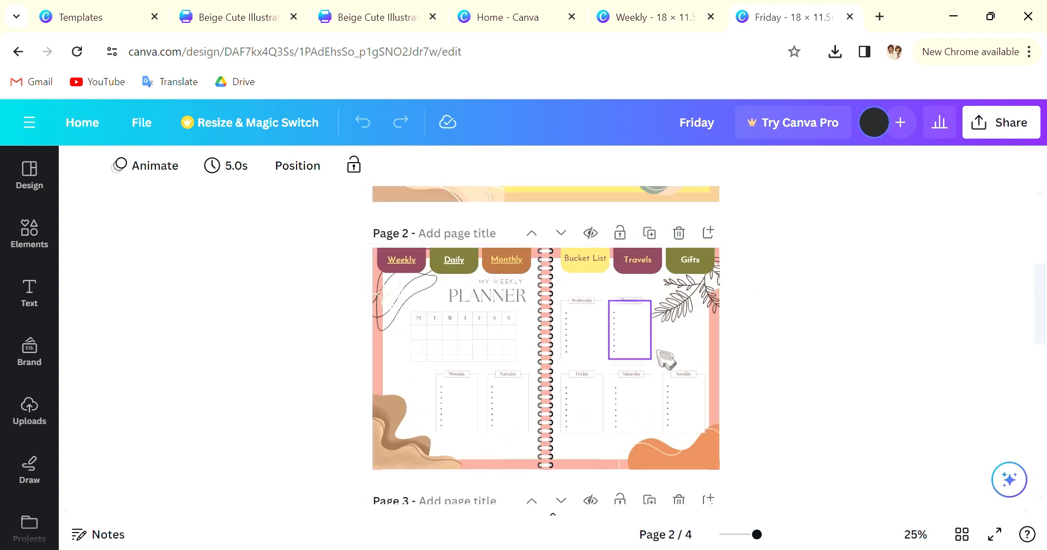
pyautogui.scroll(2, 563, 297)
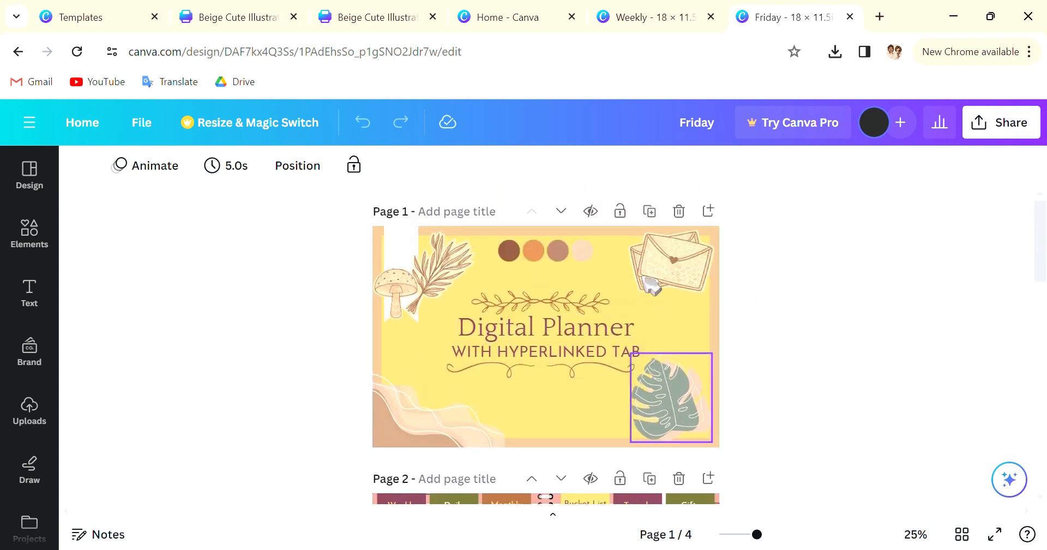